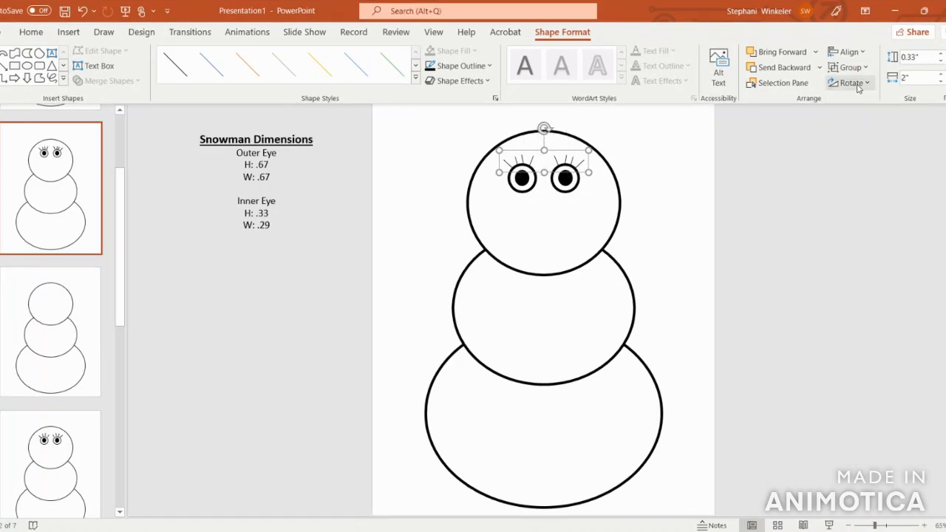
left_click(848, 52)
left_click(857, 91)
left_click(828, 266)
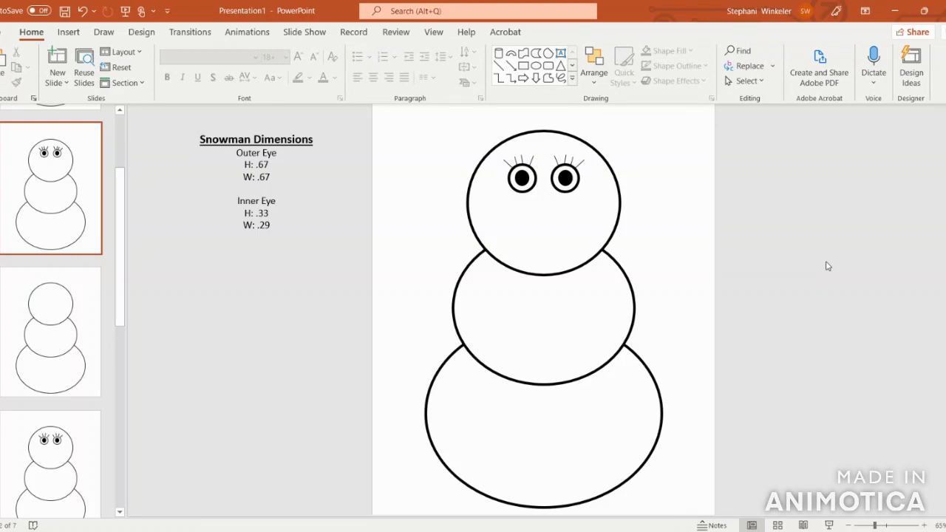
Group the eyelashes, the eyes and the three-circle snowman body into a single object.
left_click(574, 164)
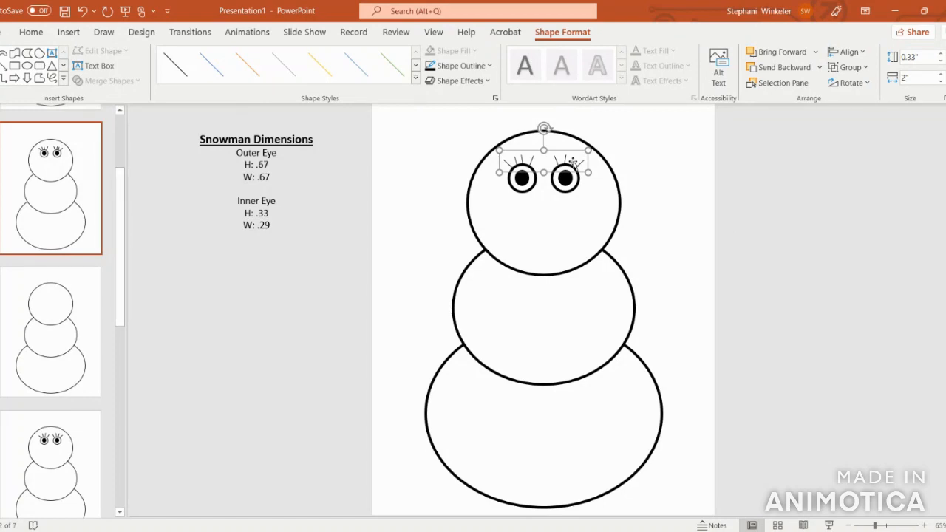
left_click(566, 189, "shift")
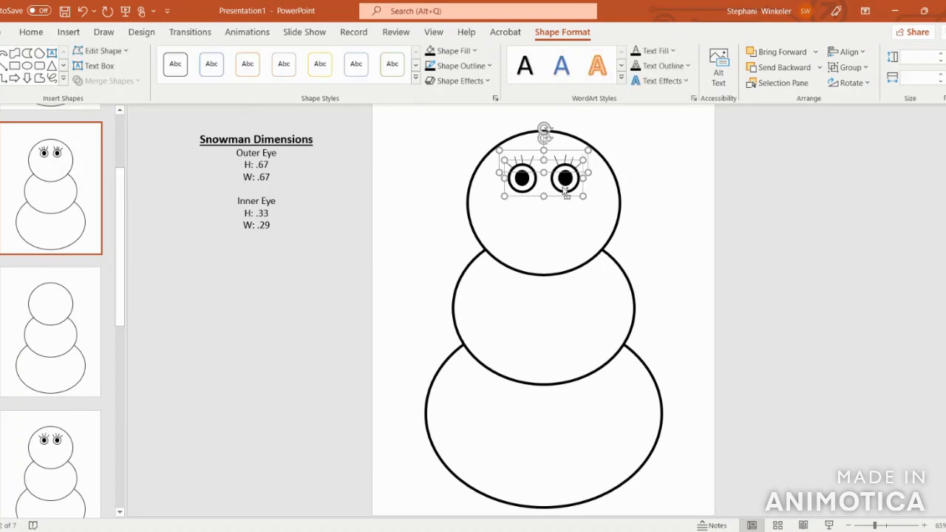
left_click(560, 243, "shift")
left_click(850, 68)
left_click(857, 89)
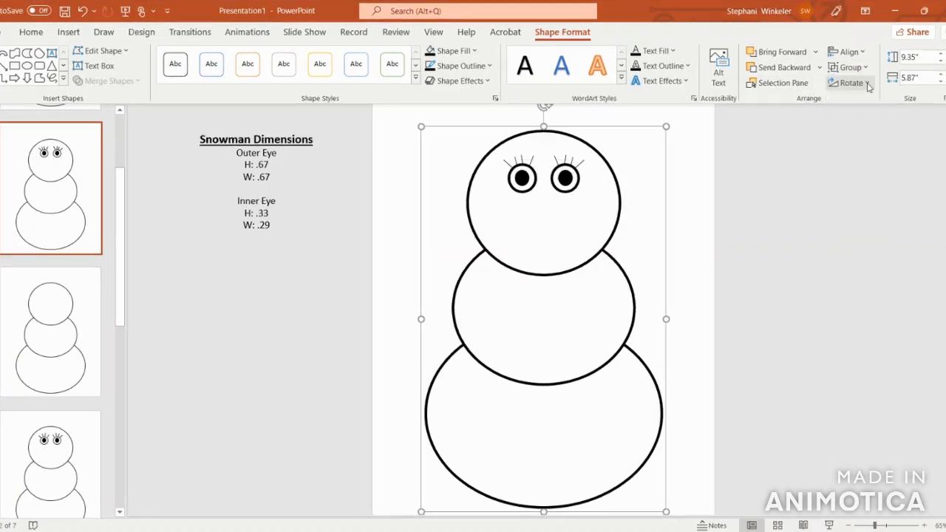
left_click(866, 277)
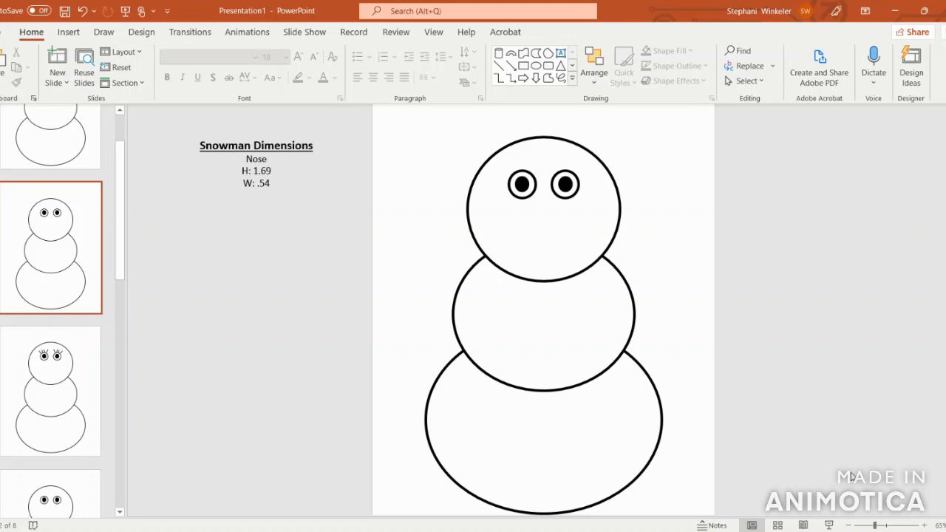
Draw a narrow triangle about 1.54" high and 0.48" wide beside the snowman's head and rotate it to point right.
left_click(68, 32)
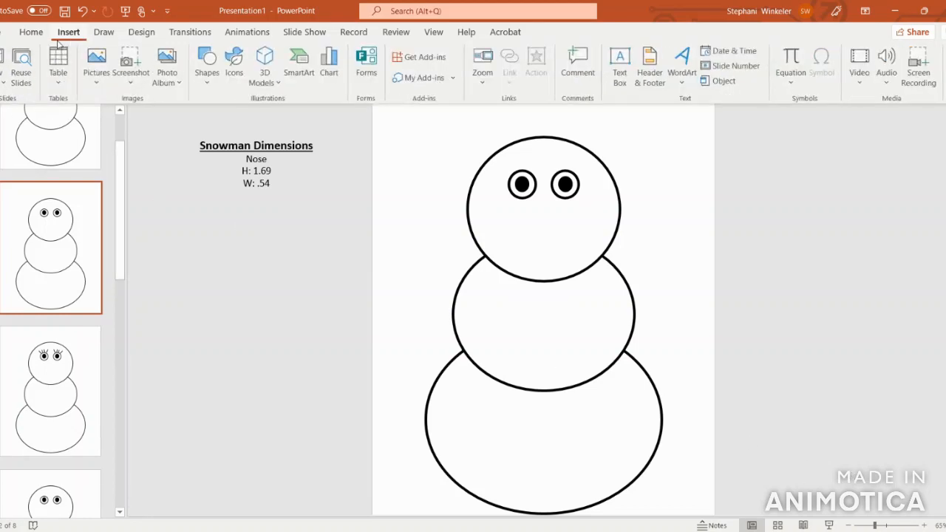
left_click(208, 65)
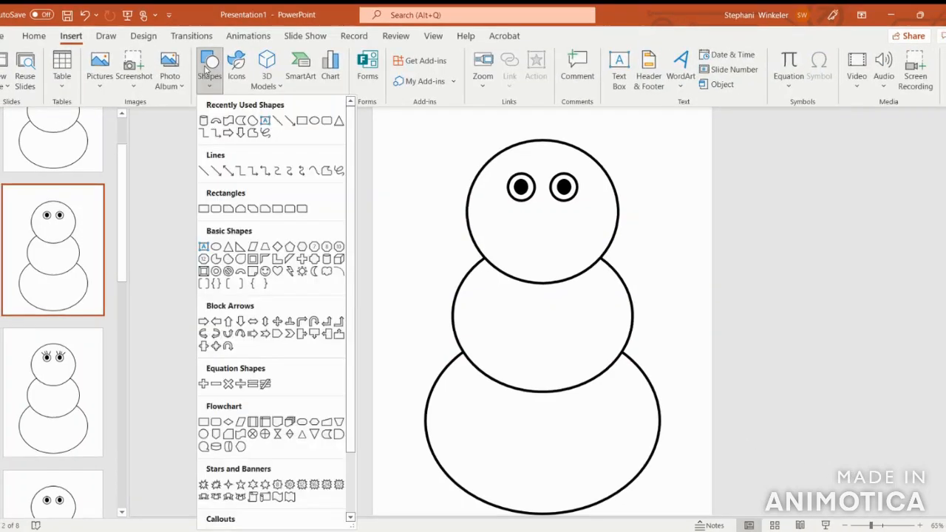
left_click(340, 124)
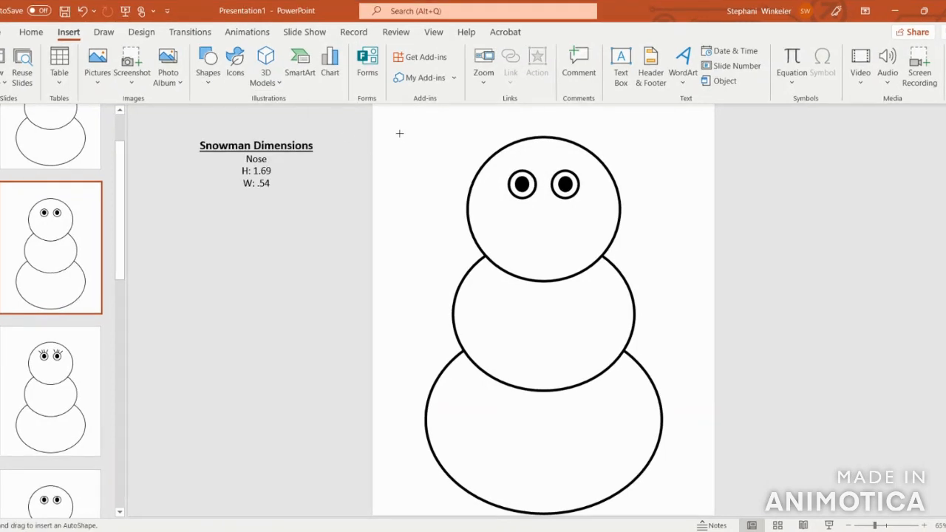
left_click_drag(399, 136, 381, 195)
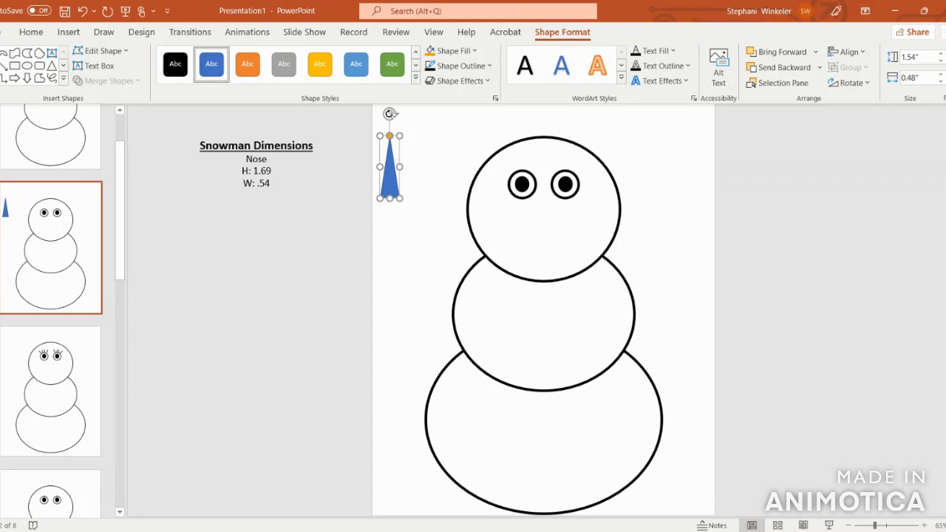
left_click_drag(389, 114, 417, 182)
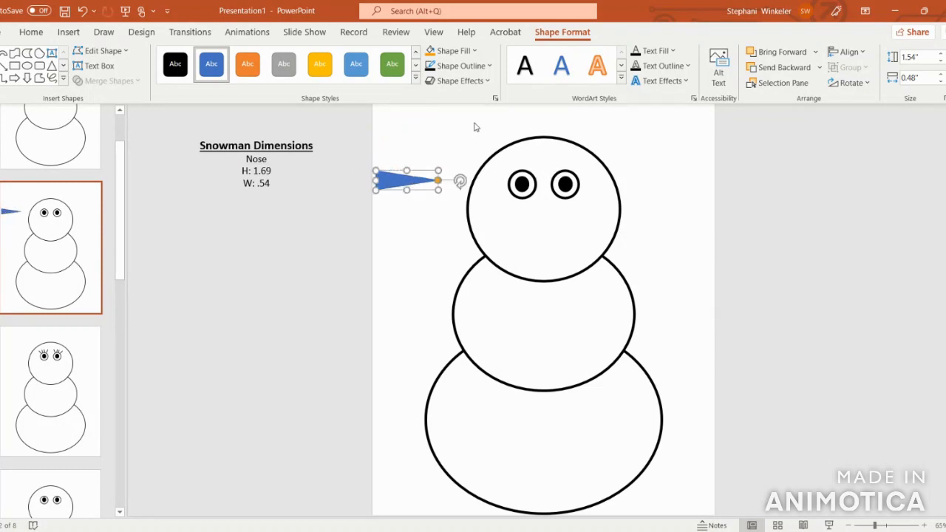
Fill the triangle nose with orange from the standard color palette.
left_click(453, 50)
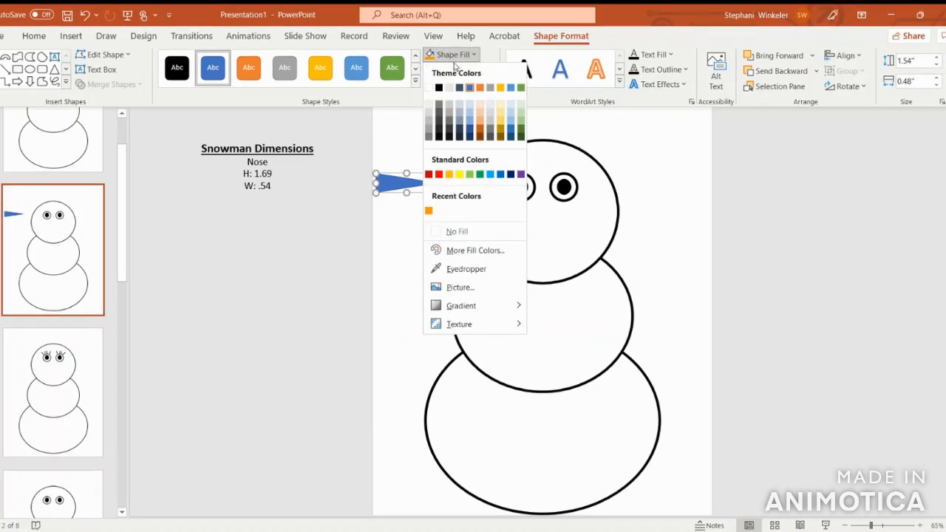
left_click(460, 251)
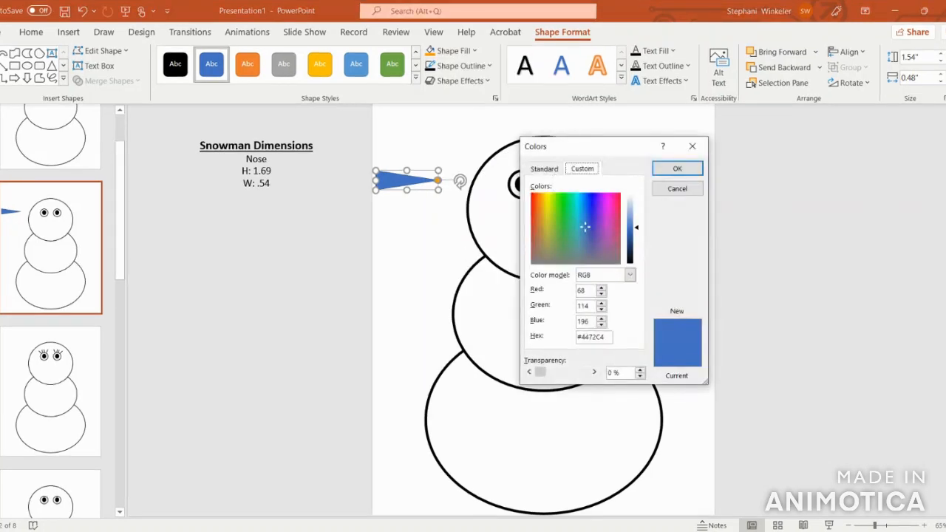
left_click(544, 169)
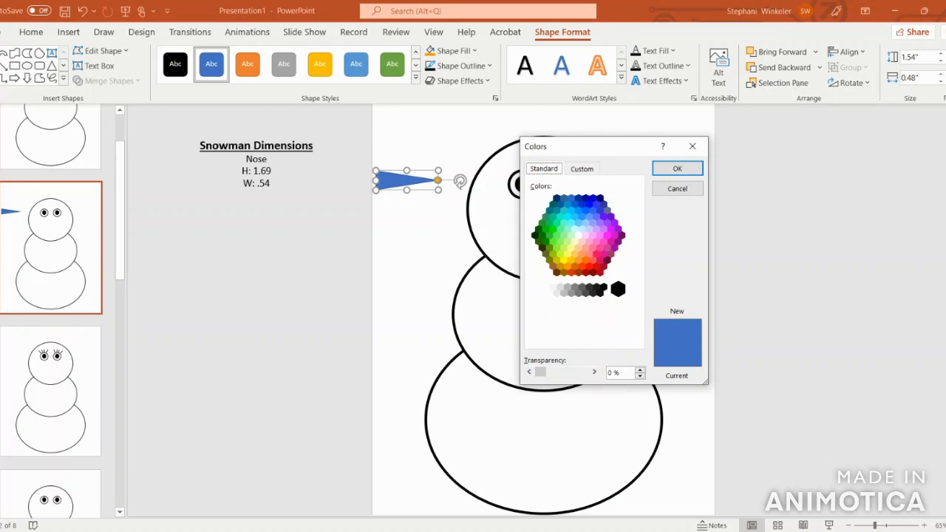
left_click(568, 266)
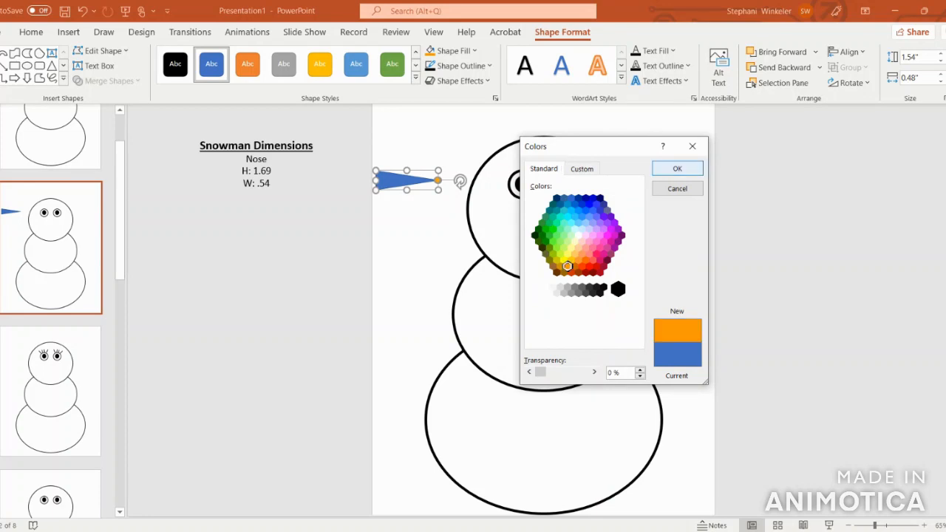
left_click(677, 169)
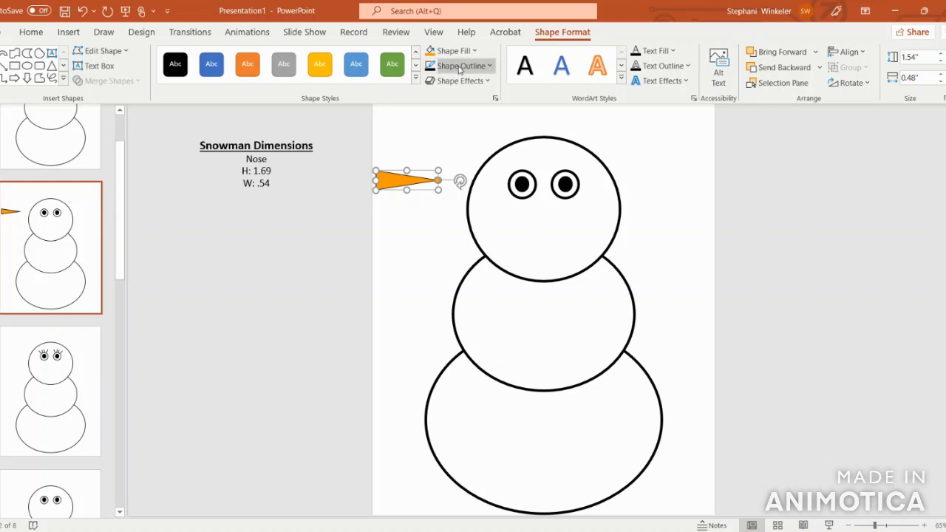
Set the triangle nose's outline weight to 4½ pt.
left_click(460, 71)
mouse_move(483, 302)
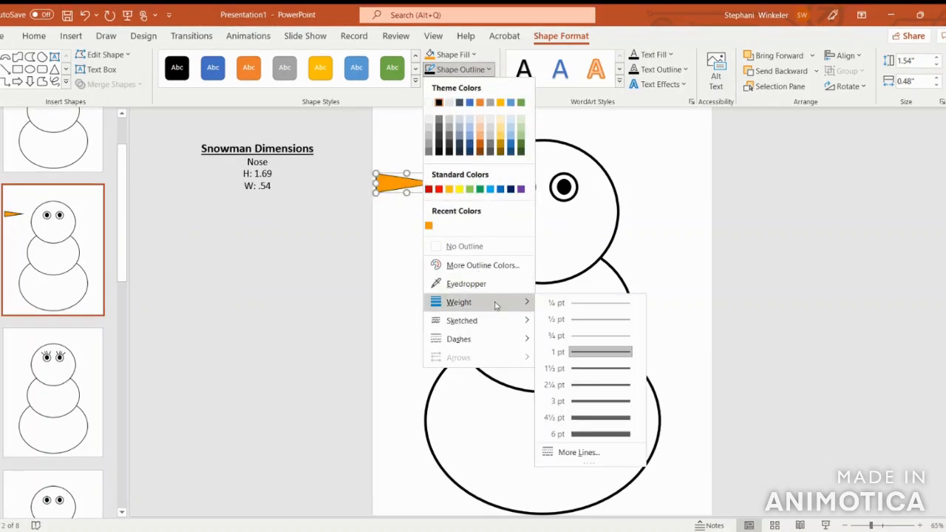
left_click(601, 419)
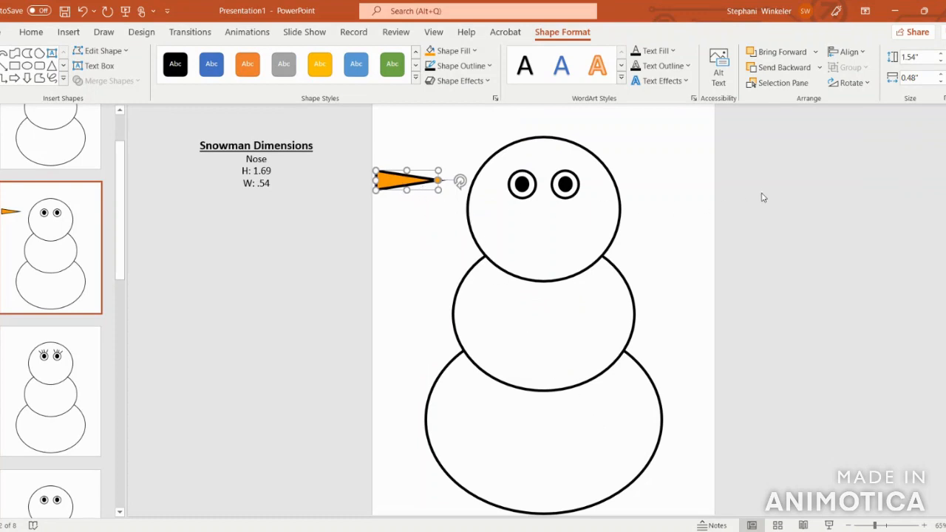
Set the nose to 1.69" high and 0.54" wide, and place it on the face just below the eyes.
left_click(924, 57)
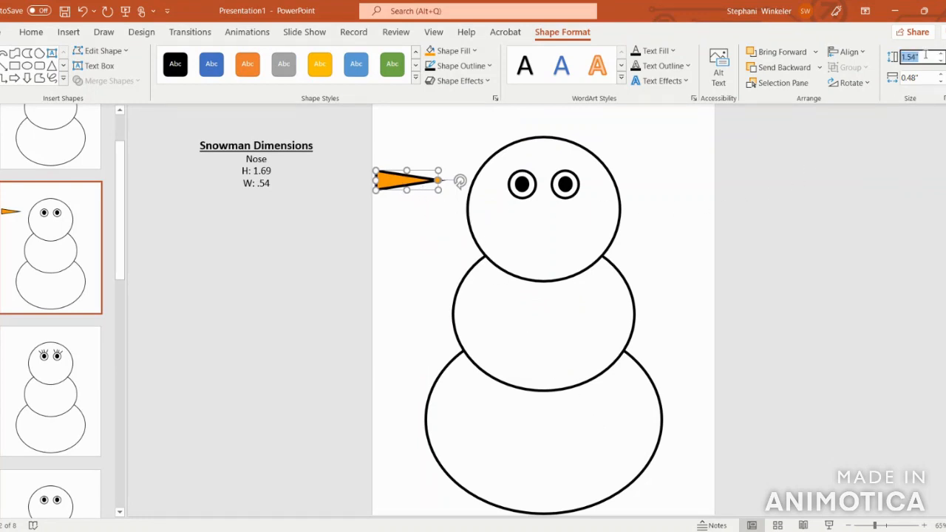
type("1.69")
left_click(924, 78)
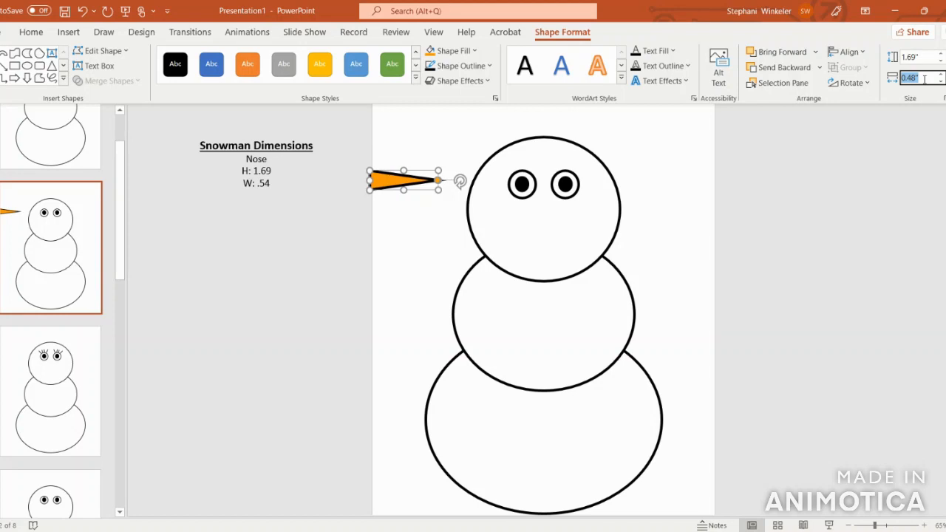
type(".54")
key("Return")
left_click_drag(404, 182, 573, 212)
left_click(690, 224)
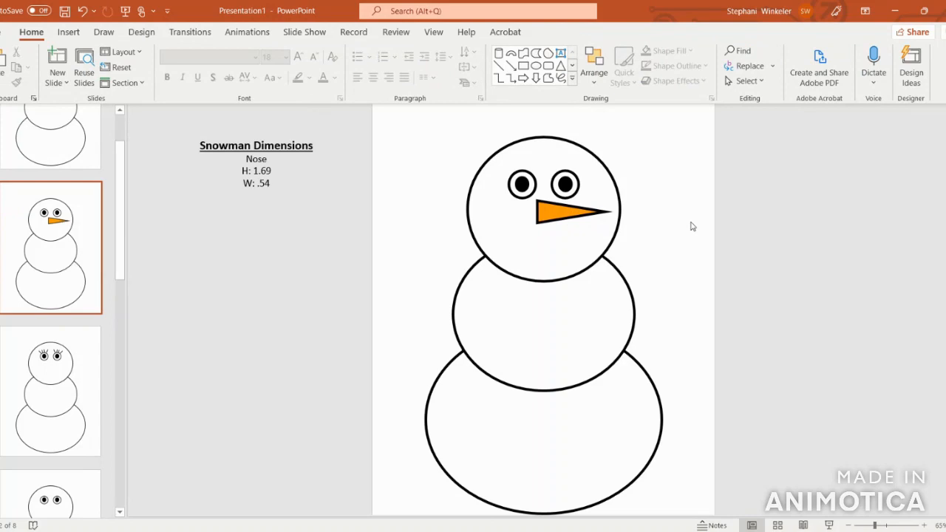
Copy the orange nose onto the face of the snowman with eyelashes on the next slide.
left_click(573, 216)
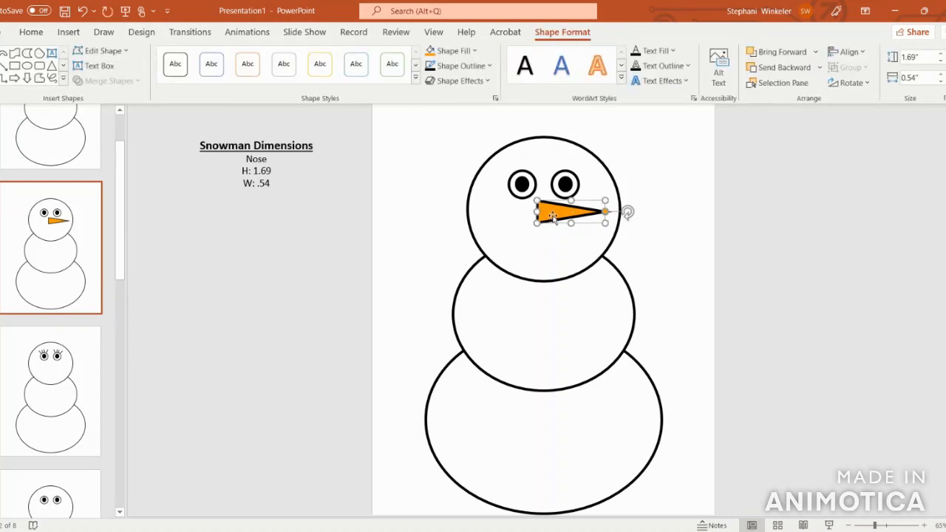
left_click(68, 365)
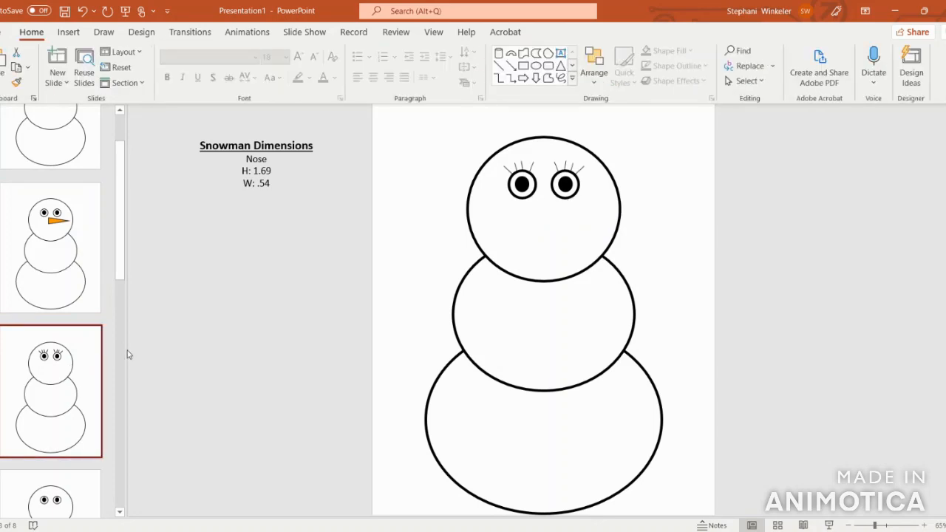
key("ctrl+v")
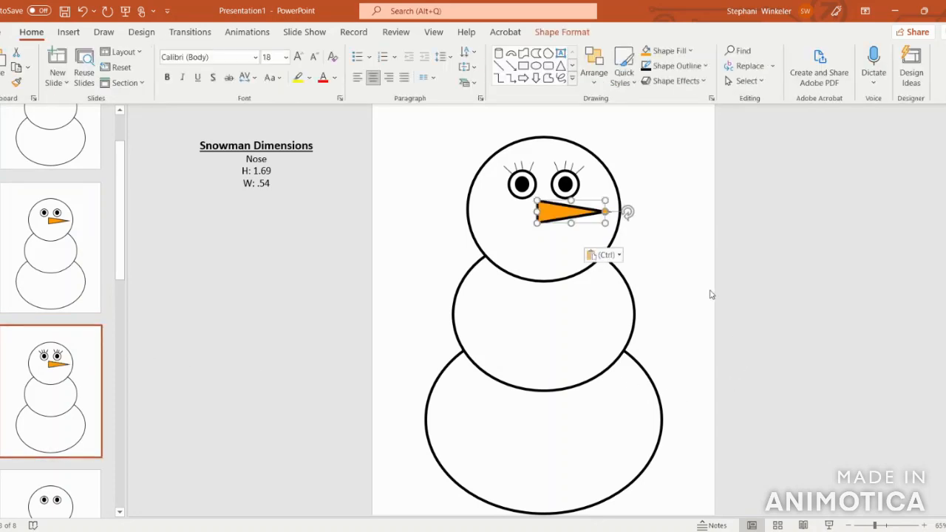
left_click(708, 290)
On the slide of the snowman without eyelashes, draw a small oval about 0.33" high and 0.25" wide beside the head.
left_click(74, 217)
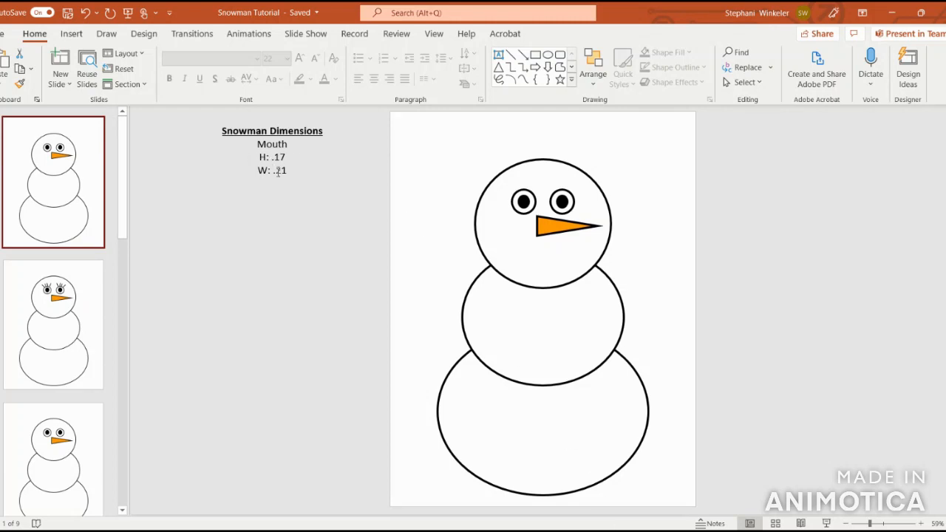
left_click(60, 38)
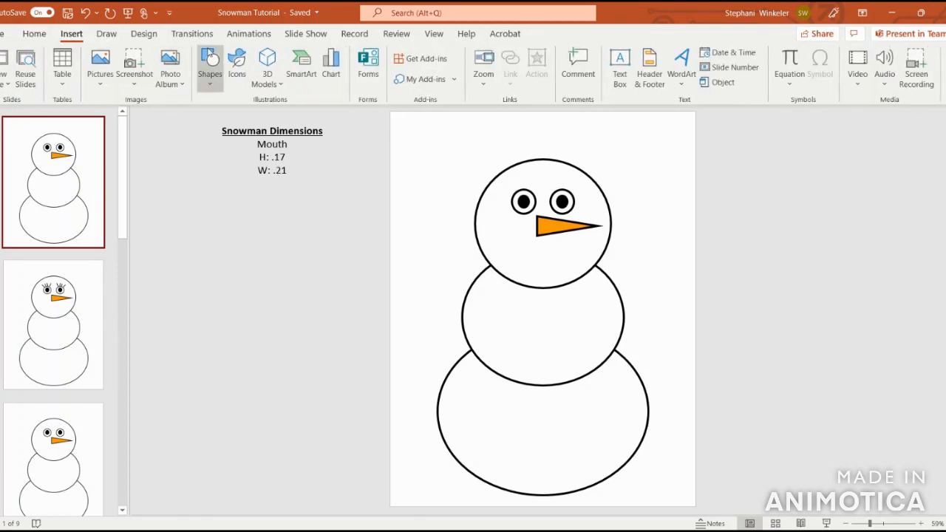
left_click(210, 56)
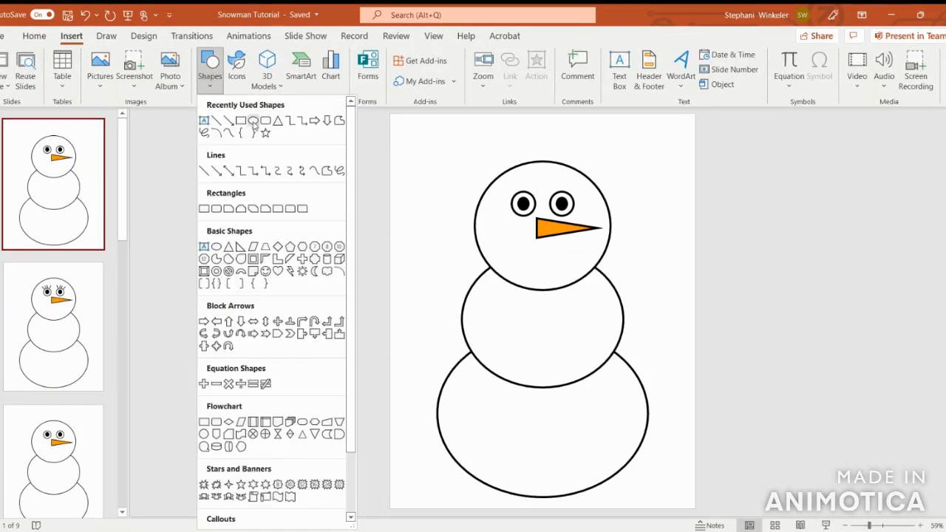
left_click(253, 122)
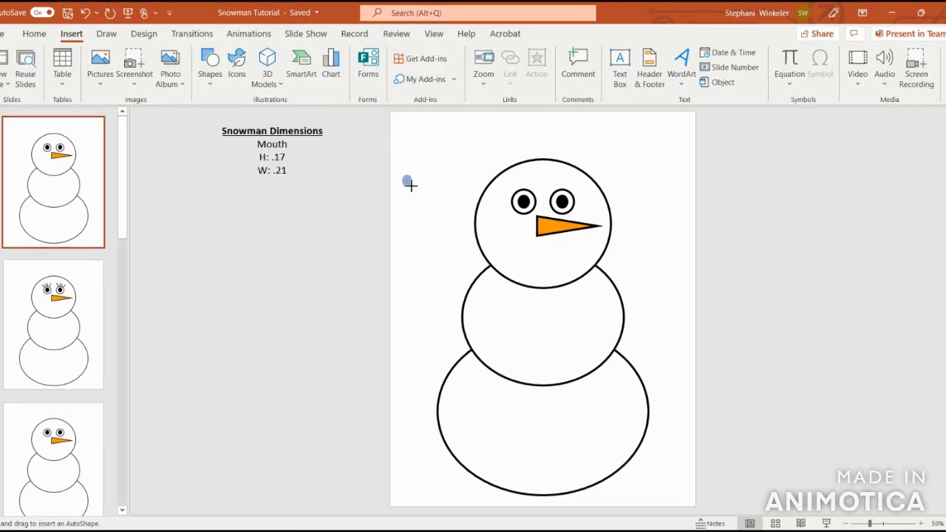
left_click_drag(403, 178, 411, 184)
Give the small oval a black fill and a black outline.
left_click(453, 59)
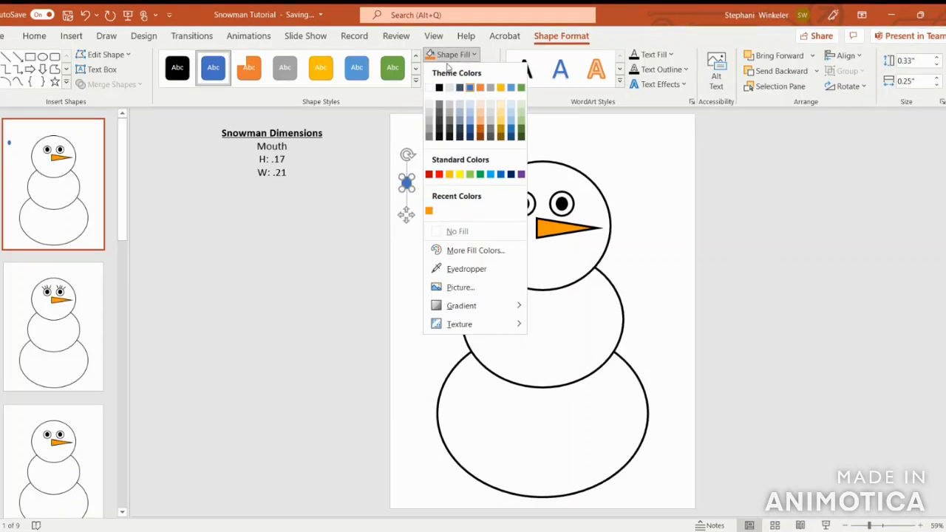
left_click(441, 87)
left_click(454, 67)
left_click(442, 102)
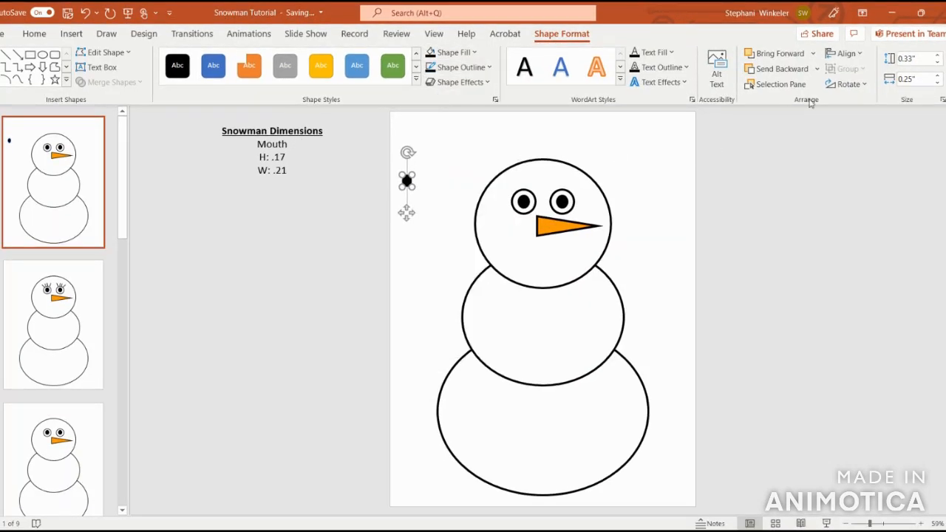
Set the black oval's size to 0.17" high and 0.21" wide.
left_click(918, 61)
type(".17")
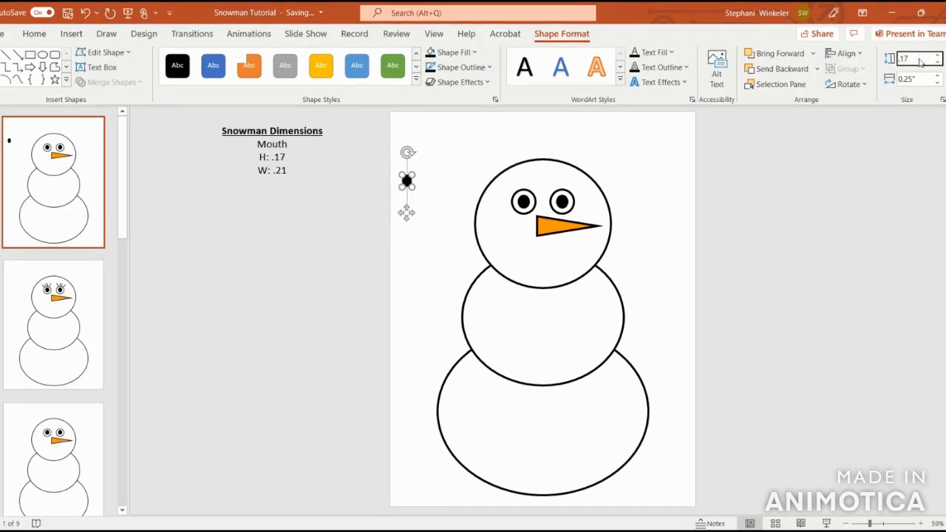
left_click(918, 77)
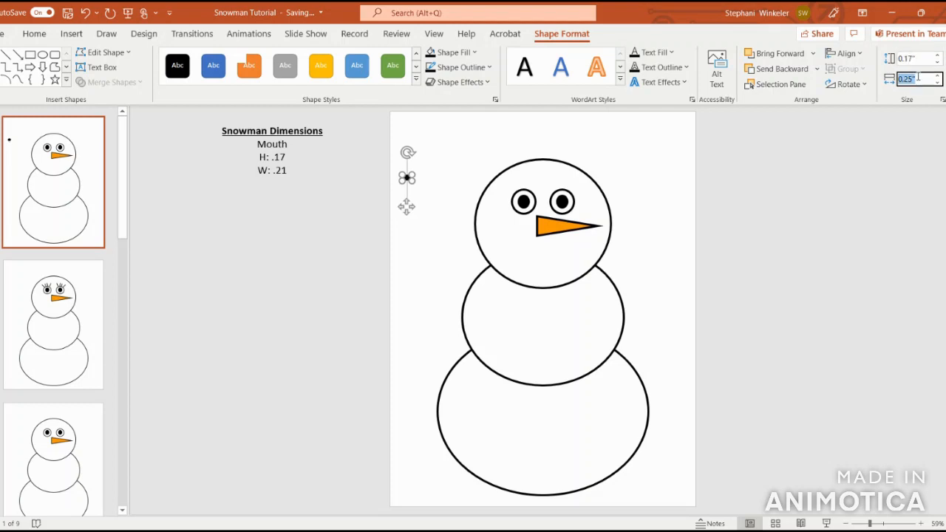
type(".21")
key("Return")
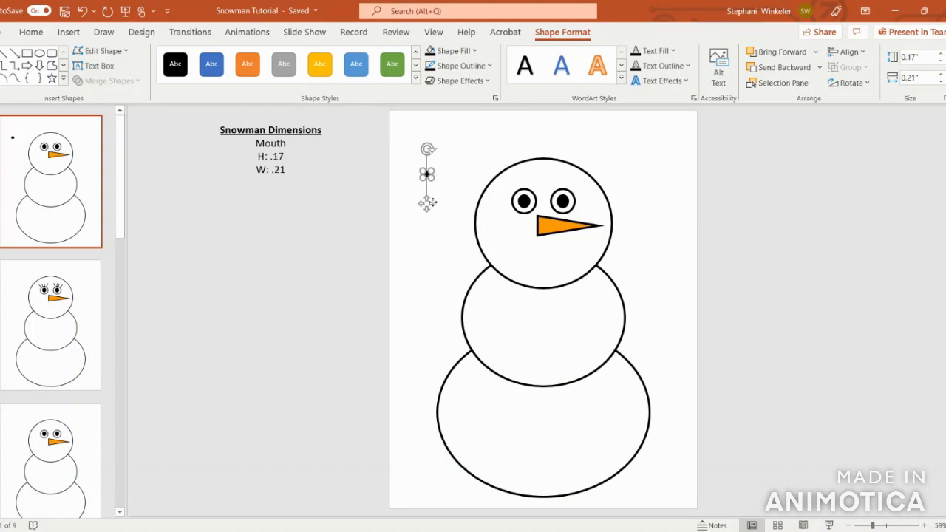
Move the black oval off the slide beneath the mouth dimensions and place copies of it in a descending row.
left_click_drag(426, 203, 220, 258)
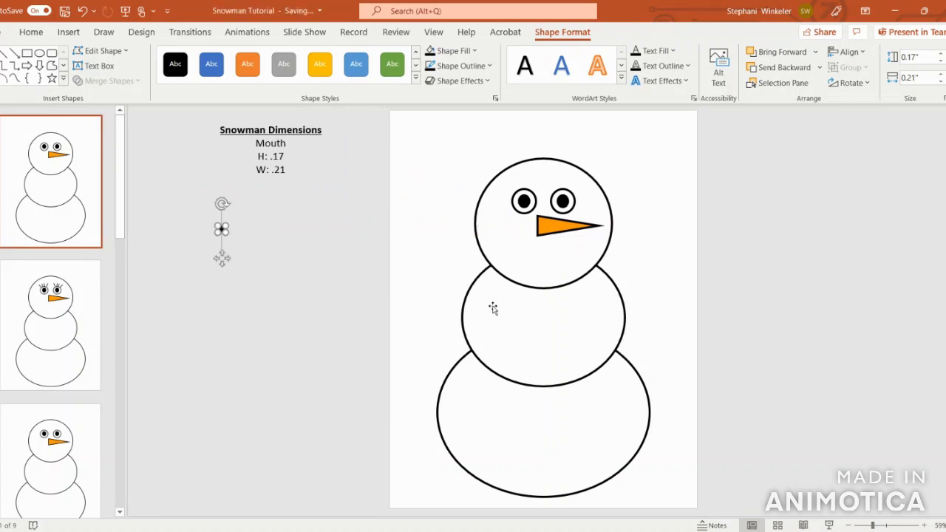
key("ctrl+v")
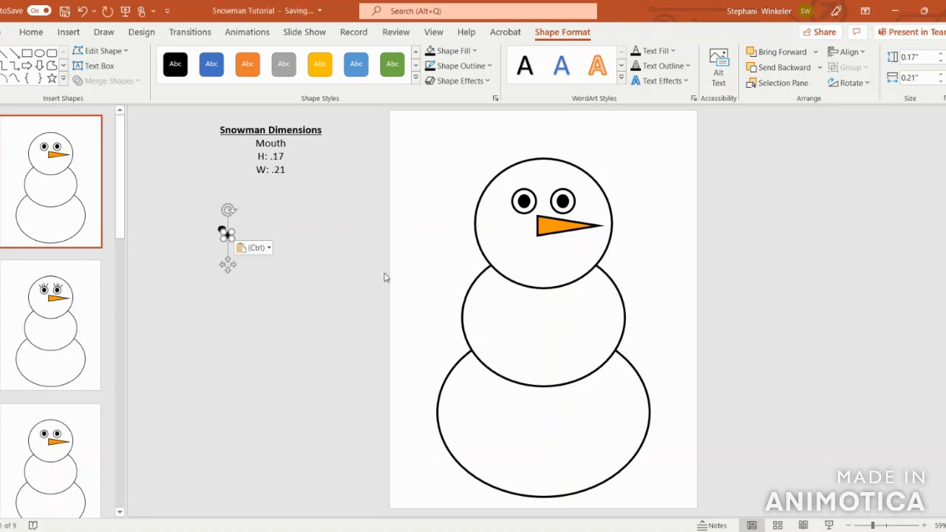
left_click_drag(228, 263, 238, 271)
left_click(238, 271)
left_click(239, 271)
key("ctrl+d")
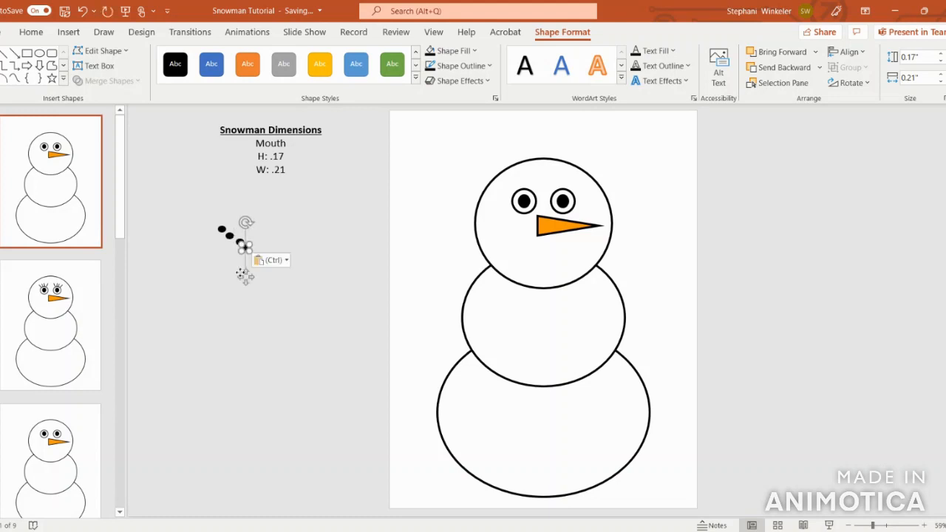
Add more copies of the black oval rising on the other side to complete a six-dot smile.
left_click(250, 277)
left_click_drag(249, 277, 250, 272)
left_click(250, 272)
key("ctrl+v")
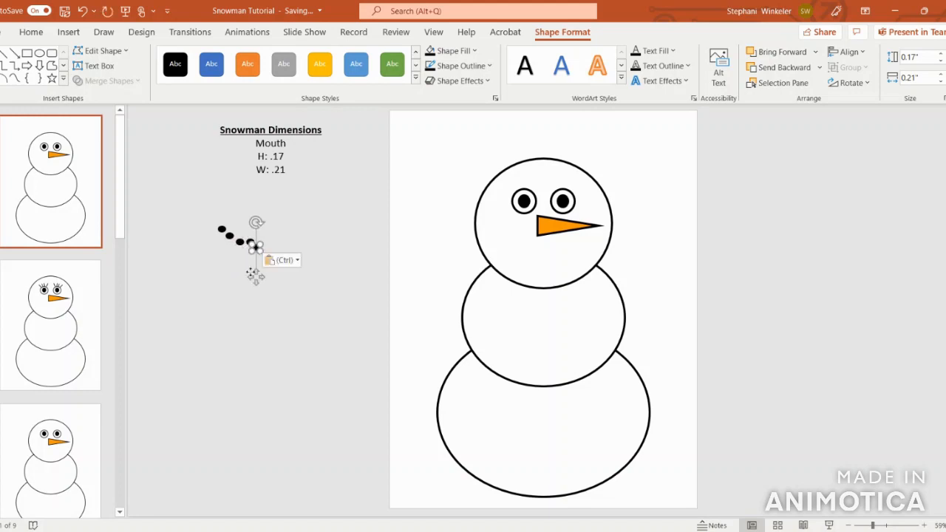
left_click_drag(252, 274, 263, 266)
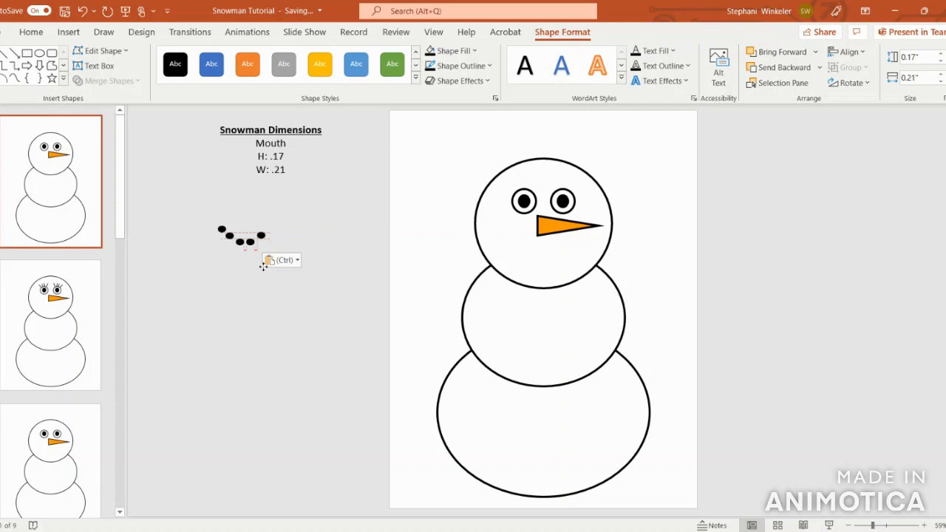
left_click_drag(263, 267, 263, 265)
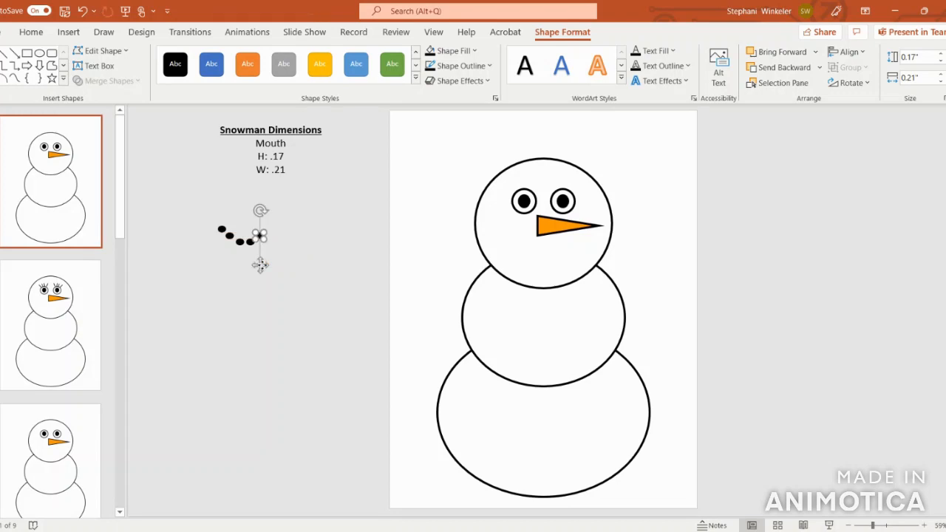
key("ctrl+v")
left_click_drag(263, 268, 263, 256)
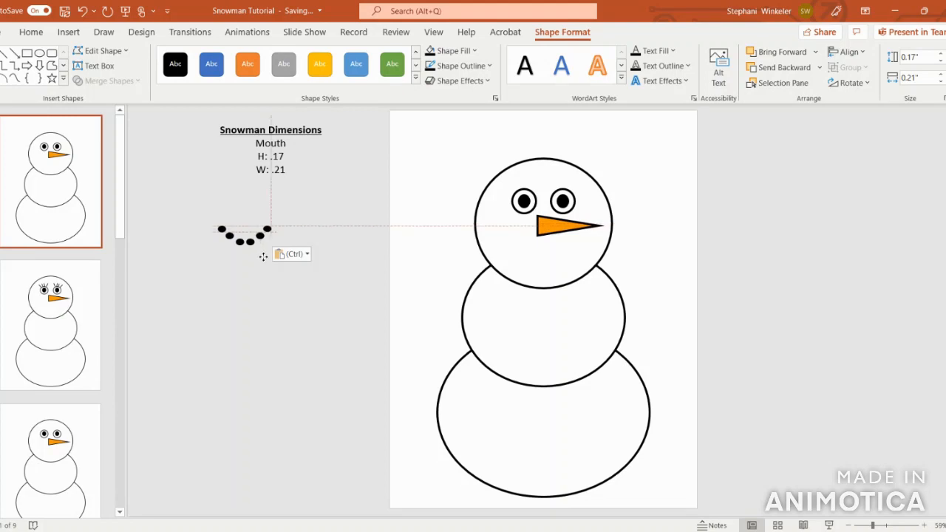
Move the two lowest dots of the smile slightly up to smooth its curve.
left_click_drag(263, 256, 248, 269)
left_click(240, 241)
left_click(239, 273)
left_click(251, 243)
left_click(317, 323)
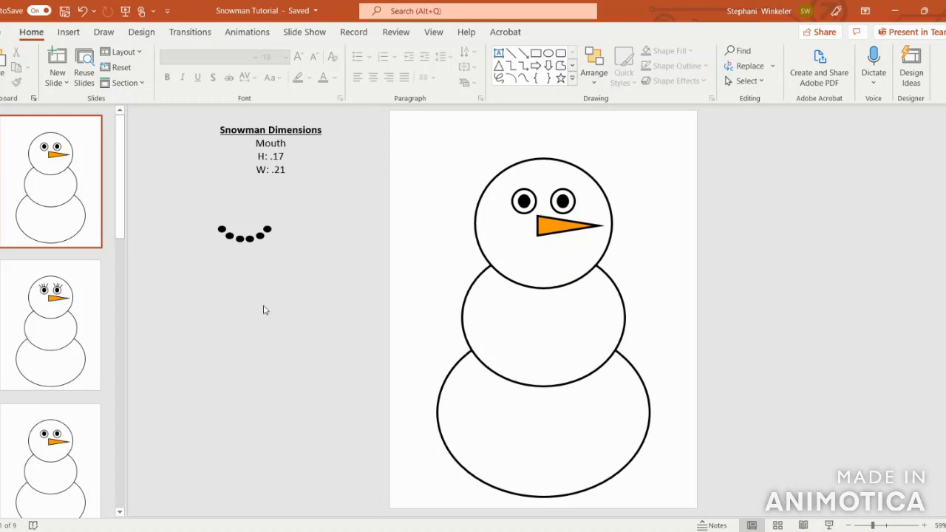
Select all six mouth dots and group them.
left_click(221, 230)
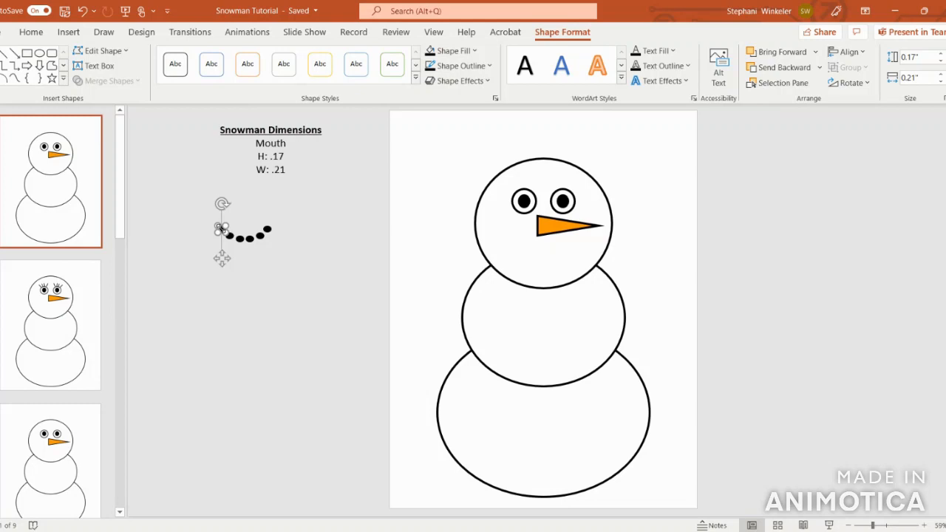
left_click(230, 236, "shift")
left_click(240, 238, "shift")
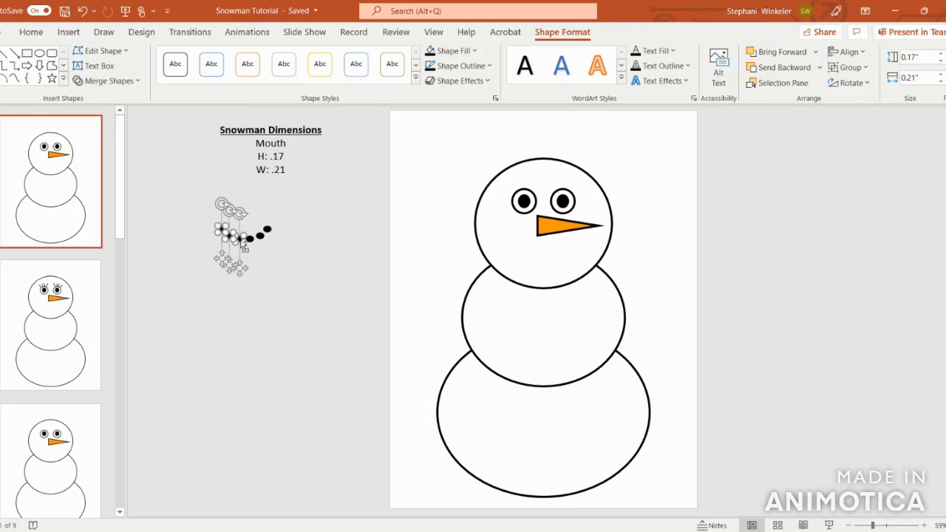
left_click(250, 238, "shift")
left_click(260, 235, "shift")
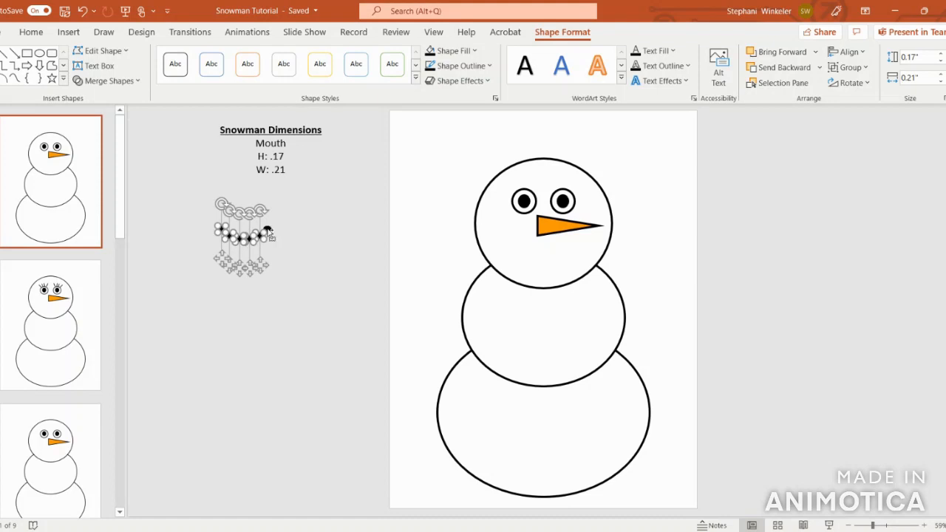
left_click(267, 231, "shift")
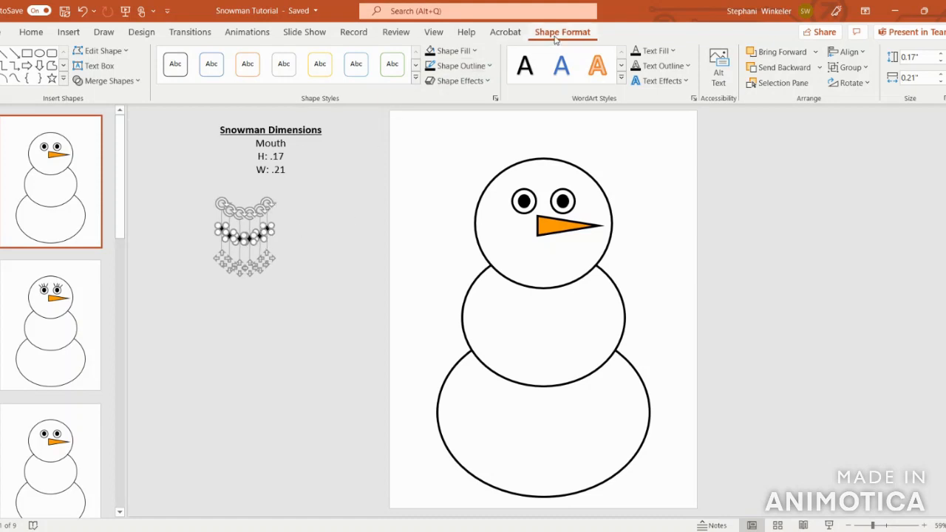
left_click(849, 67)
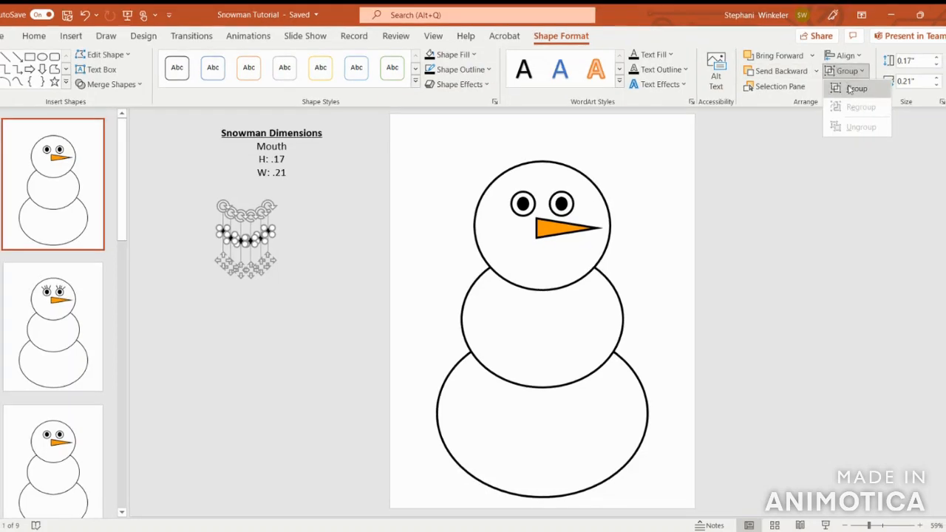
left_click(853, 85)
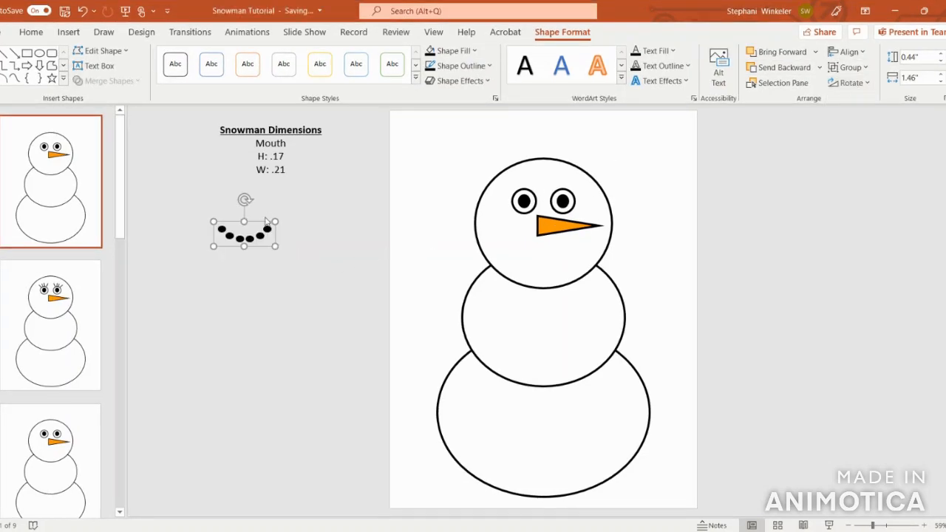
Place the grouped mouth on the snowman's face below the nose and align it to the slide's horizontal center.
left_click_drag(260, 222, 559, 244)
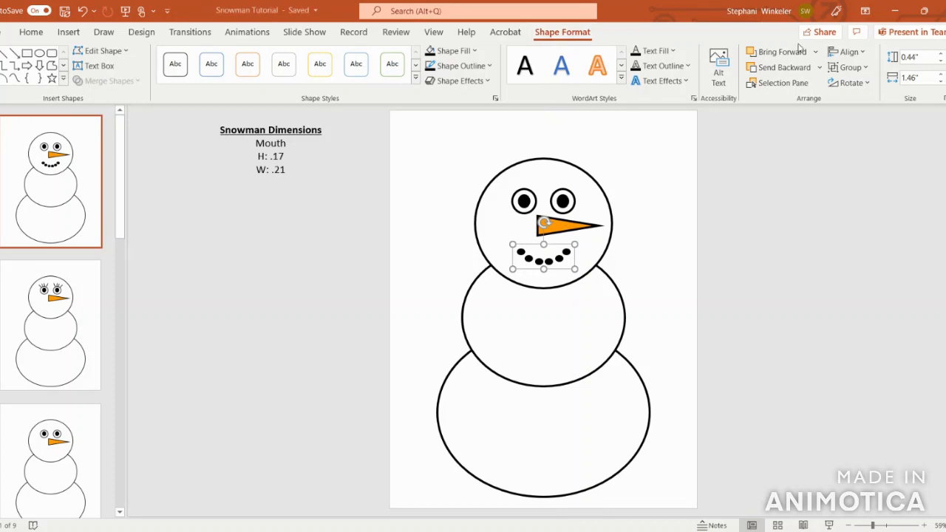
left_click(848, 51)
left_click(859, 91)
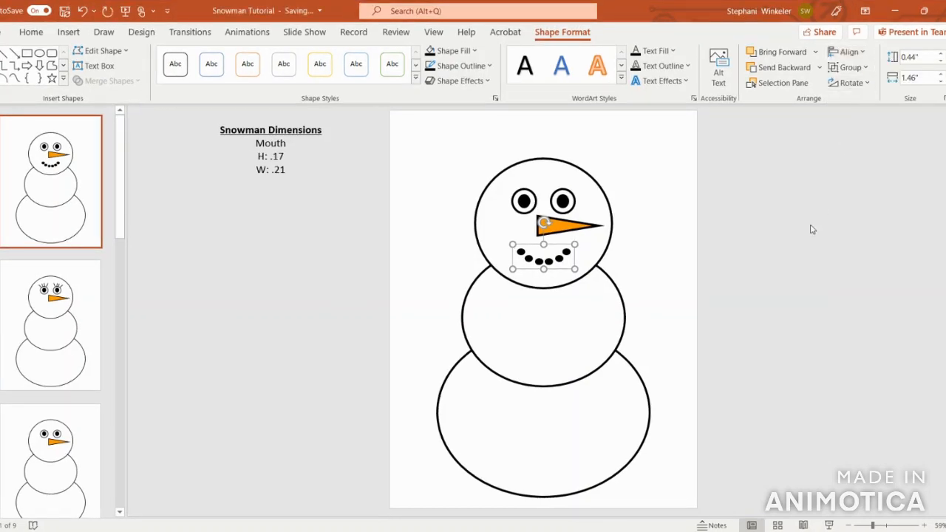
Copy the mouth onto the face of the snowman with eyelashes on the next slide and return to the first slide.
left_click(57, 332)
key("ctrl+v")
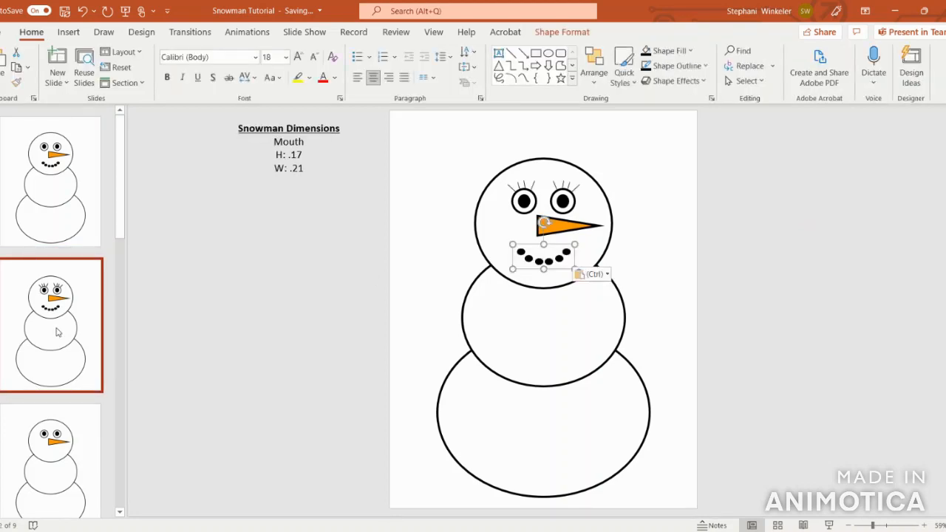
left_click(45, 207)
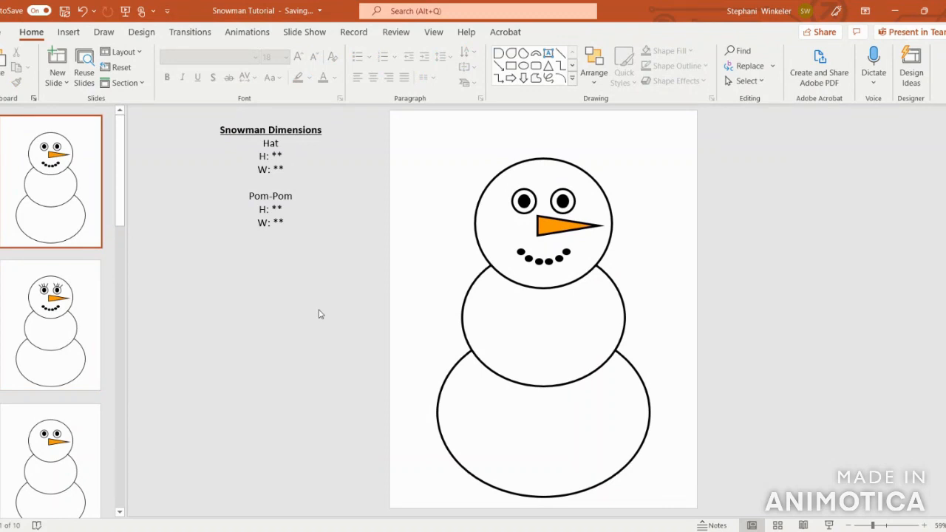
Draw a chord shape about 1.92" high and 1.75" wide beside the snowman and rotate it so its flat edge faces down.
left_click(74, 33)
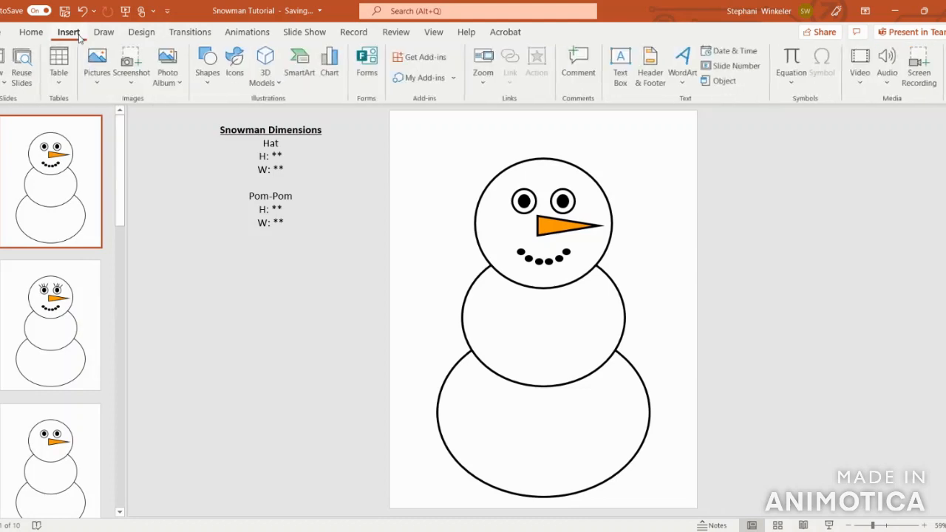
left_click(207, 73)
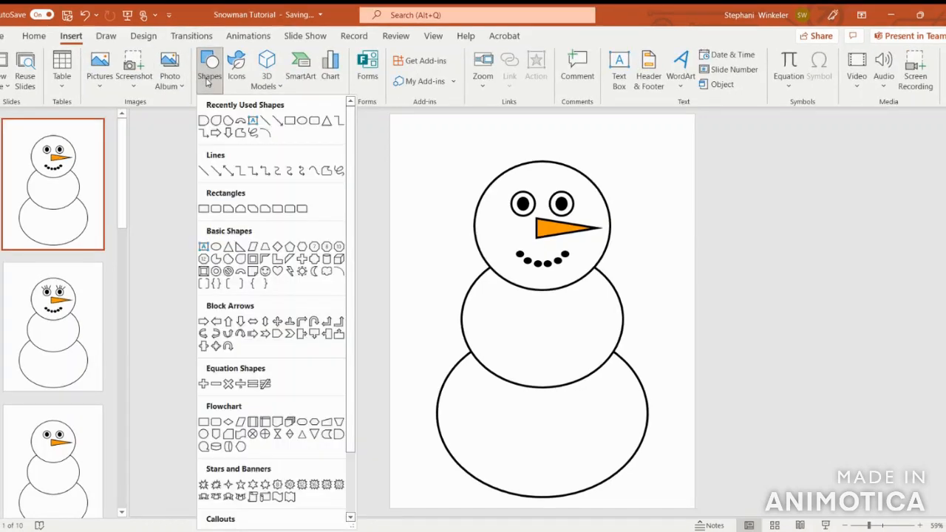
left_click(228, 265)
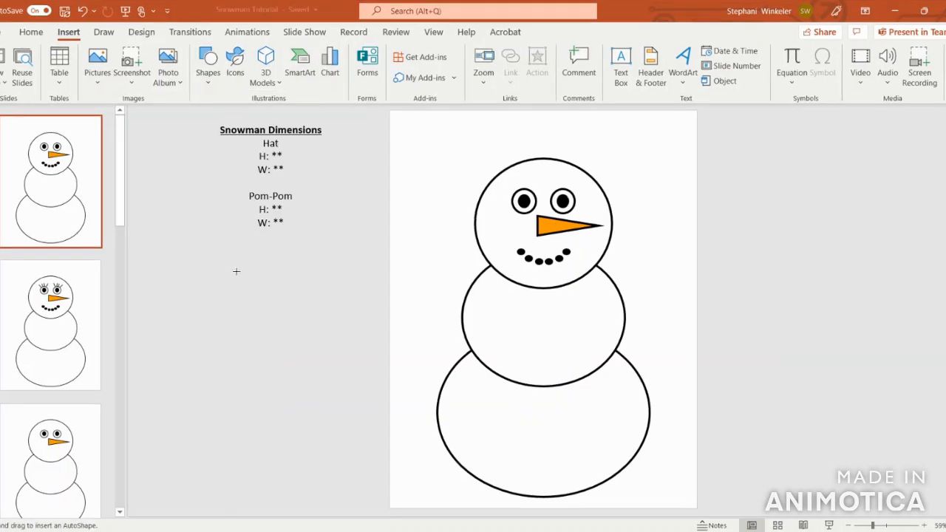
left_click_drag(223, 263, 289, 332)
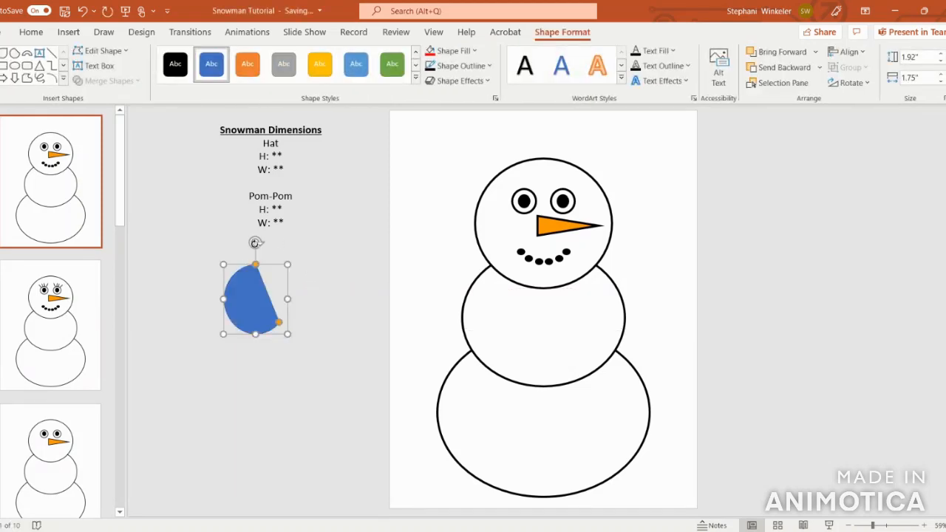
left_click_drag(255, 242, 348, 328)
left_click_drag(262, 291, 258, 304)
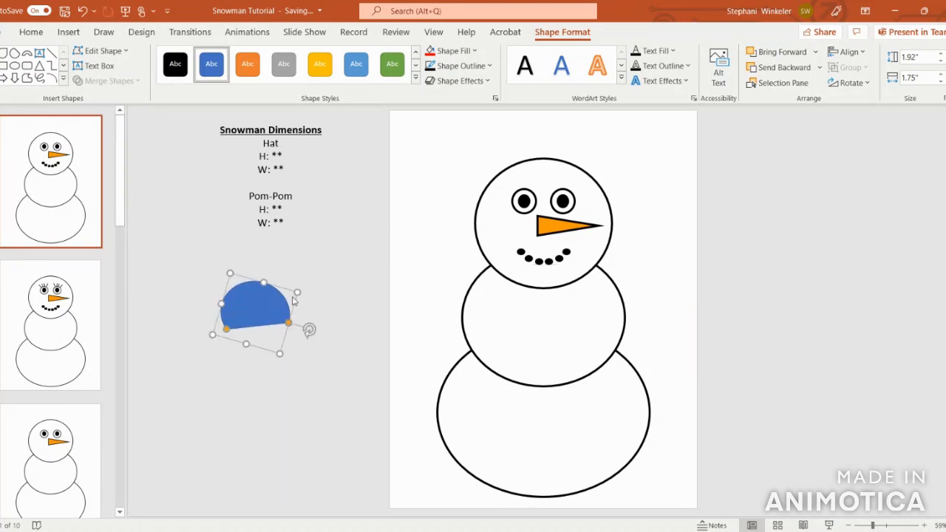
Give the chord hat shape a red fill and a 4½ pt outline.
left_click(458, 55)
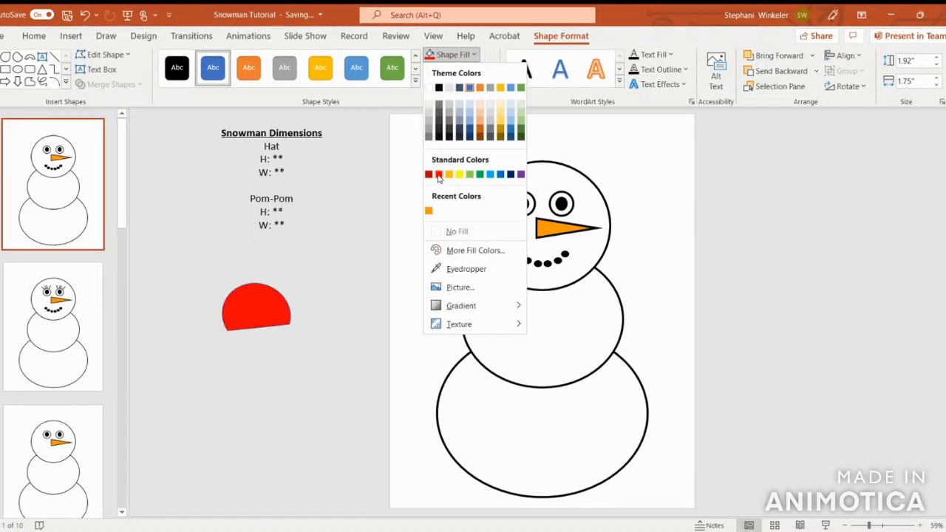
left_click(438, 174)
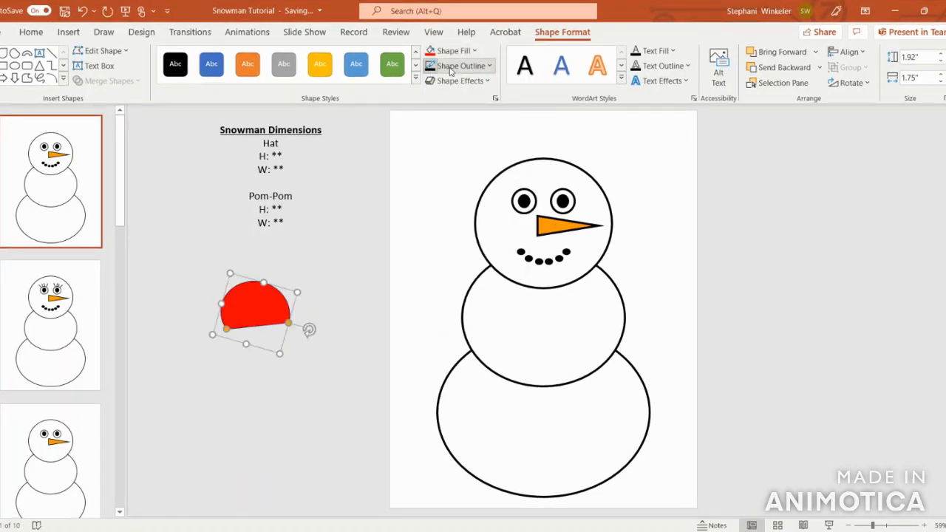
left_click(450, 70)
mouse_move(457, 298)
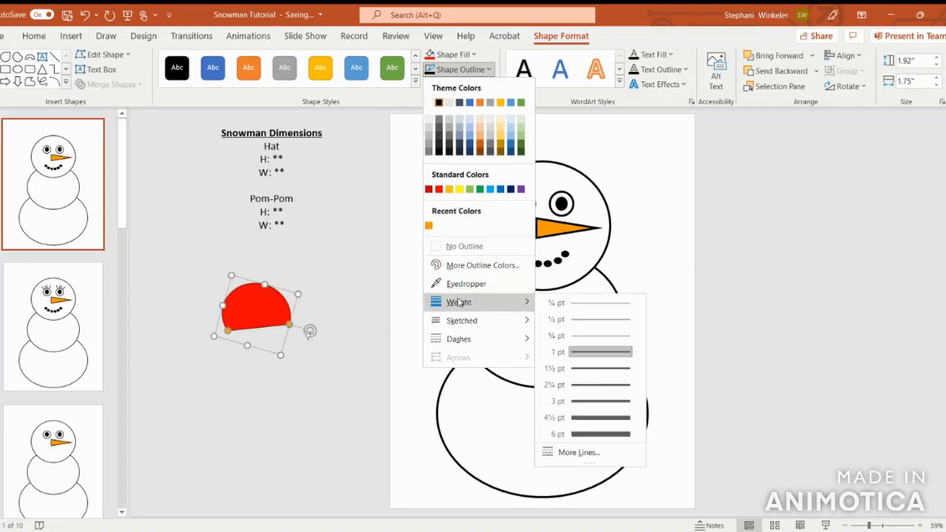
left_click(590, 417)
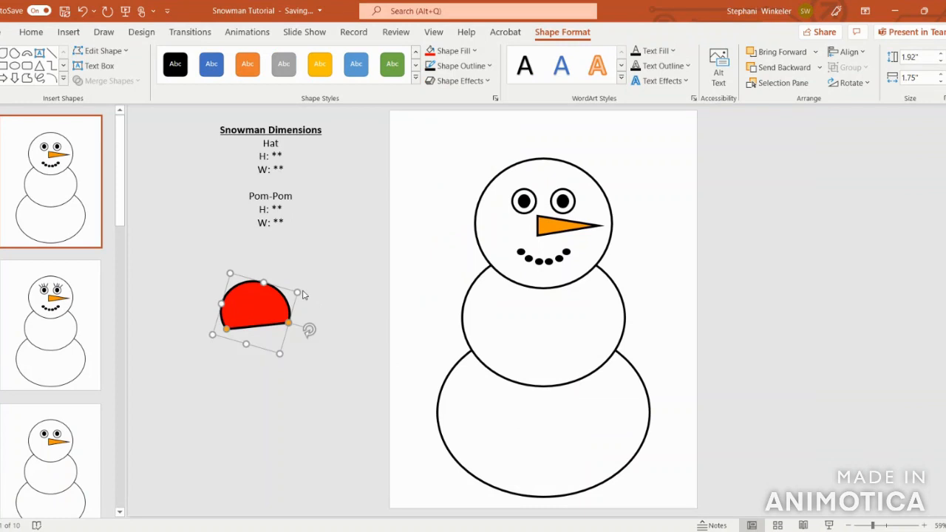
Enlarge the red hat to about 2.24" high and 2.28" wide.
left_click_drag(297, 293, 310, 279)
left_click_drag(225, 295, 216, 294)
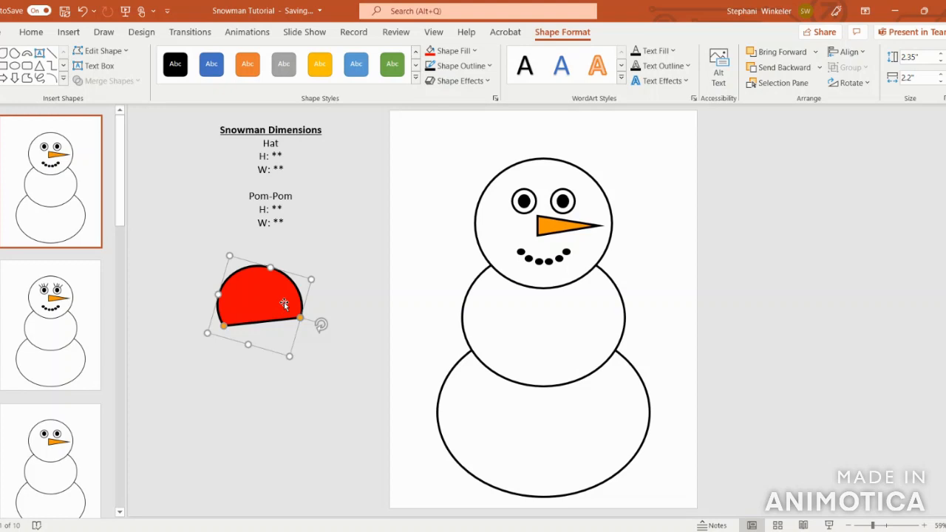
left_click_drag(311, 280, 268, 266)
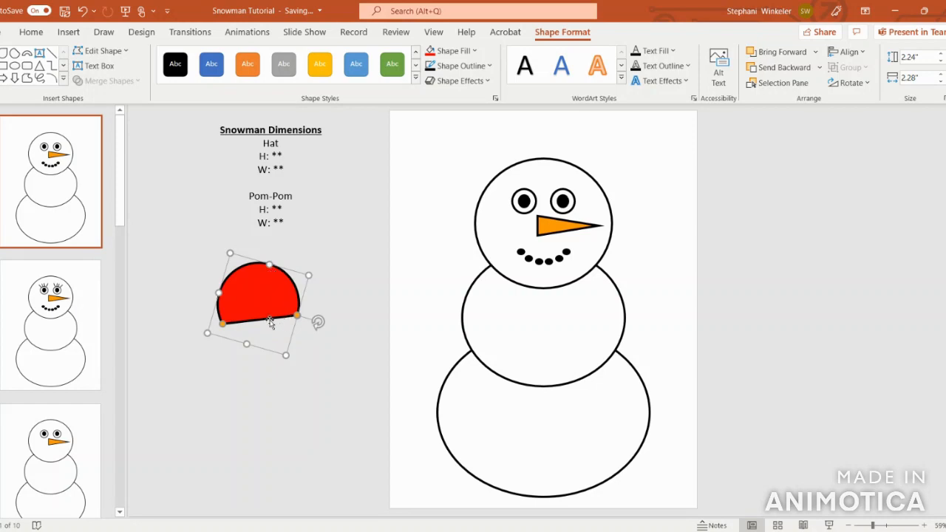
Reshape the red hat so its flat edge slants up to the right and place it on the upper left of the snowman's head.
left_click_drag(298, 316, 318, 265)
left_click_drag(224, 279, 300, 321)
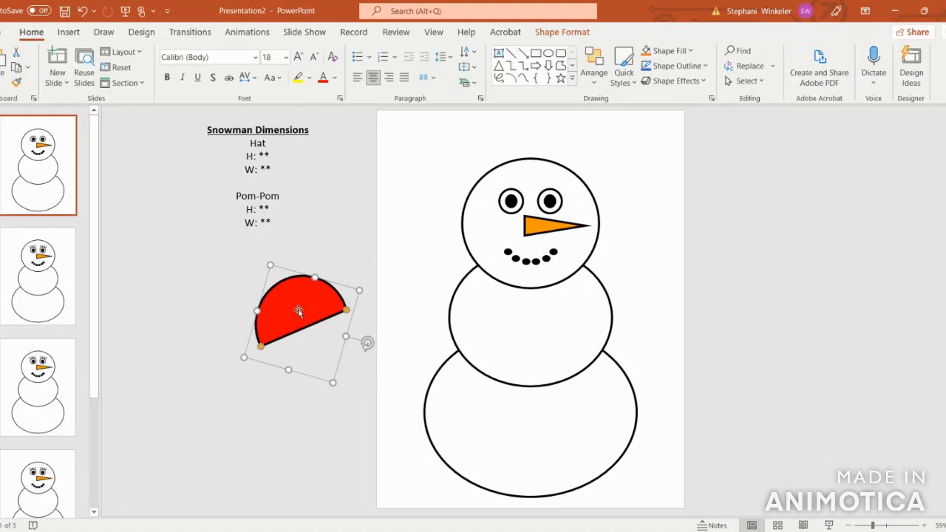
left_click_drag(299, 311, 509, 157)
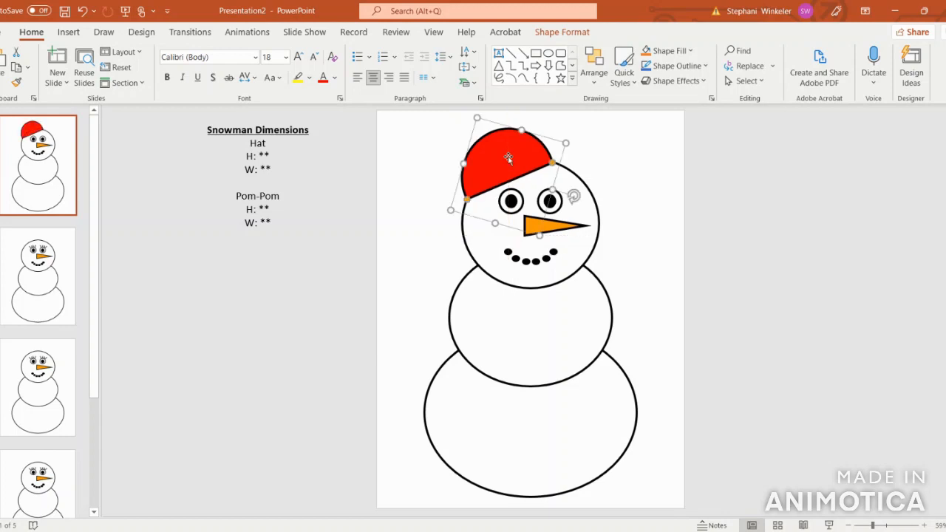
left_click(350, 287)
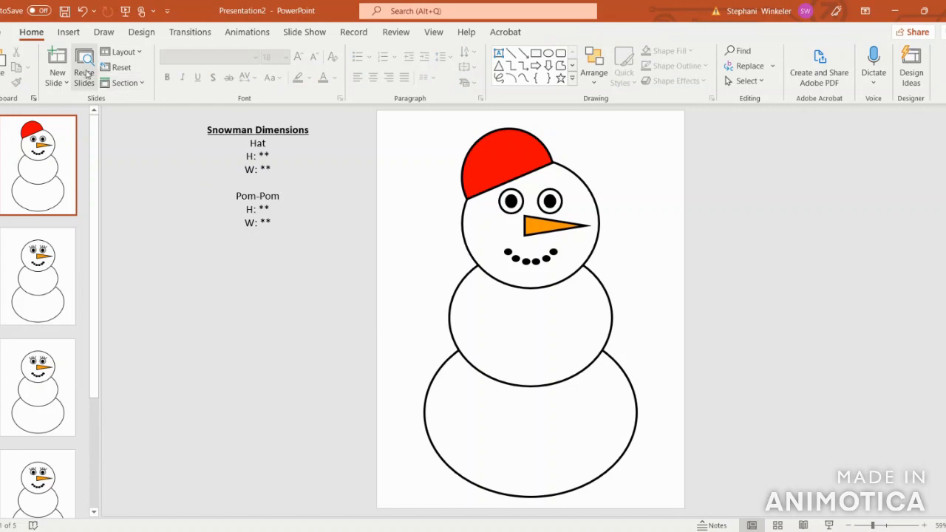
Draw a circle about 0.83" in diameter beneath the pom-pom dimensions beside the slide.
left_click(68, 37)
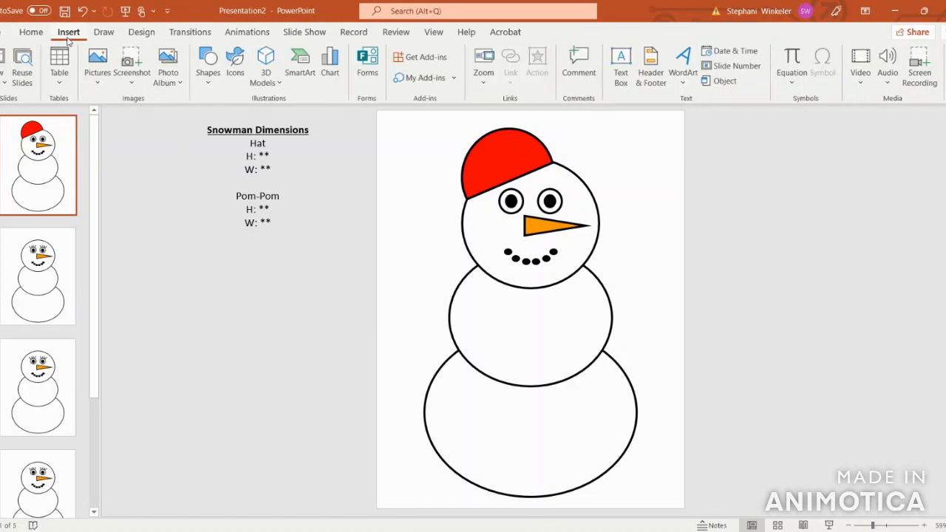
left_click(207, 68)
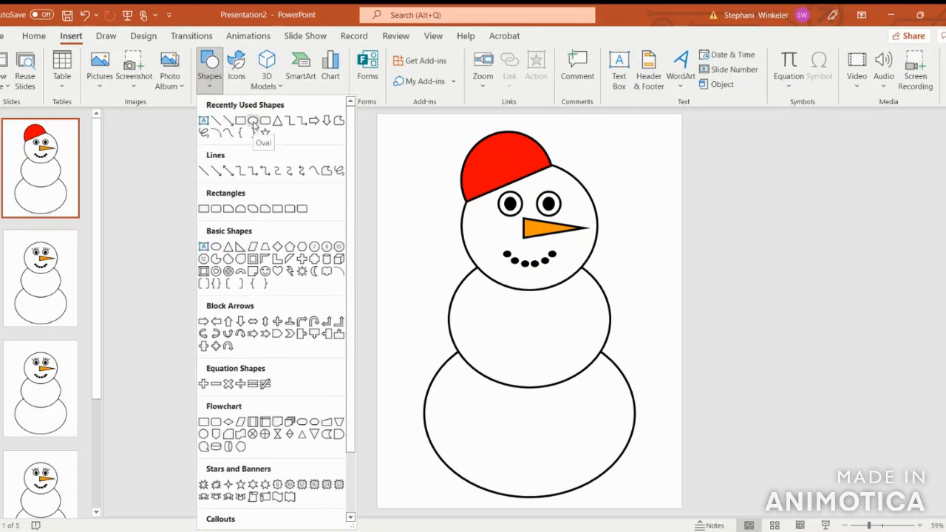
left_click(252, 121)
left_click_drag(220, 265, 250, 295)
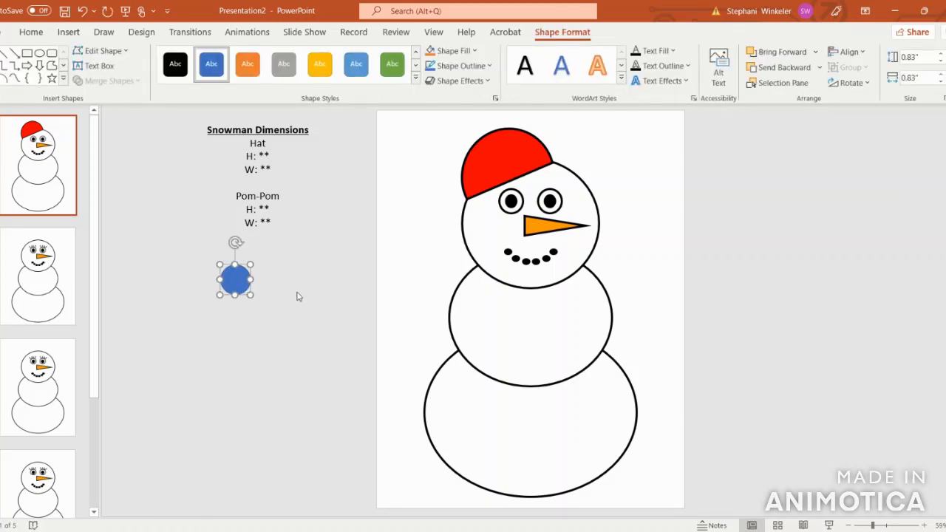
Copy the red hat's fill and outline formatting onto the blue pom-pom circle beside the slide.
left_click(507, 163)
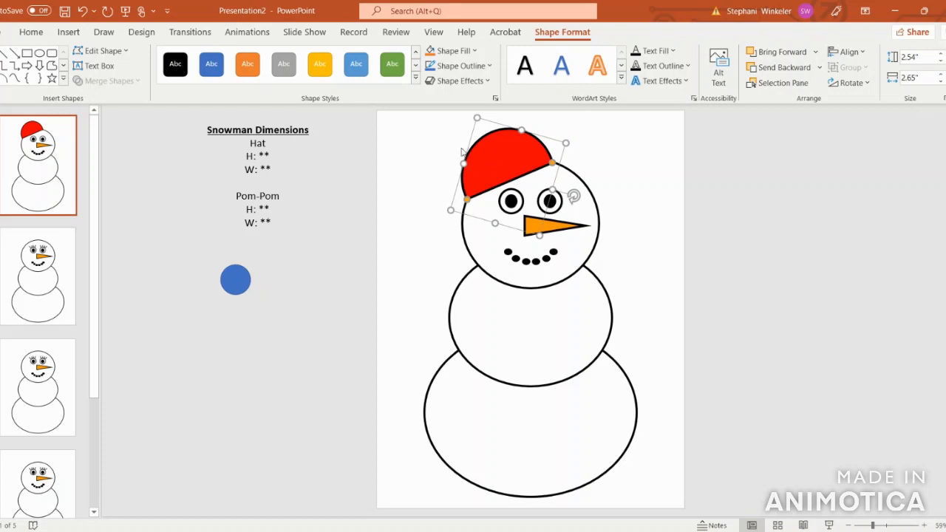
left_click(30, 33)
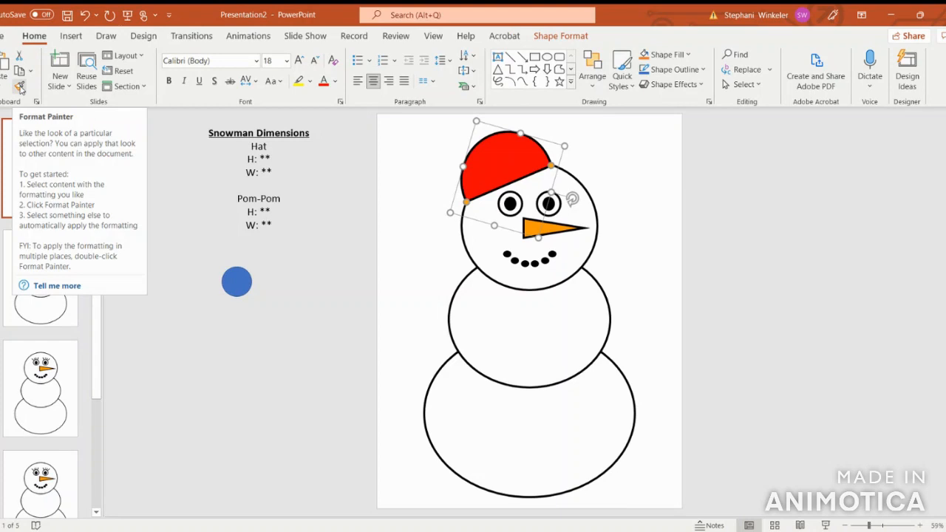
left_click(20, 87)
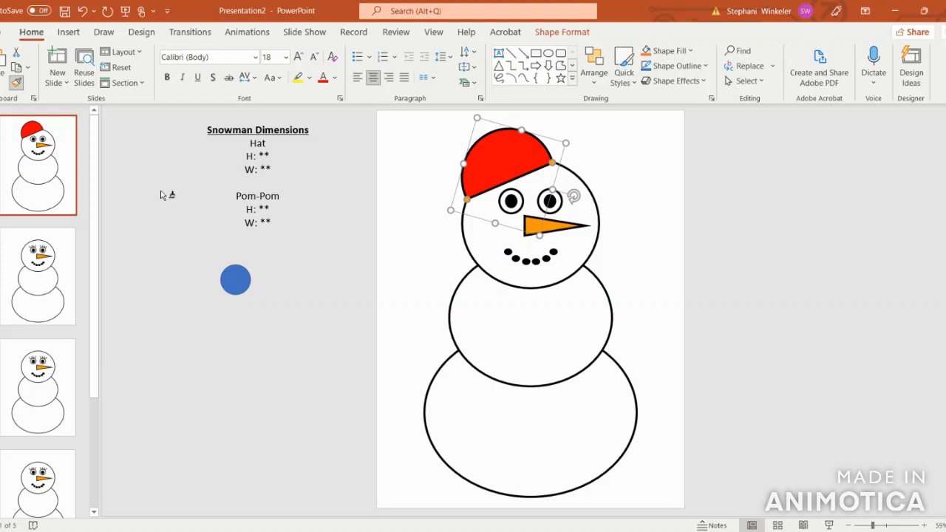
left_click(236, 283)
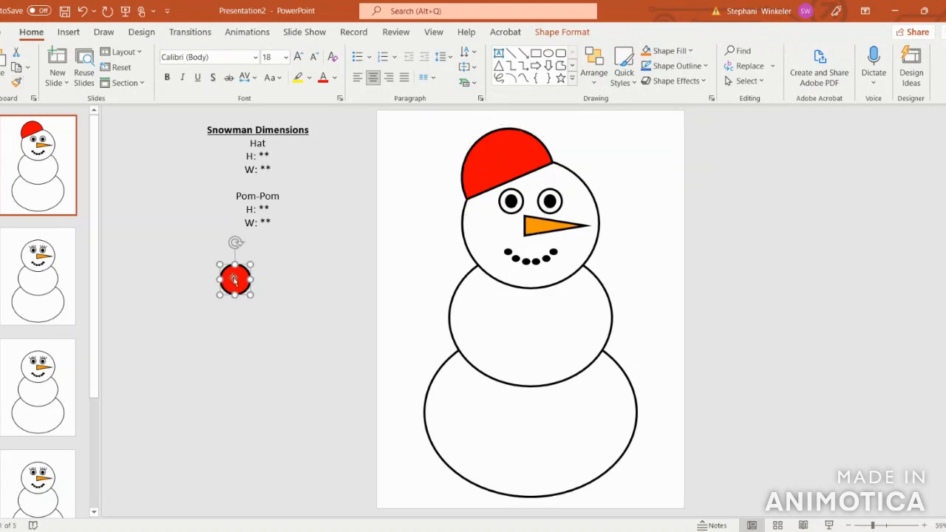
Place the red pom-pom on the upper left edge of the hat and group it with the hat.
left_click_drag(234, 280, 484, 128)
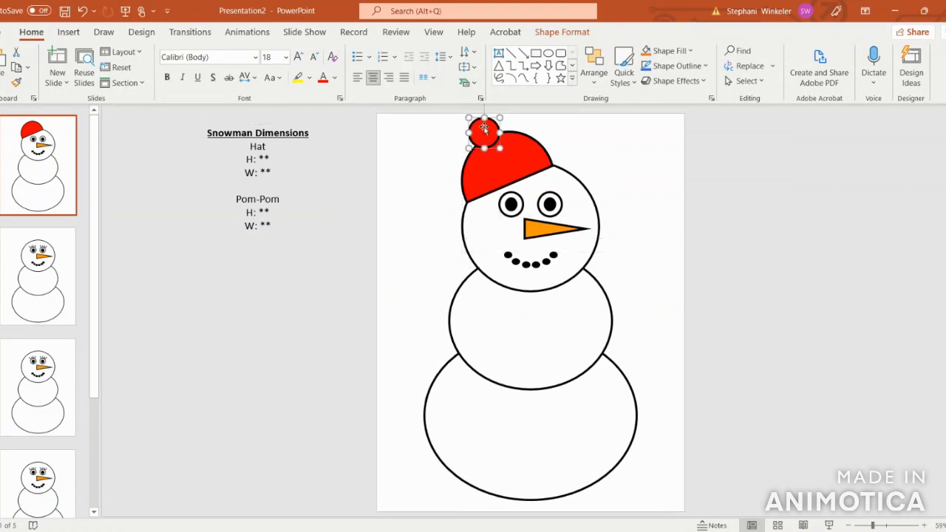
left_click(706, 212)
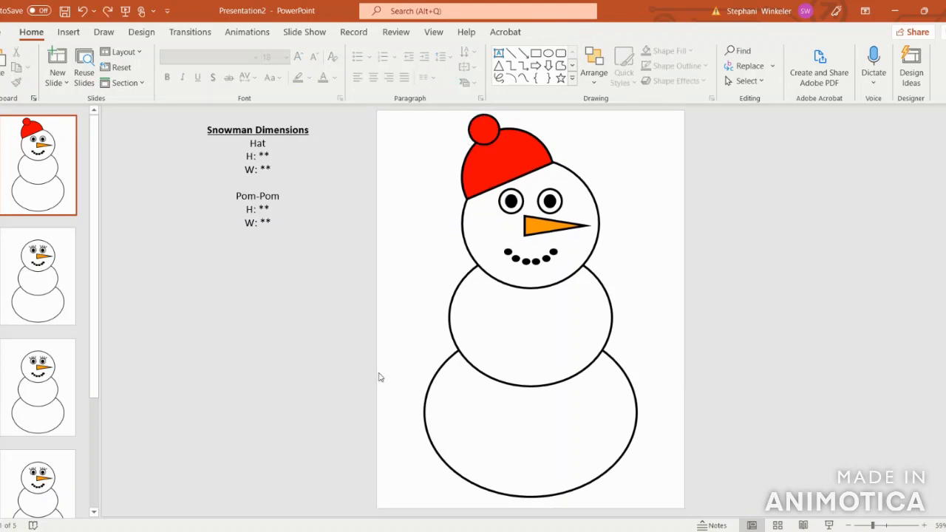
left_click(483, 133)
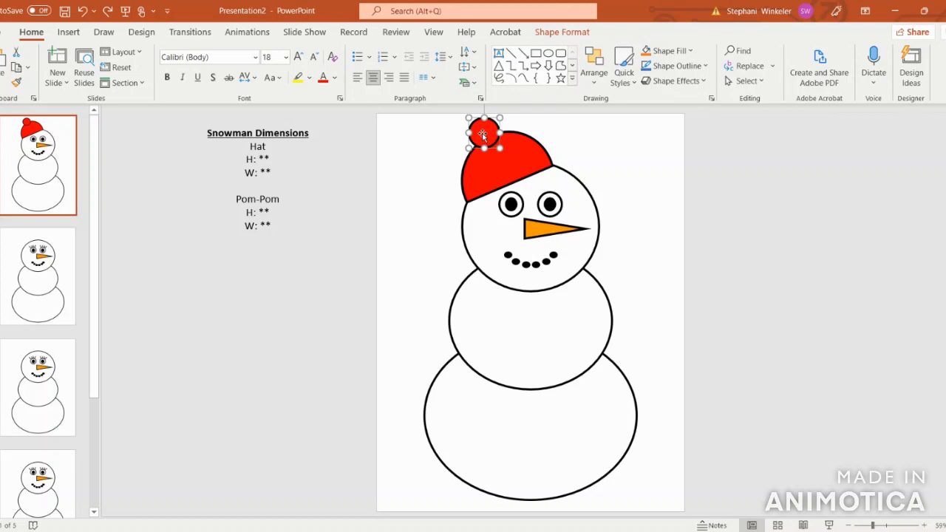
left_click(518, 155, "shift")
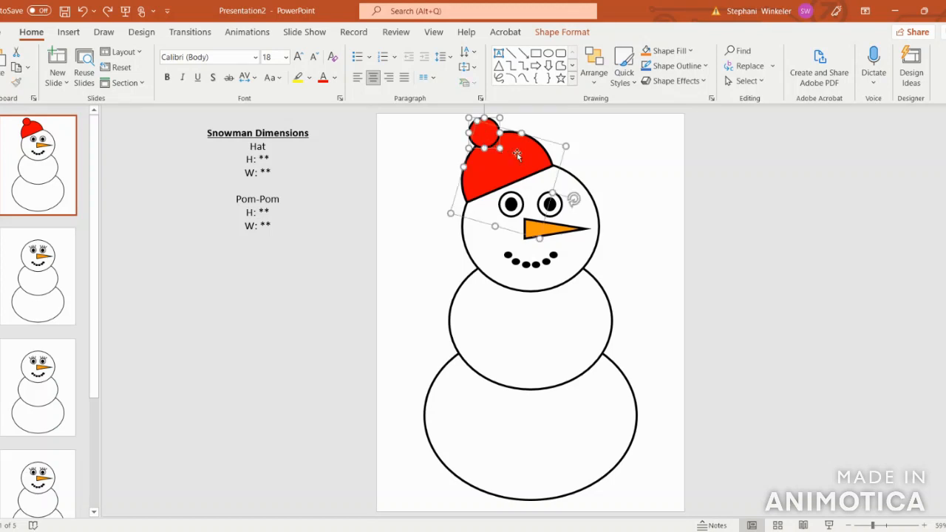
right_click(518, 155)
mouse_move(544, 246)
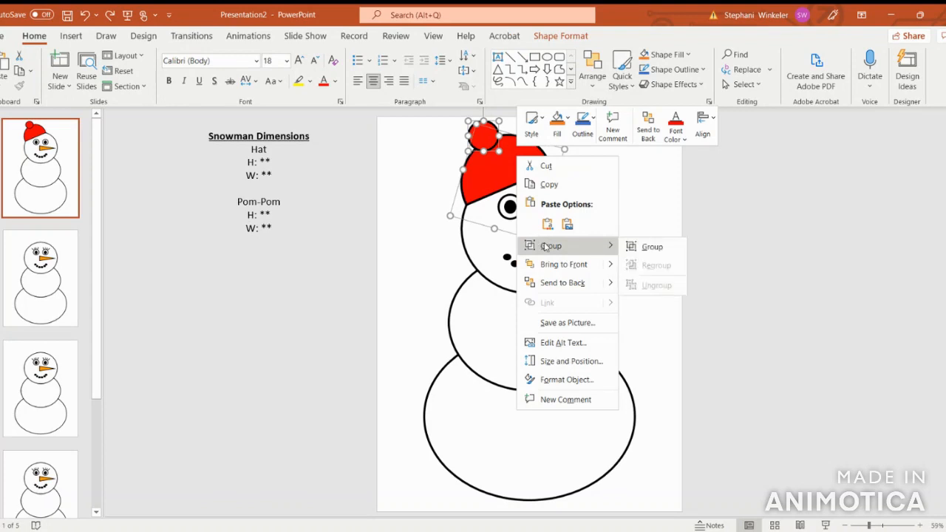
left_click(653, 247)
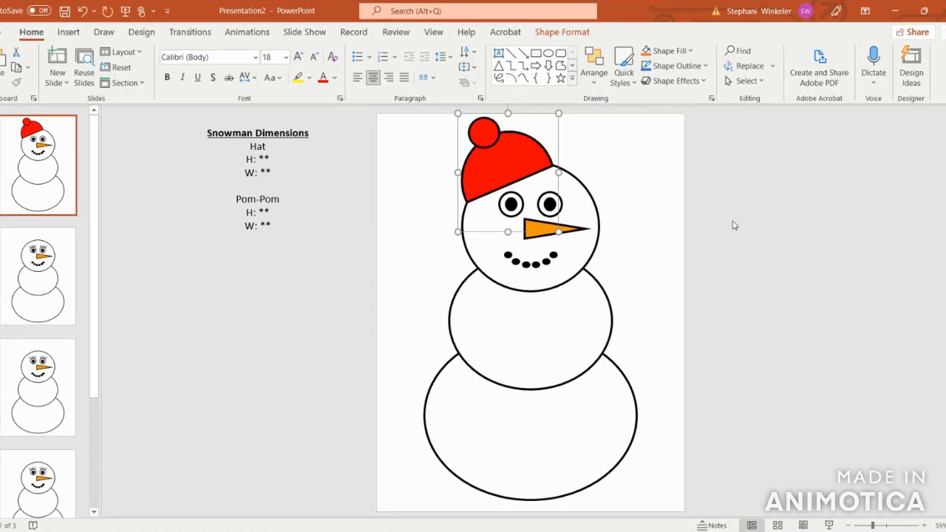
Paste a copy of the grouped hat and pom-pom onto the snowman with eyelashes on slide 2.
left_click(59, 260)
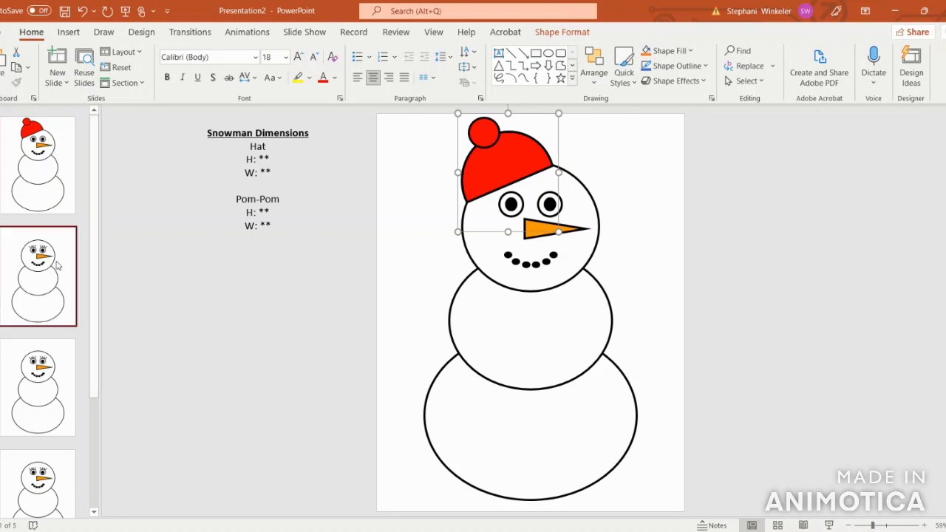
key("ctrl+v")
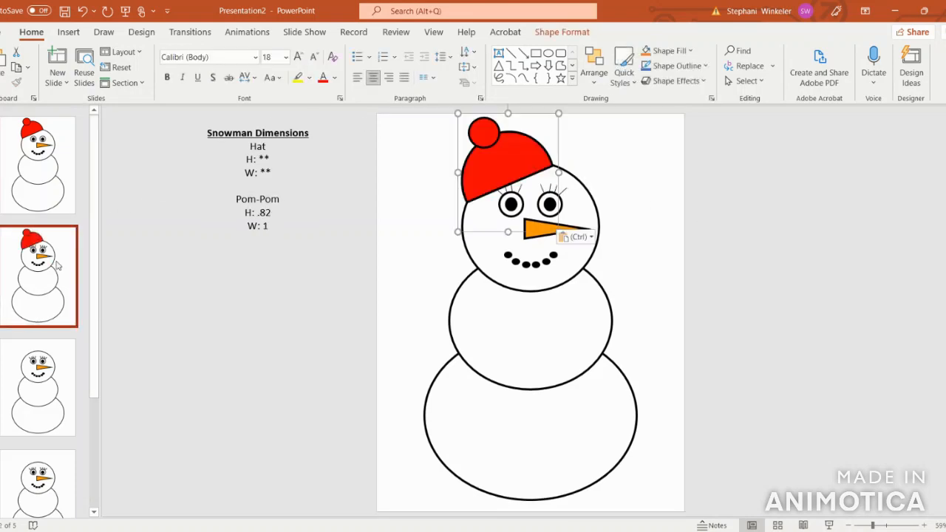
left_click(674, 265)
Draw a block arc about 2.47" high and 3.58" wide beside slide 1's snowman and rotate it upside down into a U.
left_click(23, 163)
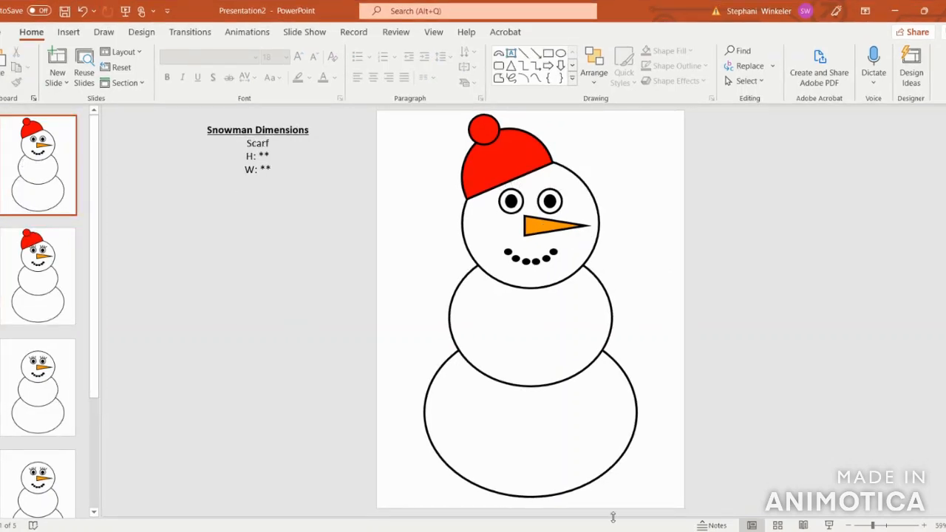
left_click(69, 32)
left_click(207, 63)
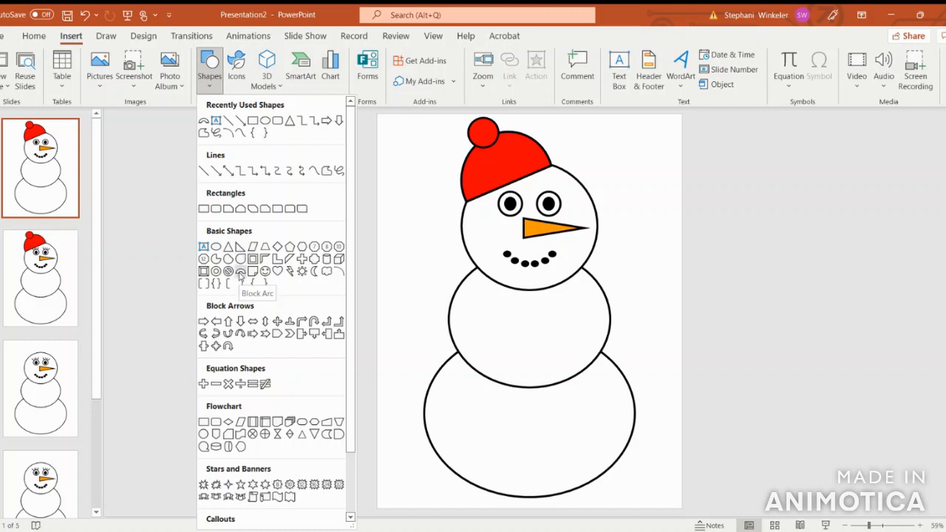
left_click(240, 273)
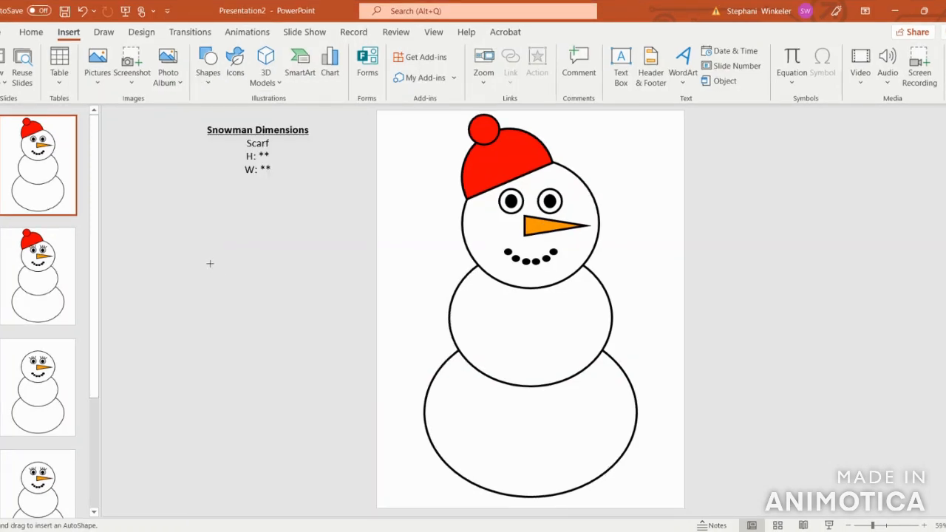
left_click_drag(206, 254, 333, 323)
left_click_drag(268, 254, 269, 237)
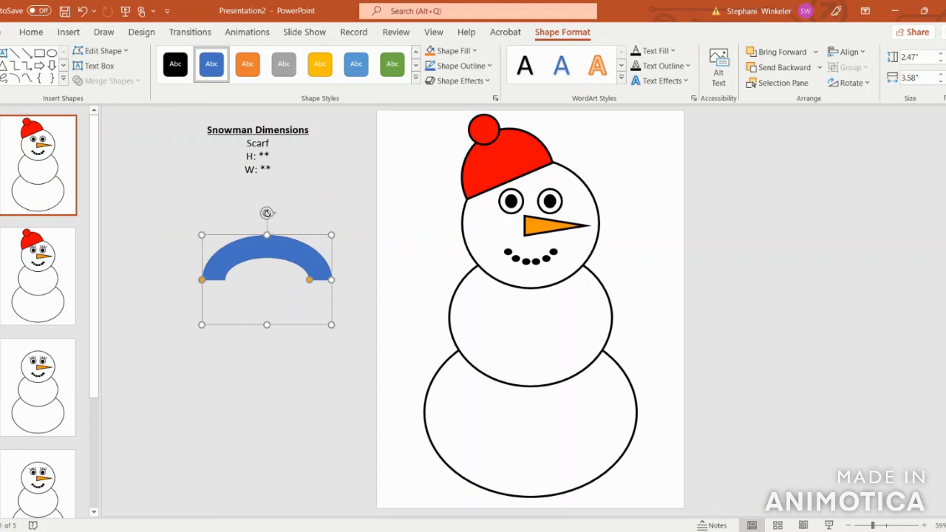
left_click_drag(266, 213, 274, 404)
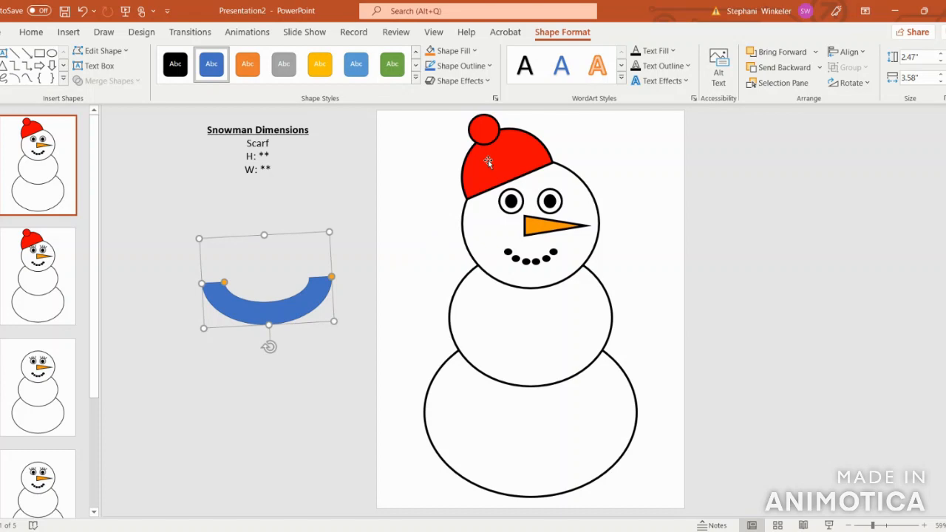
Give the block arc scarf a red fill and a black 4½ pt outline.
left_click(448, 52)
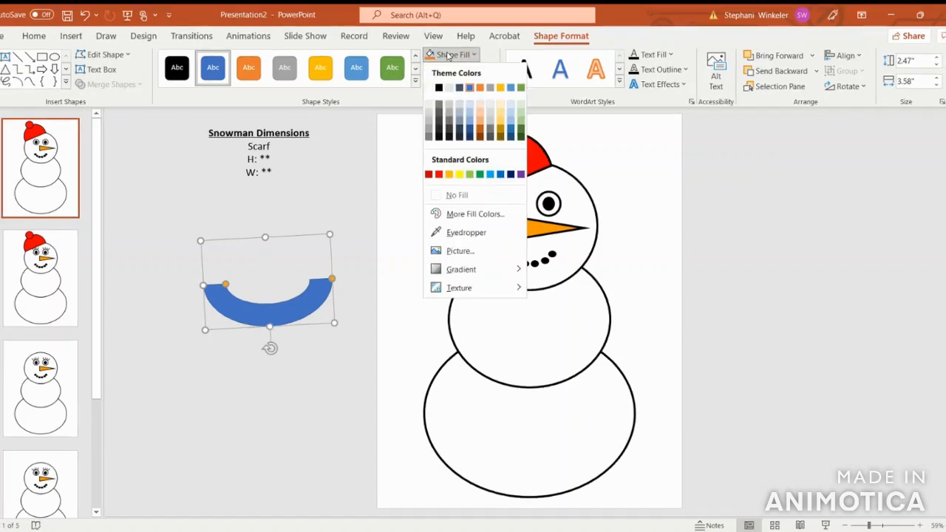
left_click(442, 176)
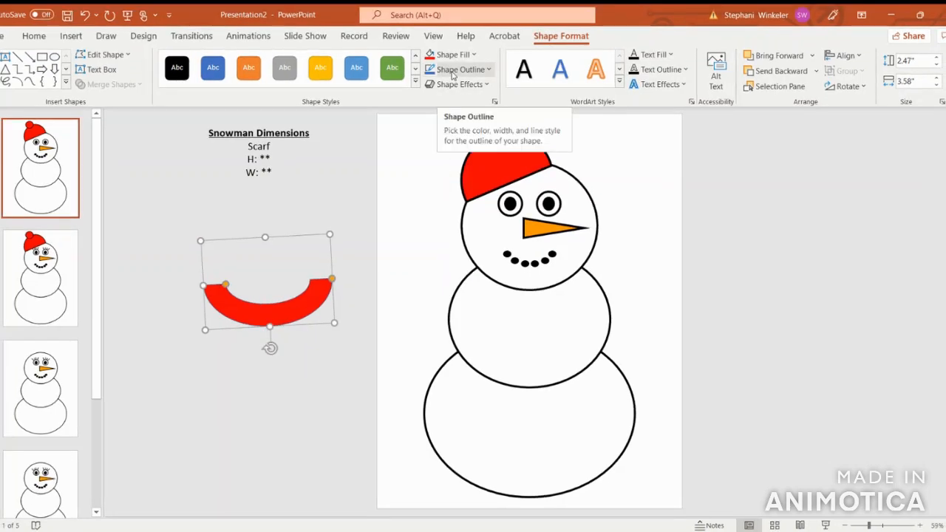
left_click(453, 70)
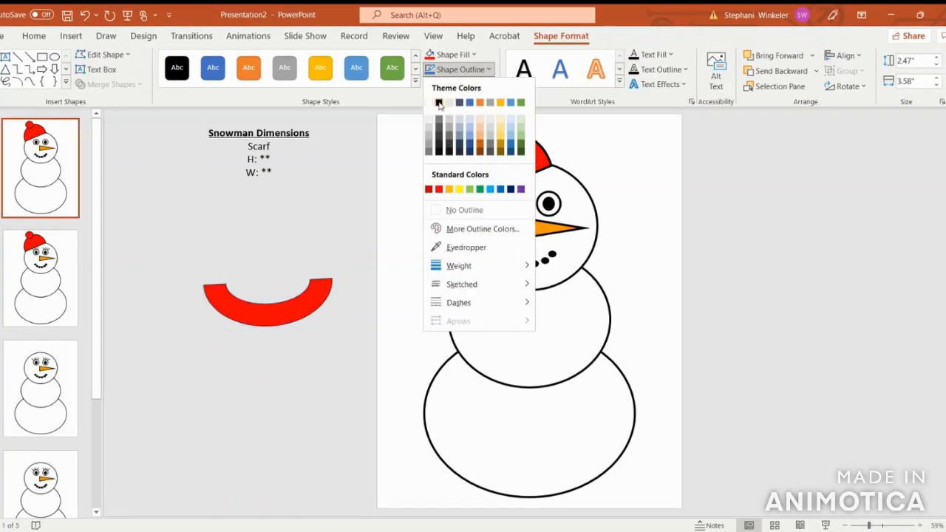
left_click(438, 104)
left_click(453, 69)
mouse_move(467, 275)
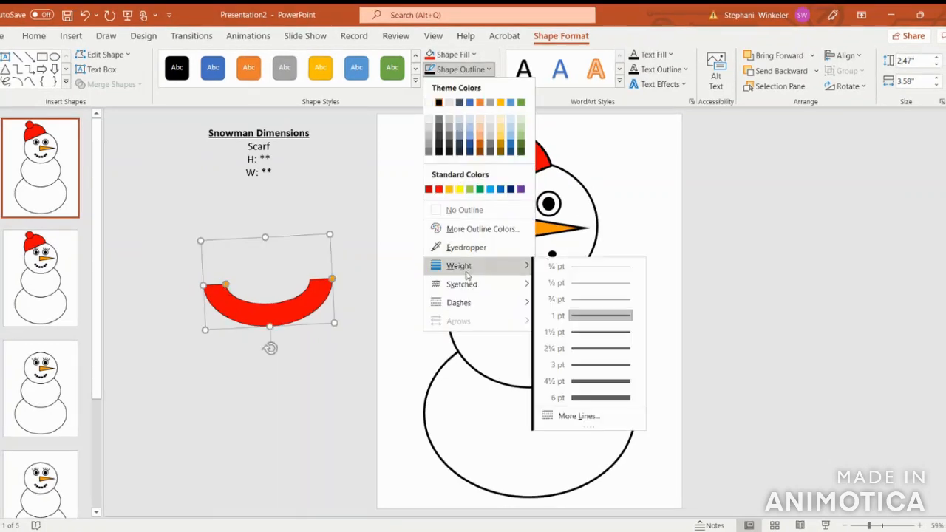
left_click(591, 381)
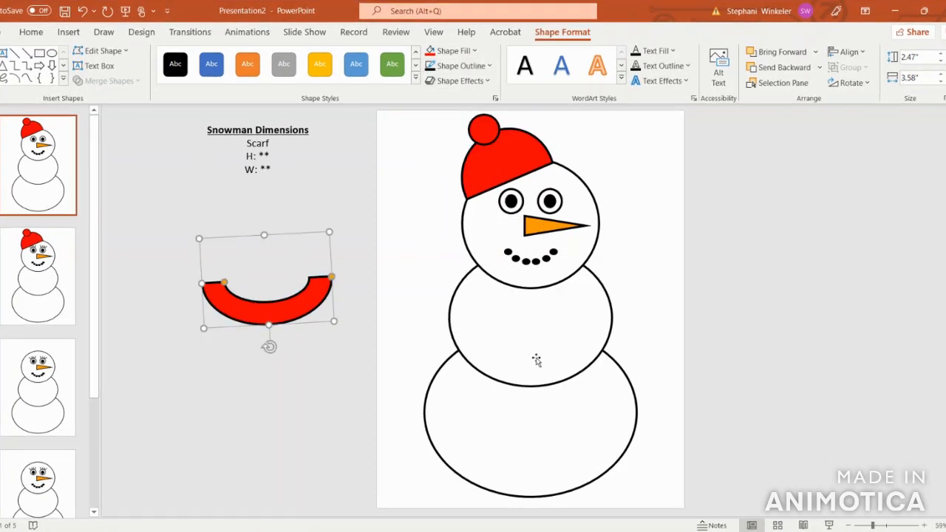
left_click(345, 395)
Straighten the scarf, place it around the snowman's neck and extend both of its ends upward along the head.
left_click(296, 307)
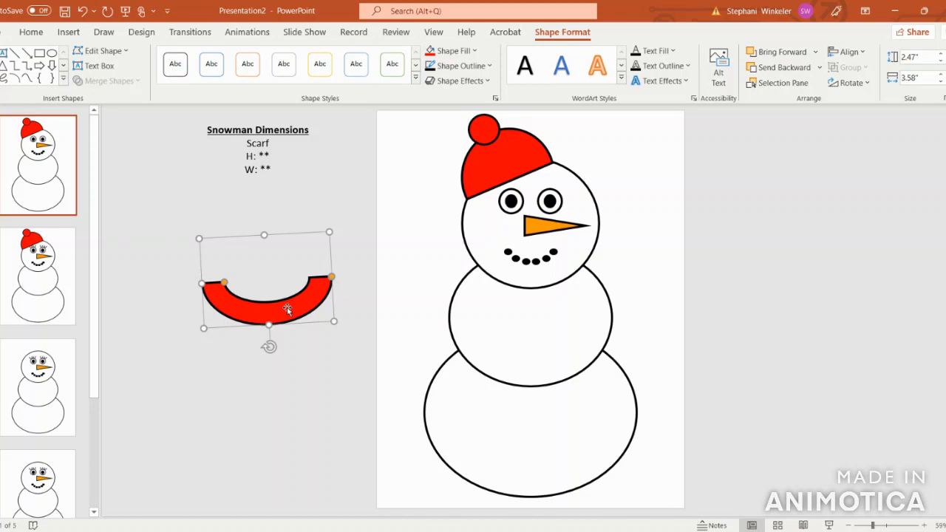
left_click_drag(270, 346, 540, 299)
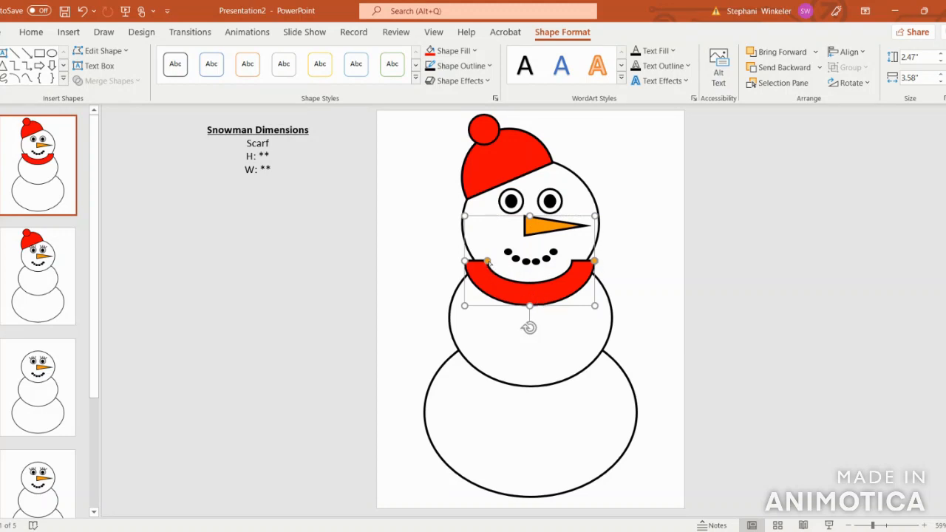
left_click_drag(488, 262, 498, 249)
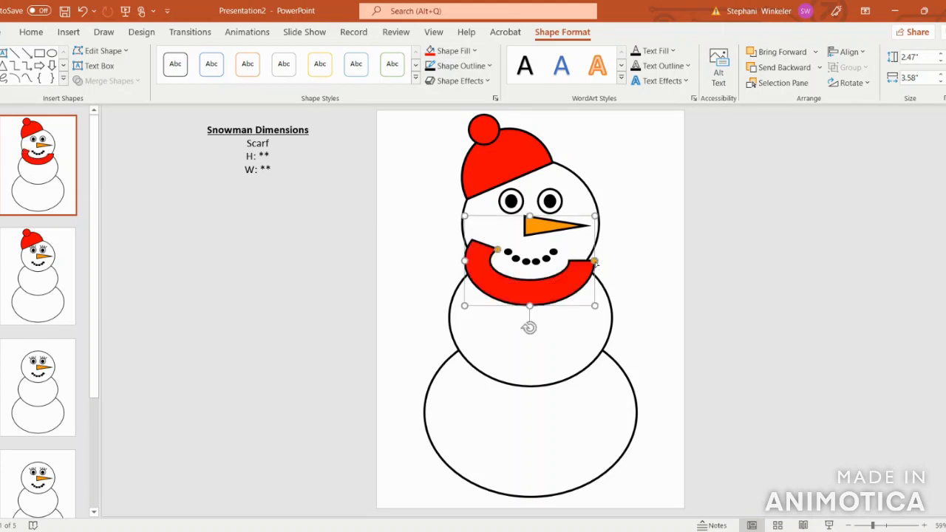
left_click_drag(595, 262, 594, 247)
left_click(665, 267)
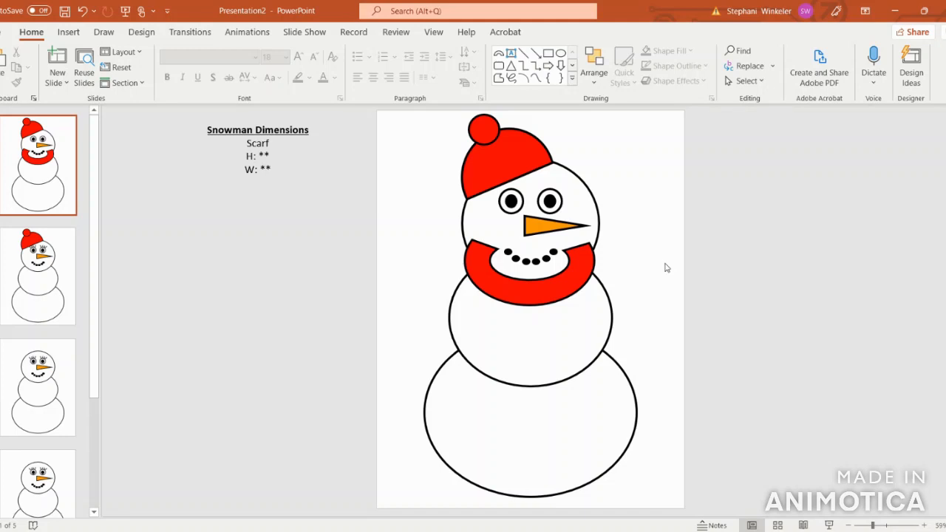
Send the scarf backward until it sits behind the head and face but in front of the middle body circle.
left_click(570, 193)
left_click(574, 355)
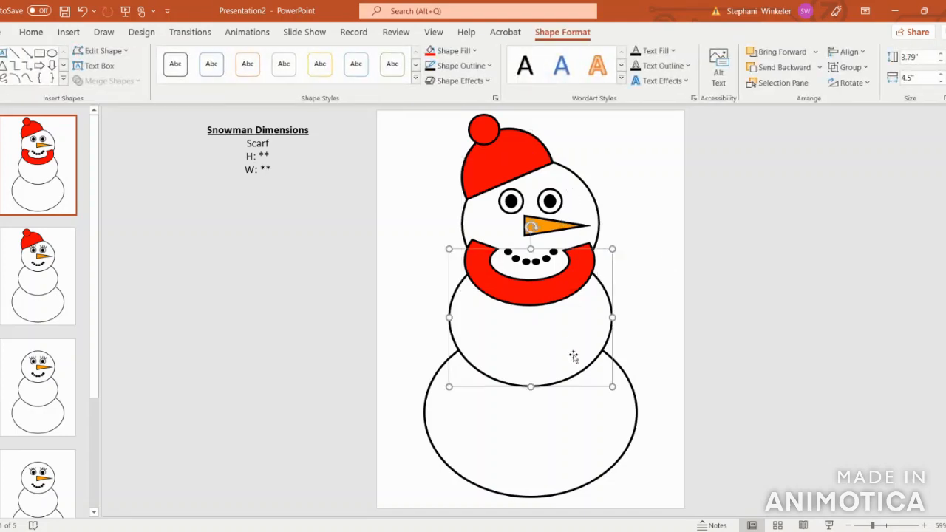
left_click(582, 457)
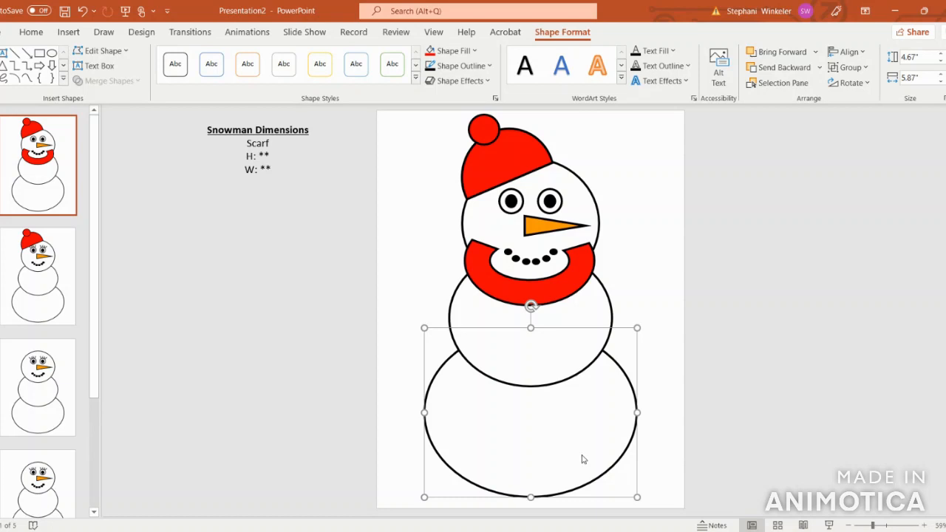
left_click(544, 290)
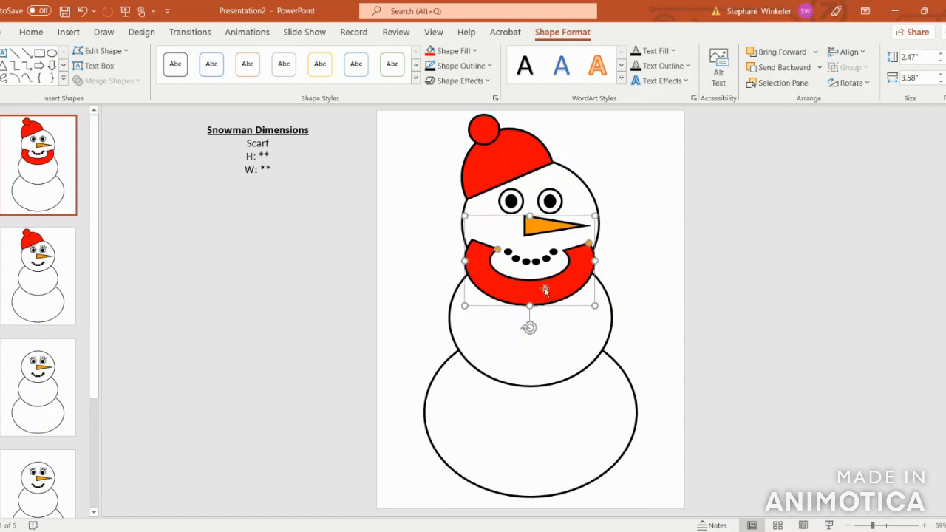
left_click(783, 72)
left_click(783, 71)
left_click(784, 71)
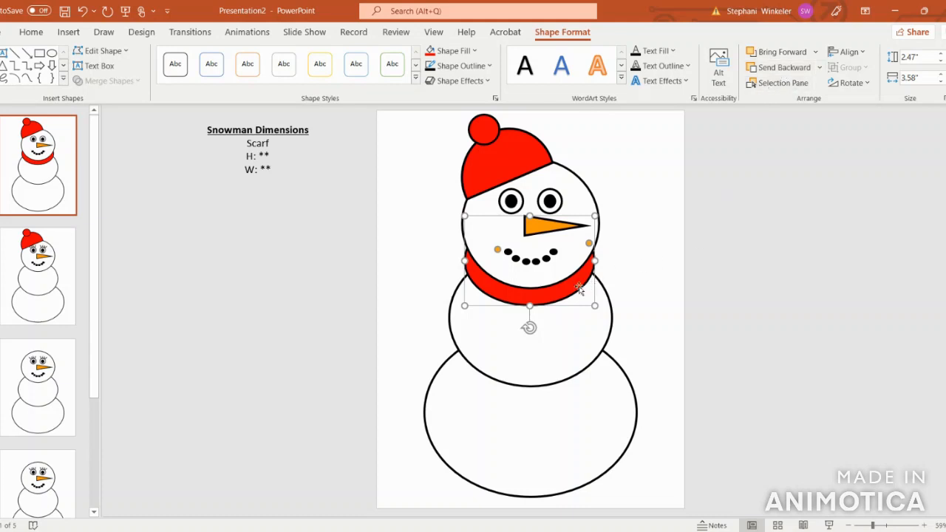
left_click(282, 416)
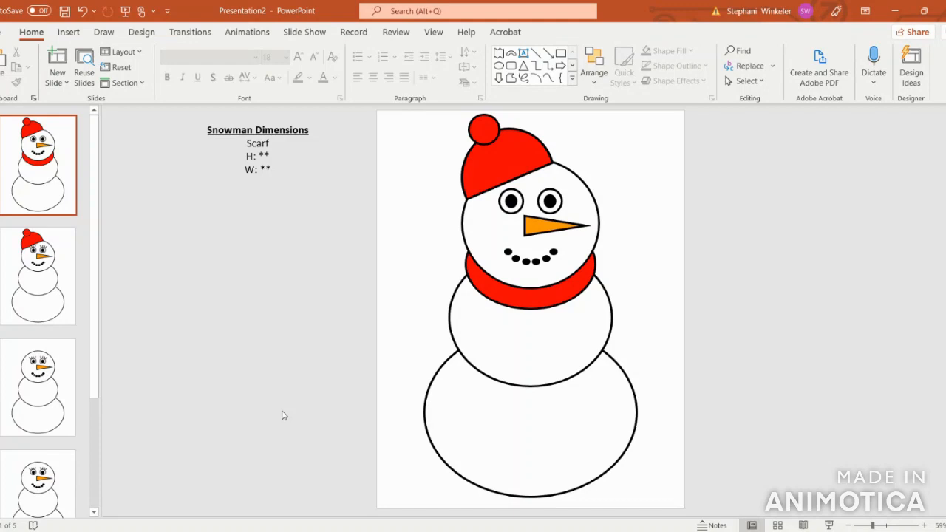
Draw a double wave shape about 0.83" high and 2.58" wide beneath the scarf dimensions beside the slide.
left_click(68, 32)
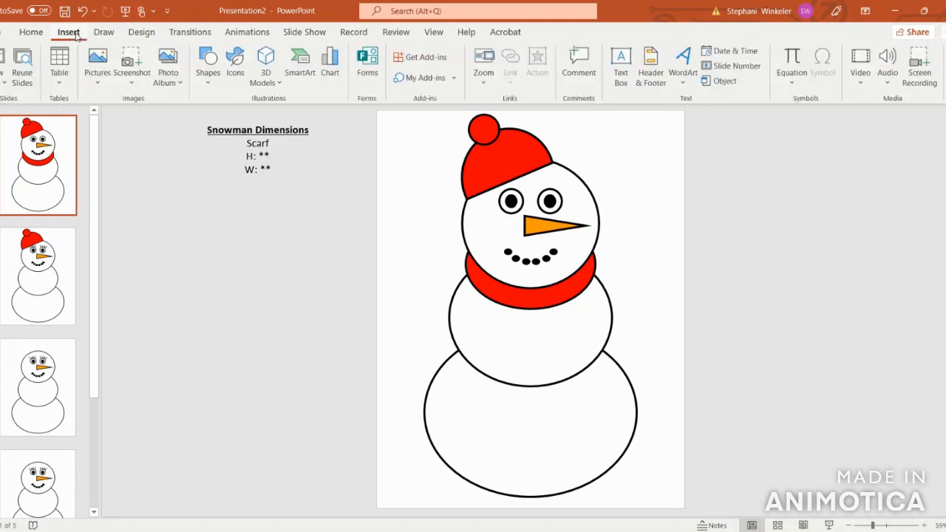
left_click(208, 68)
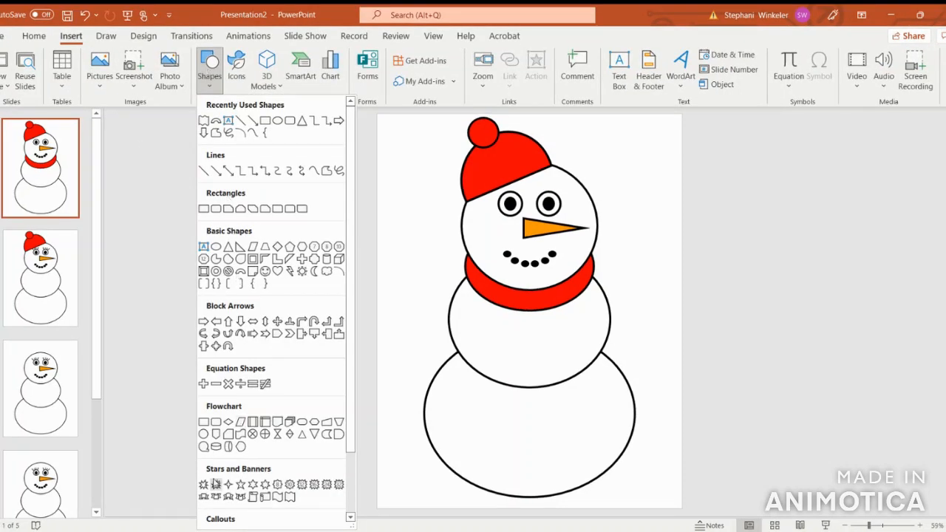
left_click(288, 497)
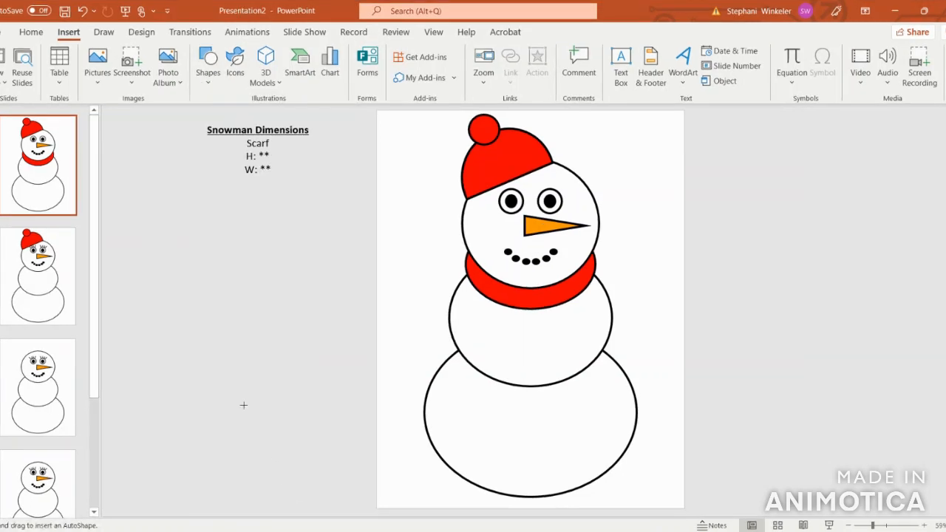
mouse_move(201, 265)
left_mouse_down()
mouse_move(240, 288)
mouse_move(296, 296)
left_mouse_up()
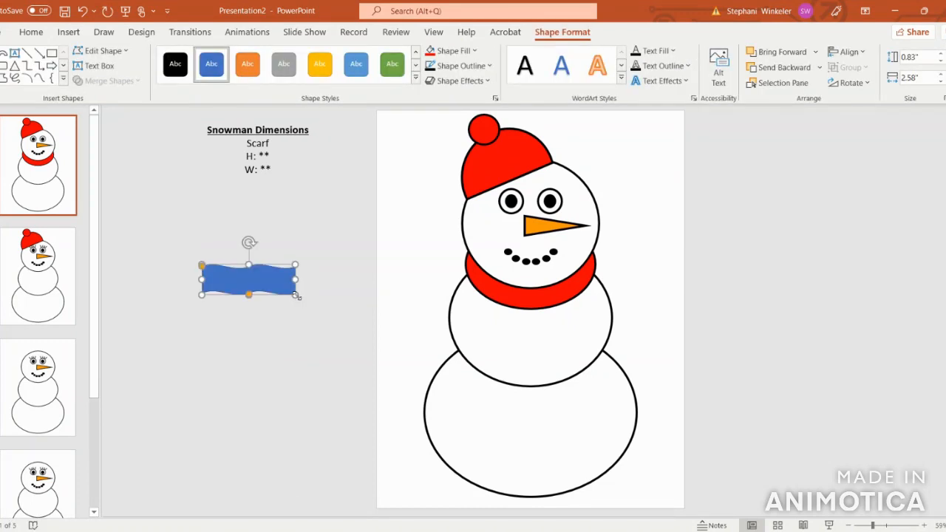
Copy the red fill and black outline of the neck scarf onto the blue double wave shape.
left_click(522, 301)
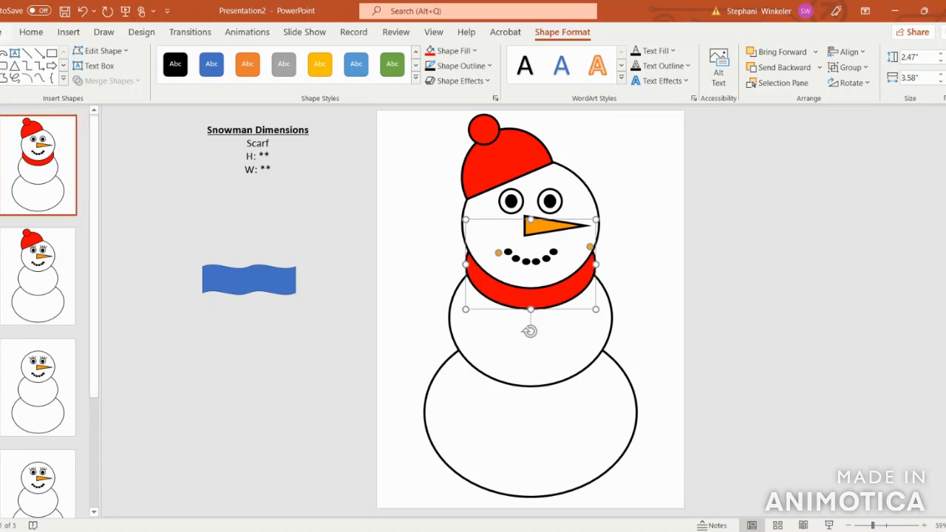
left_click(30, 34)
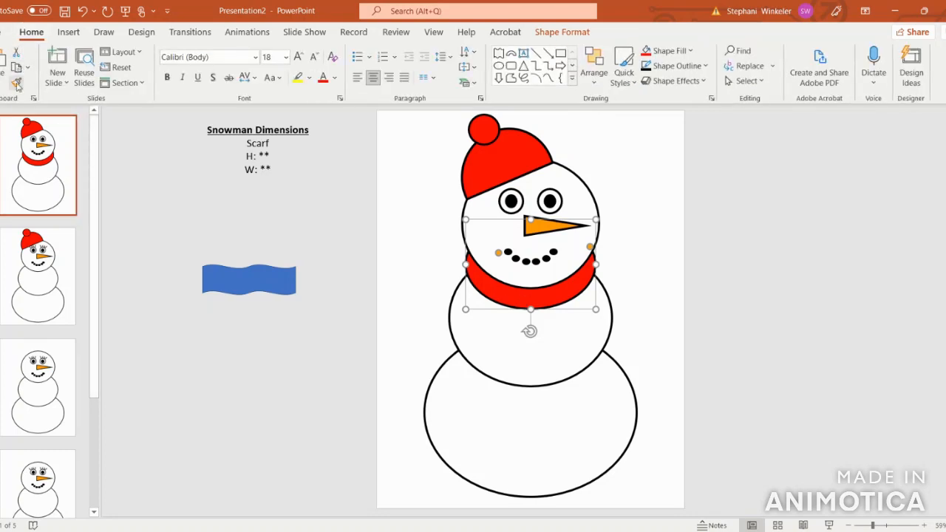
left_click(16, 84)
left_click(248, 279)
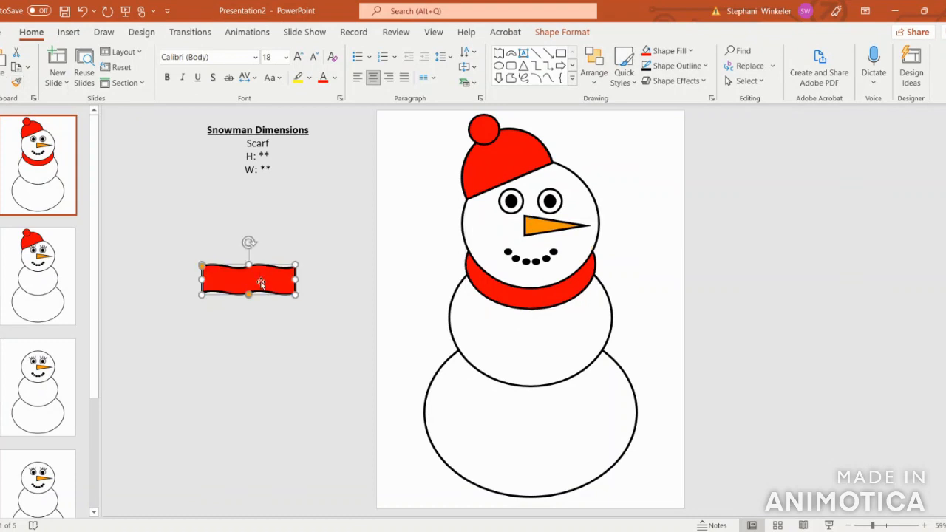
Attach the red wave to the left end of the neck scarf as a tail and shorten it to about 2.01" wide.
mouse_move(263, 278)
left_mouse_down()
mouse_move(389, 285)
mouse_move(432, 264)
mouse_move(422, 251)
left_mouse_up()
key("Escape")
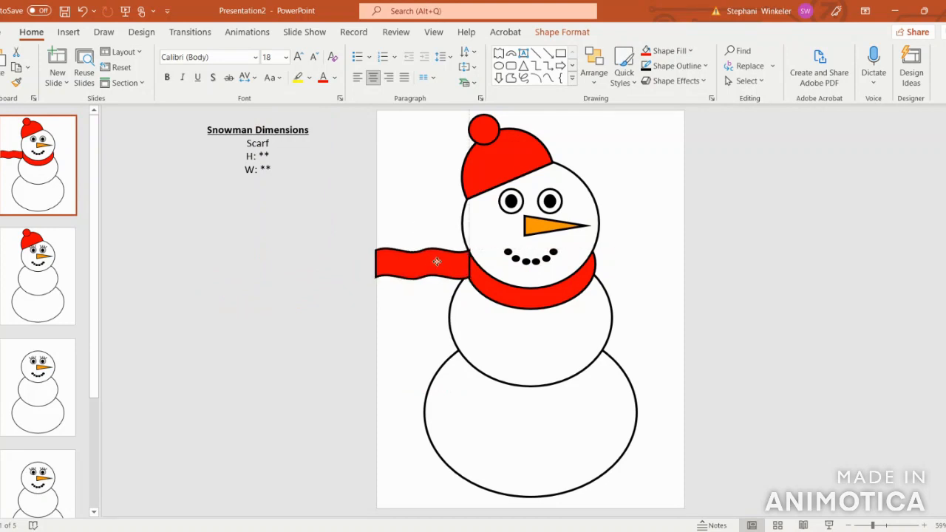
left_click_drag(436, 264, 436, 264)
left_click_drag(374, 264, 394, 263)
left_click(329, 287)
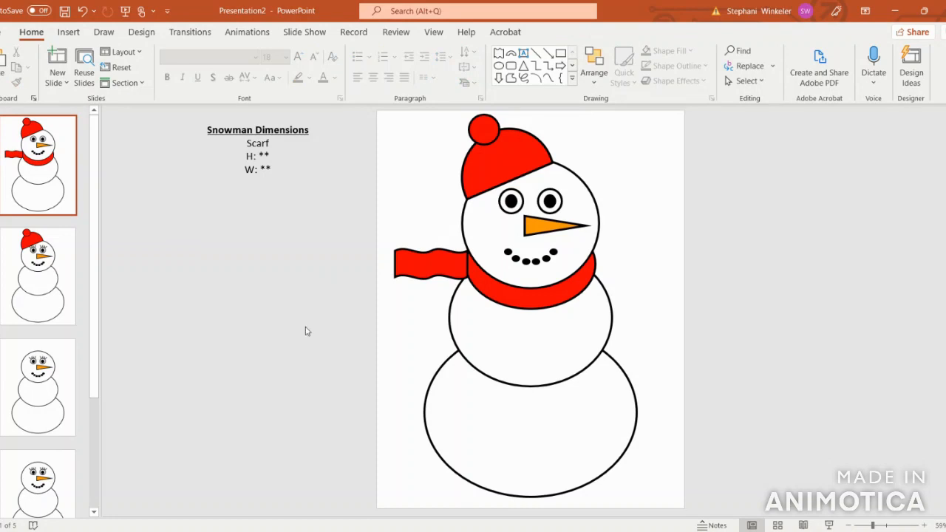
Group the wavy scarf tail with the neck scarf.
left_click(432, 264)
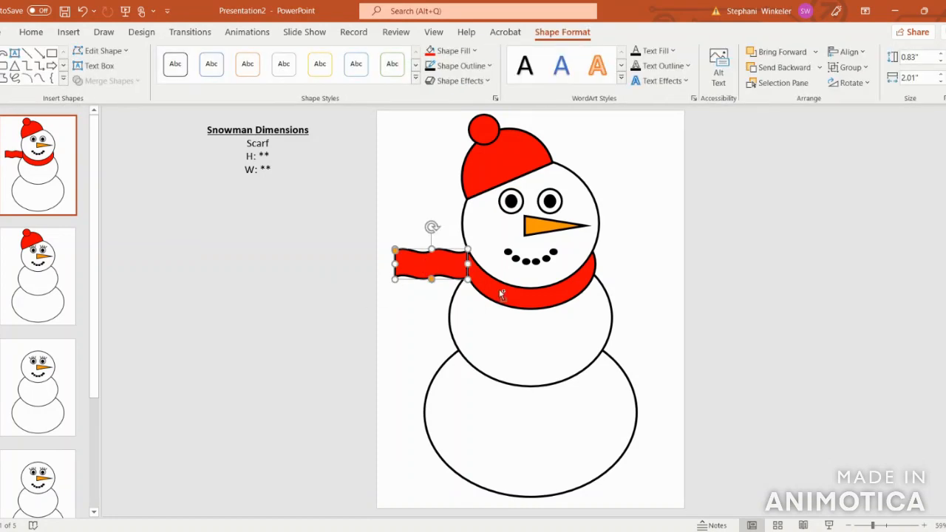
left_click(501, 295, "shift")
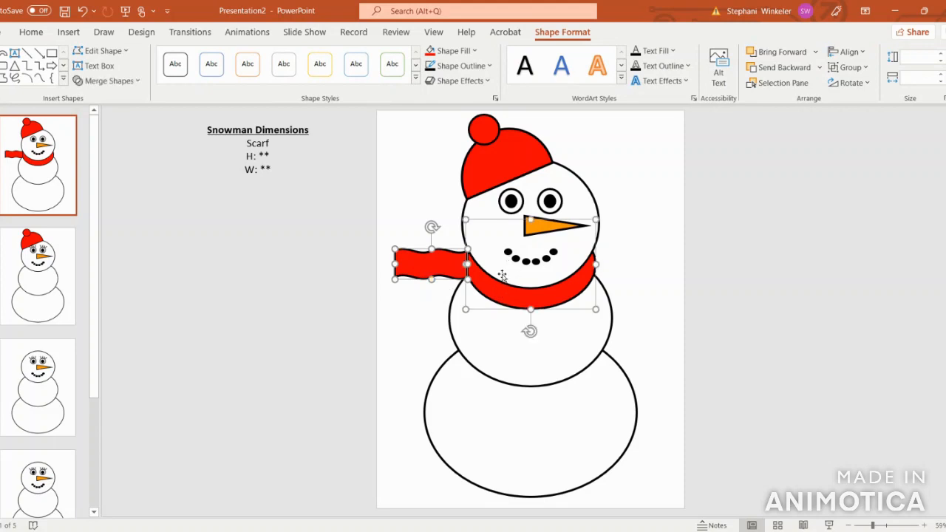
left_click(850, 67)
left_click(855, 84)
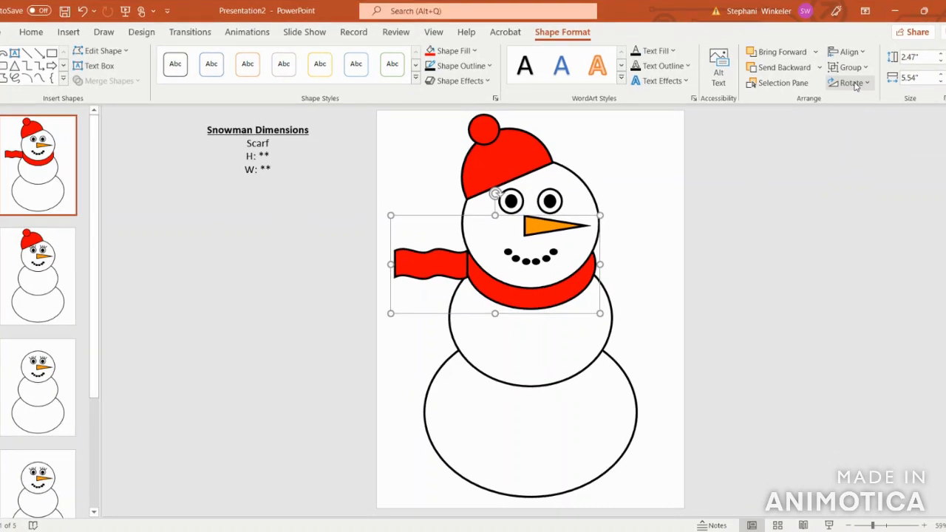
Paste a copy of the grouped scarf onto the second slide's snowman and send it backward behind the head and face.
left_click(51, 302)
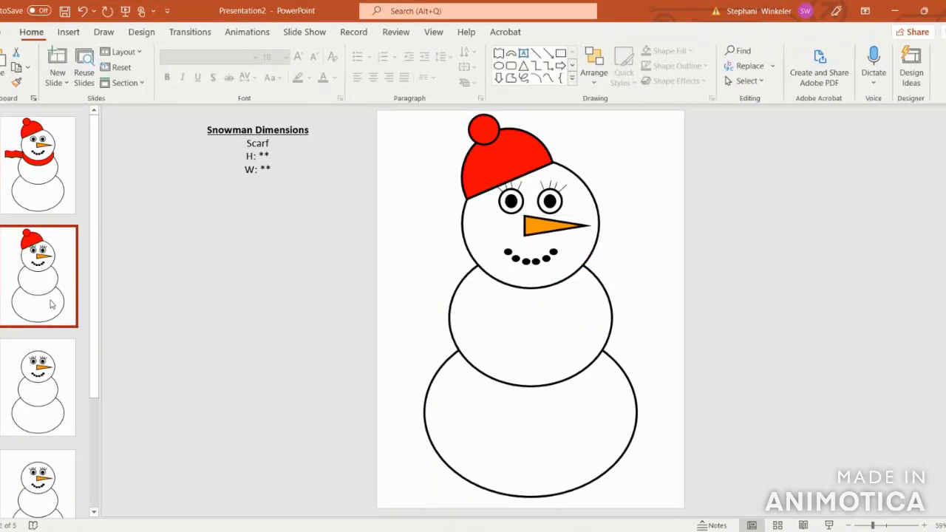
key("ctrl+v")
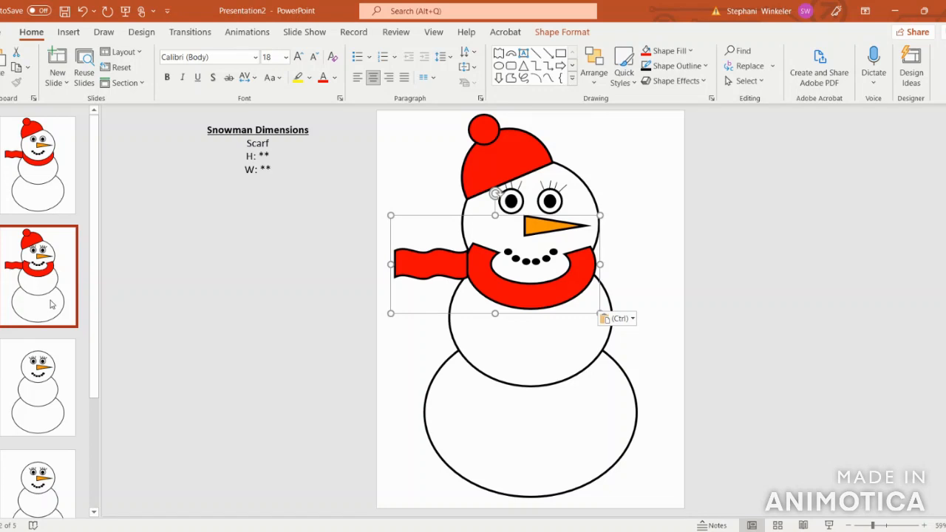
left_click(546, 36)
left_click(781, 68)
left_click(781, 69)
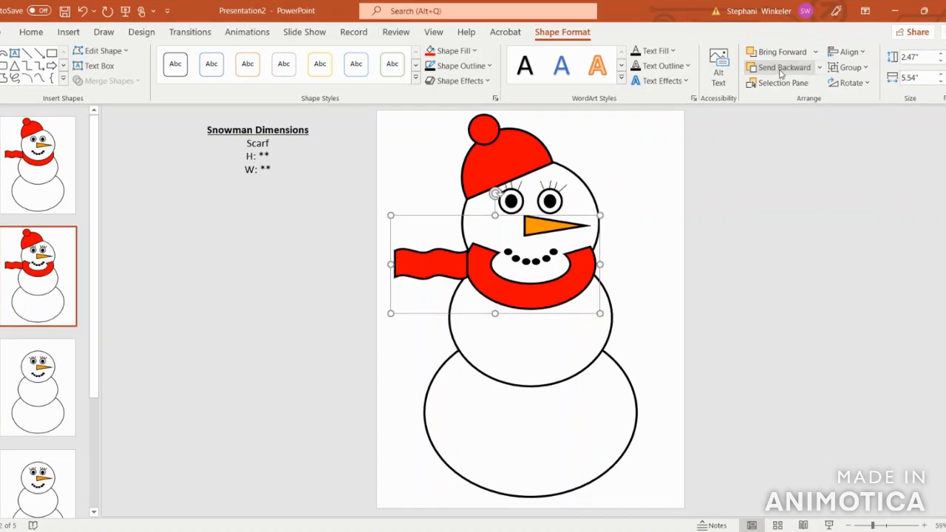
left_click(842, 287)
Draw an oval about 1.08" high and 1.25" wide below the button dimensions beside the first slide and fill it black.
key("Page_Up")
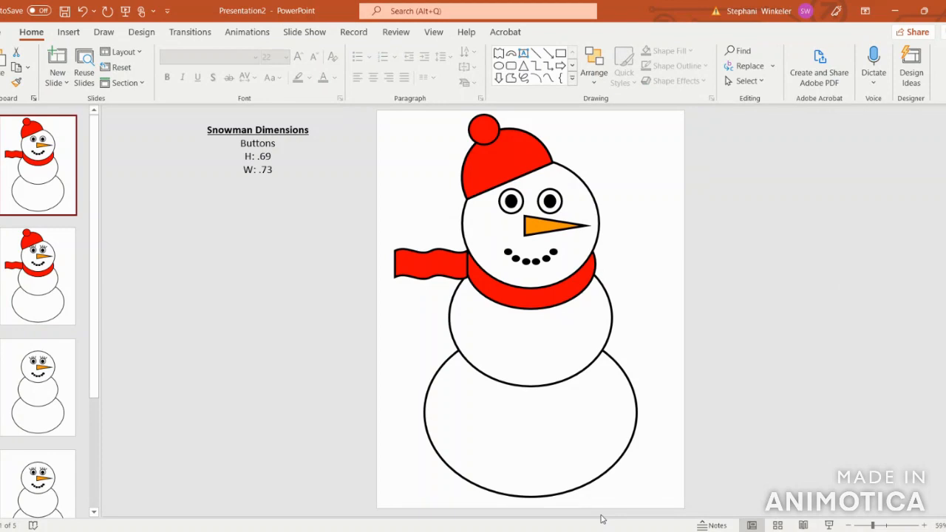
left_click(68, 32)
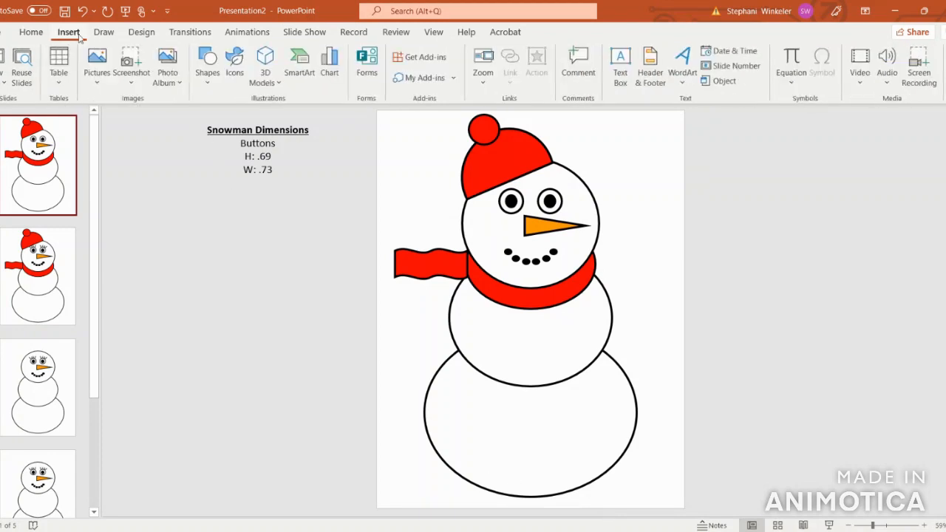
left_click(211, 68)
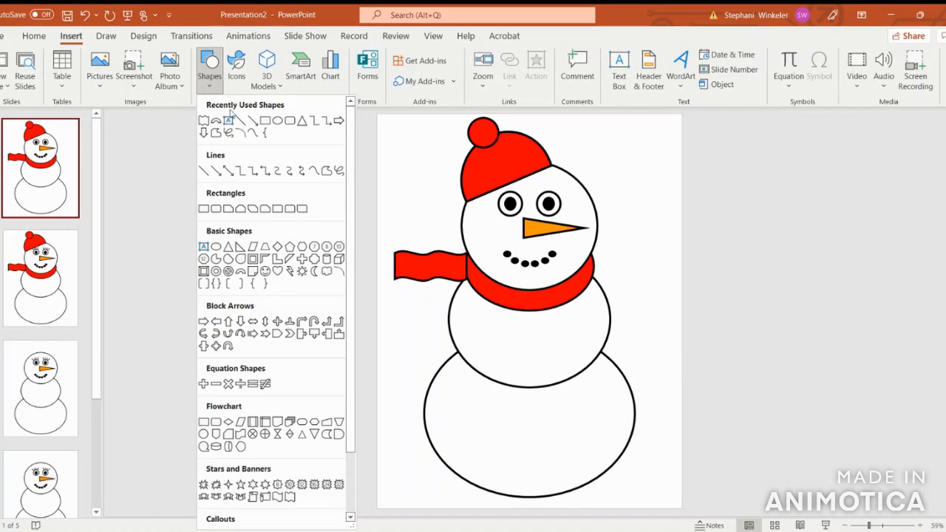
left_click(277, 121)
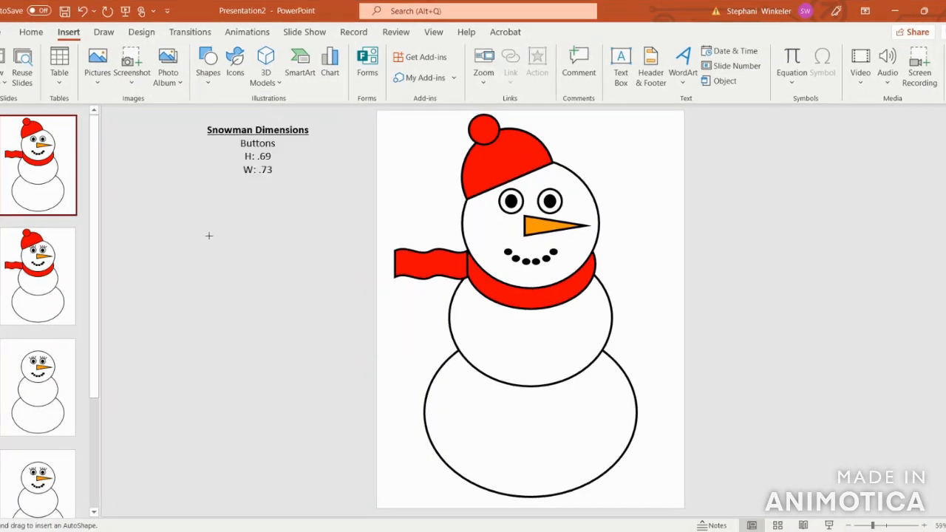
left_click_drag(201, 224, 248, 264)
left_click(449, 52)
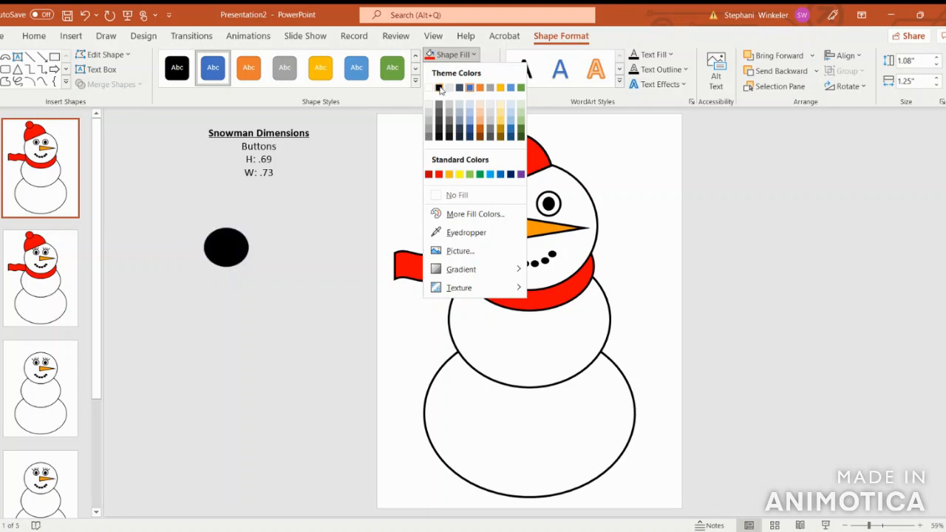
left_click(439, 88)
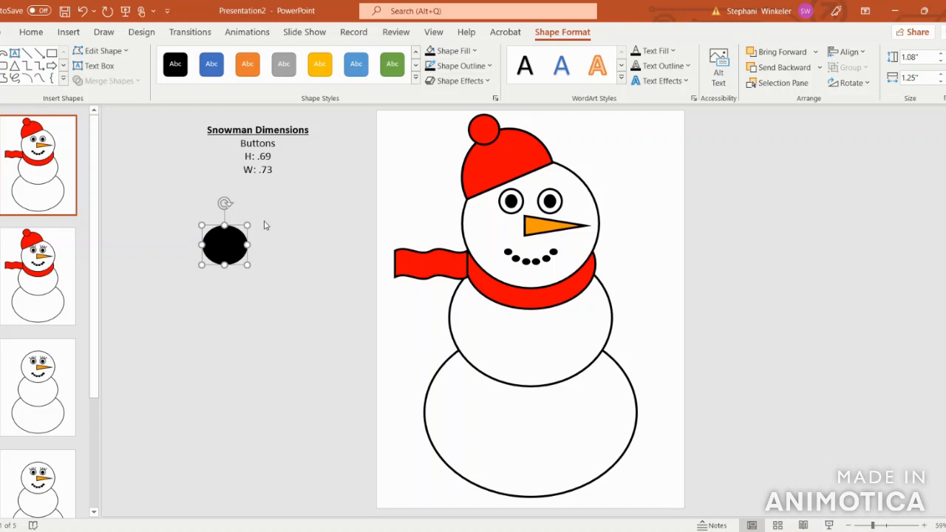
Set the black oval's height to 0.69" and its width to 0.73".
left_click(925, 57)
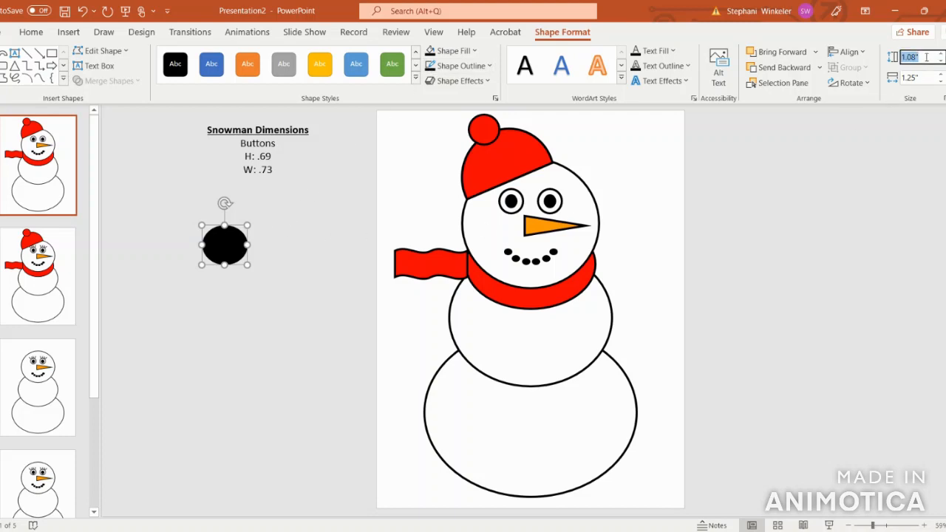
key("BackSpace")
left_click(923, 73)
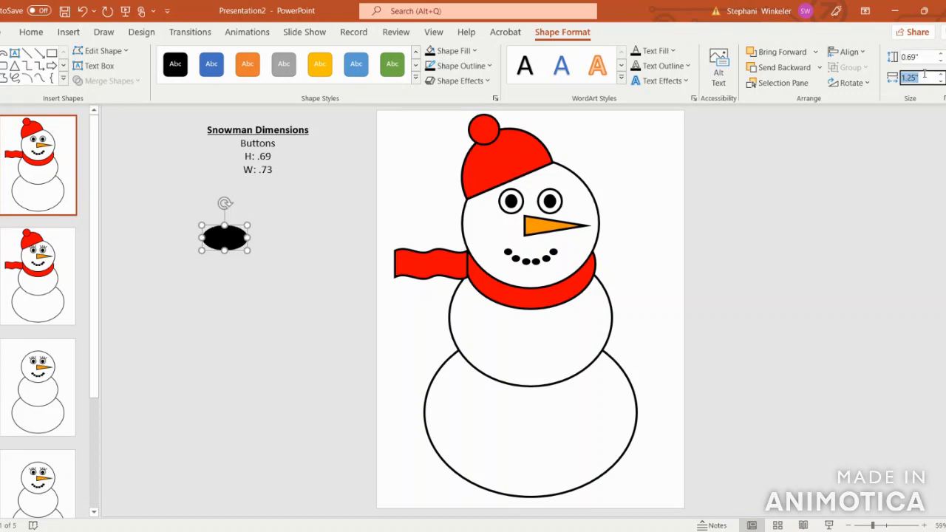
key("BackSpace")
type(".73")
key("Return")
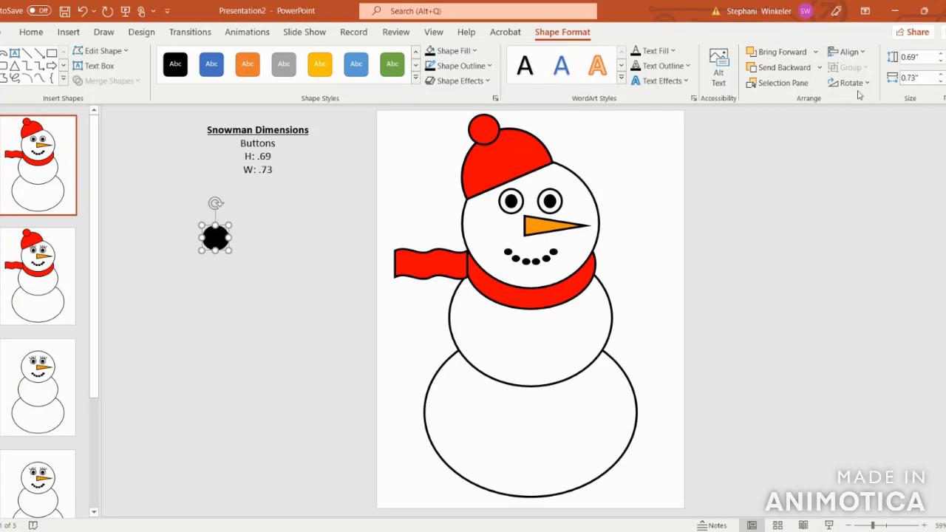
Place the black button on the snowman's middle body circle and center it horizontally on the slide.
left_click_drag(221, 242, 538, 330)
left_click(847, 52)
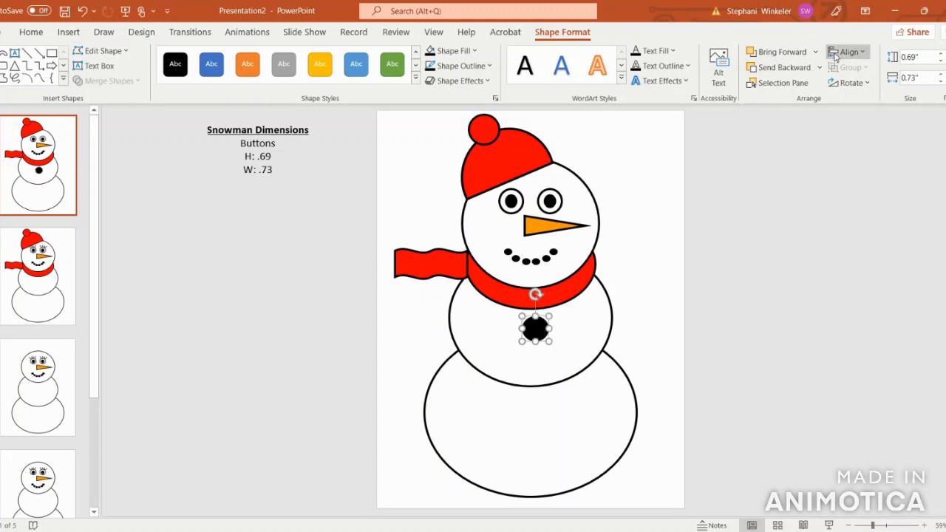
left_click(865, 92)
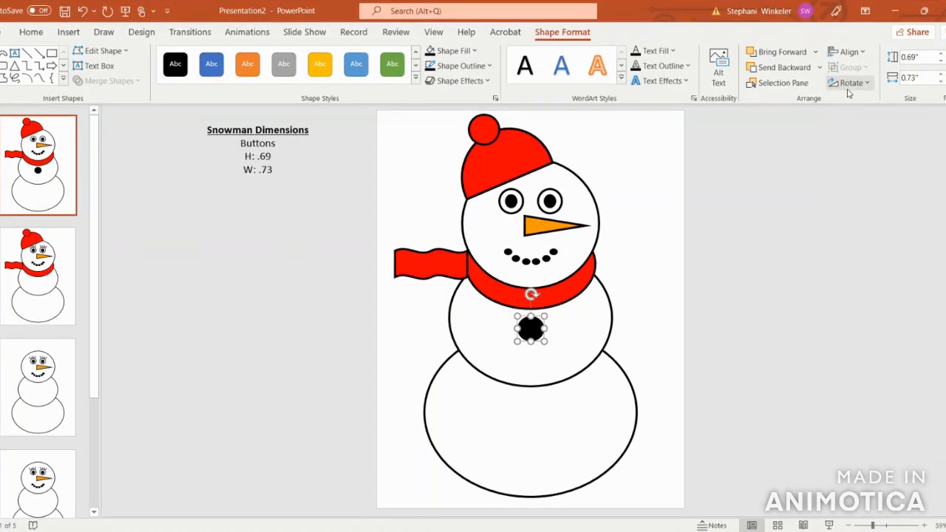
Duplicate the black button, place the copy directly below the first one and center it horizontally on the slide.
key("ctrl+v")
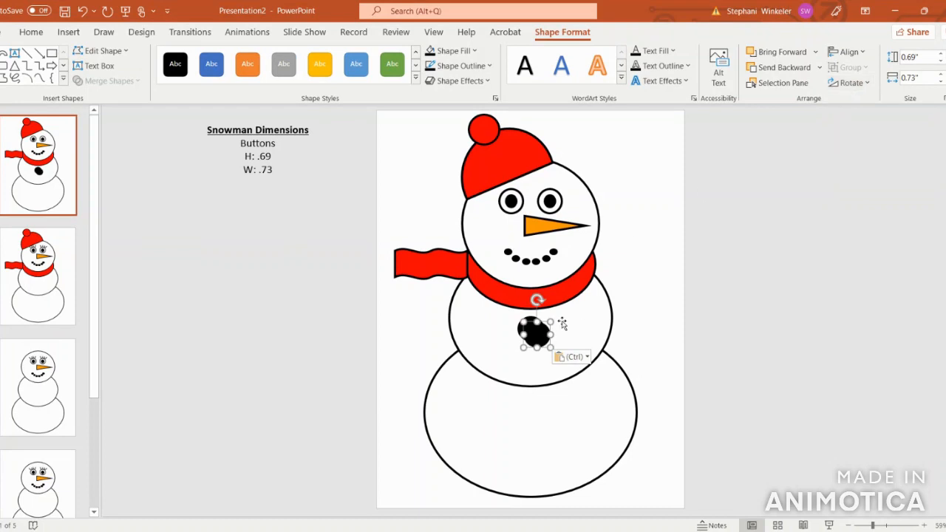
left_click_drag(536, 334, 538, 368)
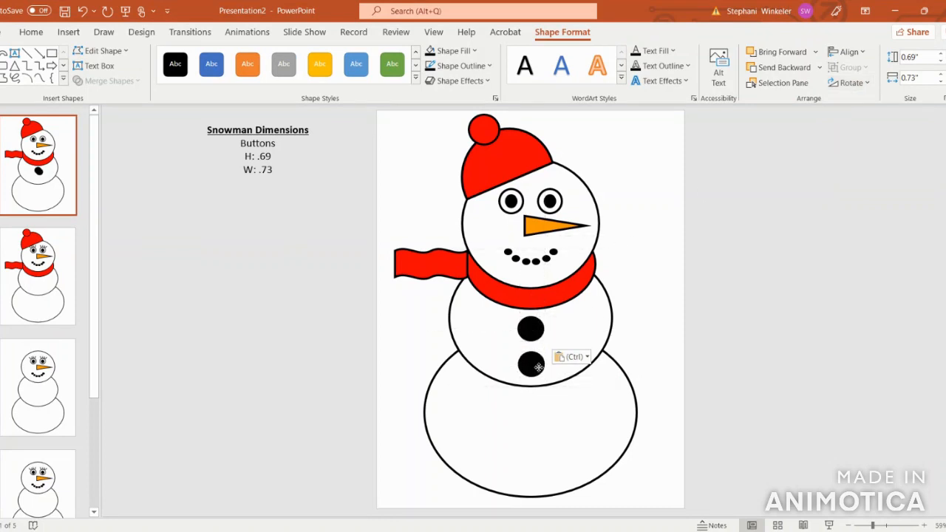
left_click(846, 52)
left_click(856, 90)
left_click(809, 244)
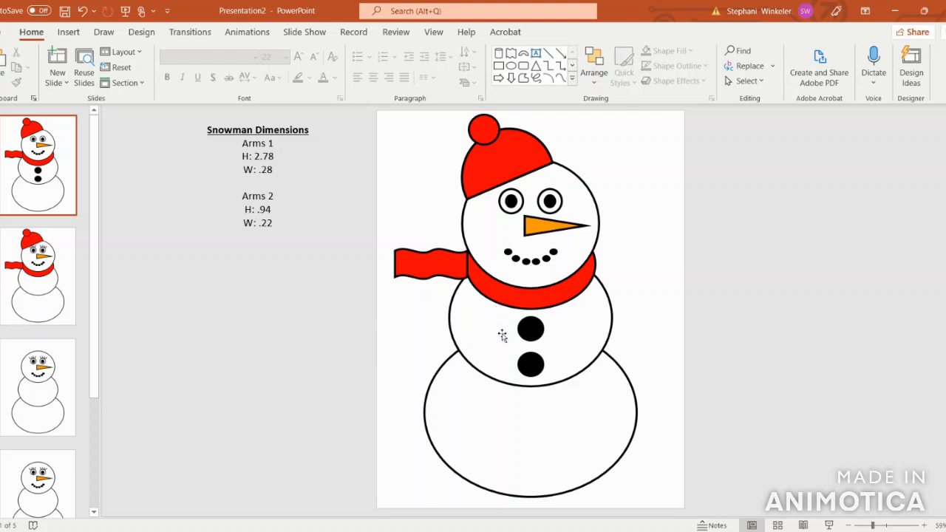
Copy both black buttons from the first slide onto the second slide's snowman.
left_click(532, 331)
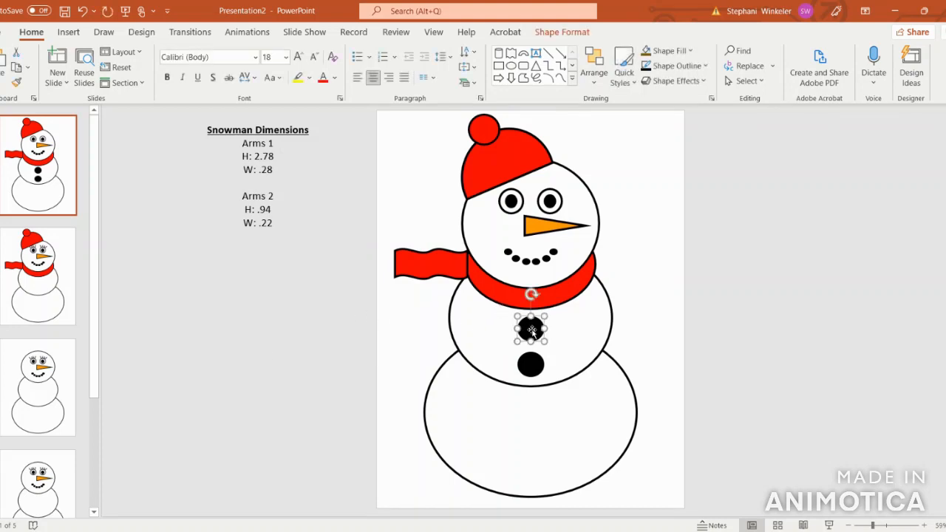
left_click(530, 363, "shift")
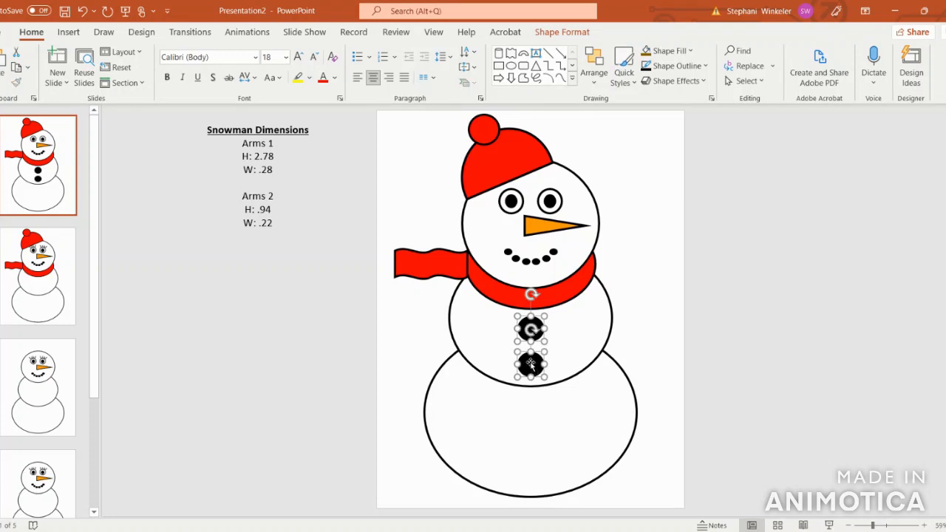
left_click(42, 314)
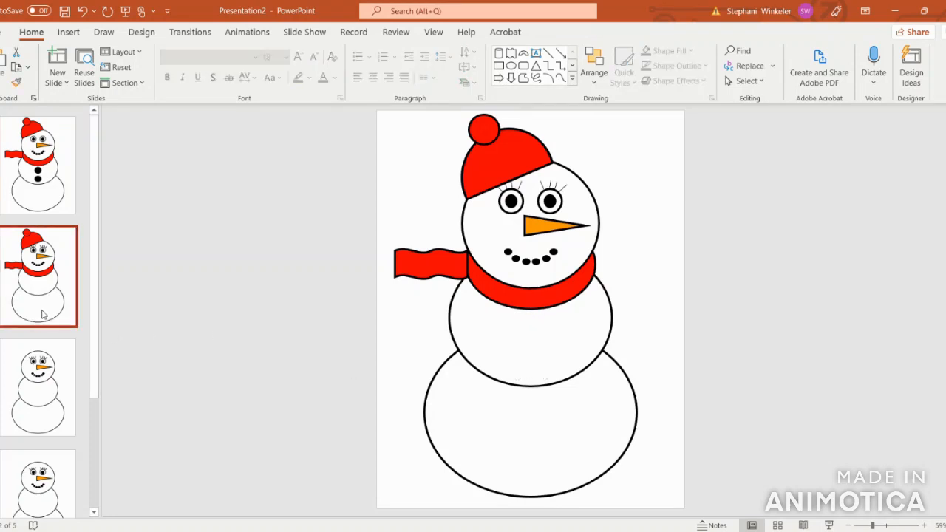
key("ctrl+v")
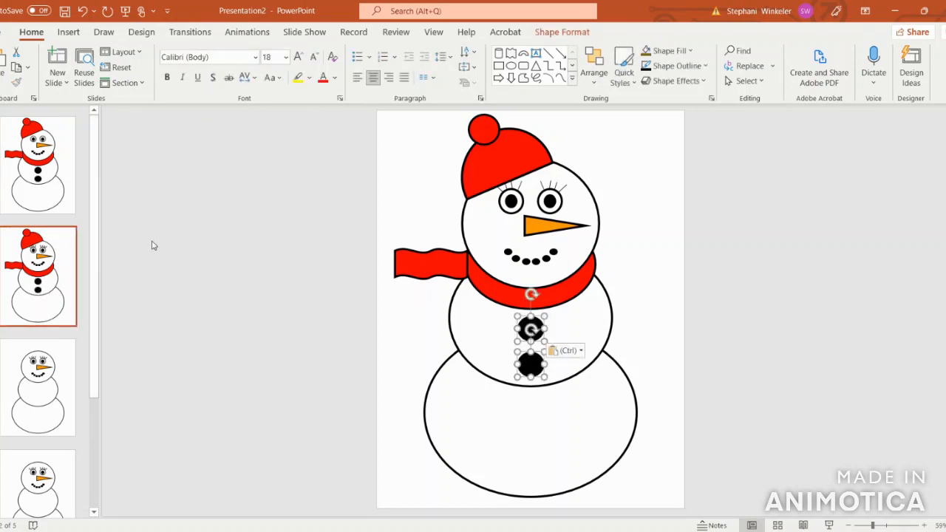
left_click(239, 273)
Draw a narrow cylinder about 4.08" high and 0.25" wide beside the first slide and fill it with Gold, Accent 4, Darker 50%.
left_click(49, 191)
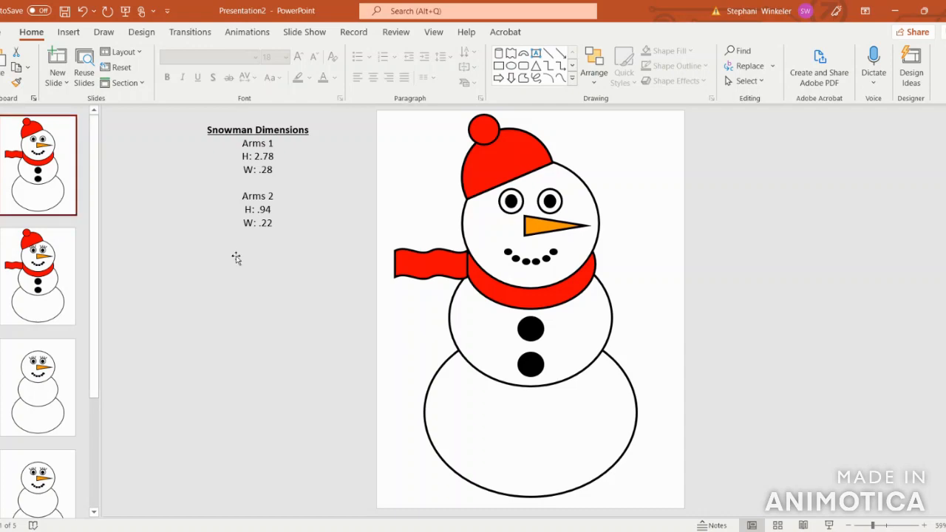
left_click(73, 34)
left_click(204, 65)
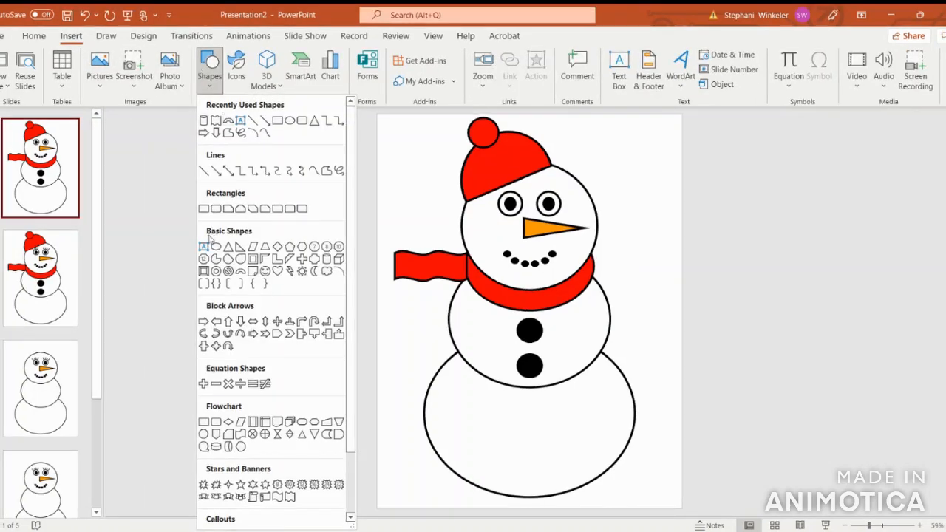
left_click(326, 270)
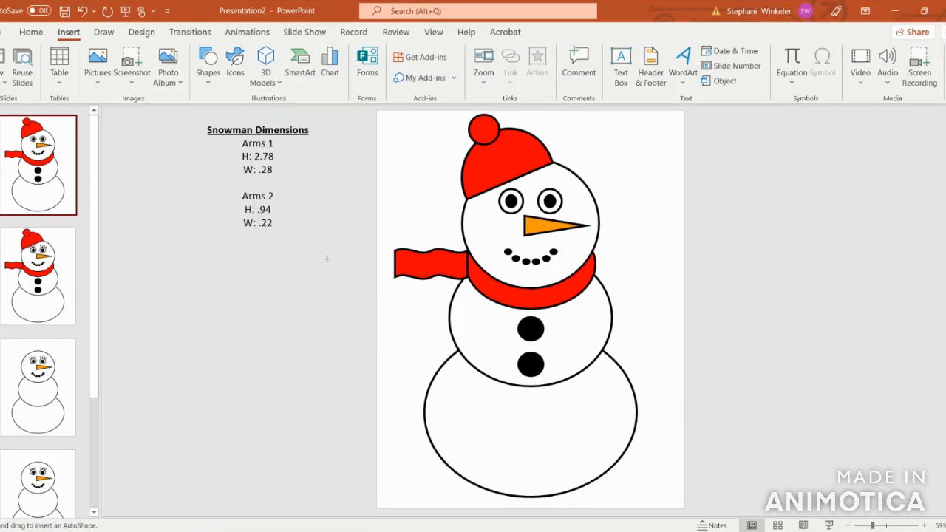
left_click_drag(182, 251, 194, 397)
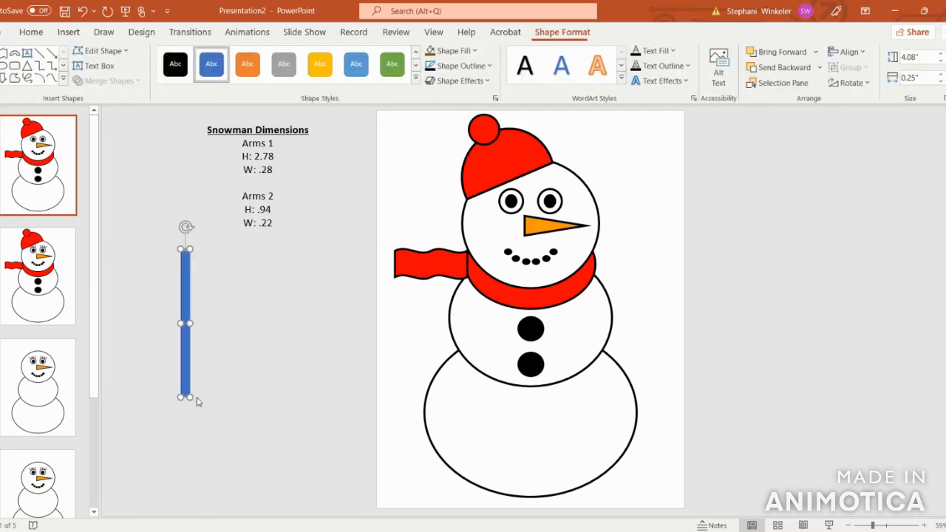
left_click(453, 52)
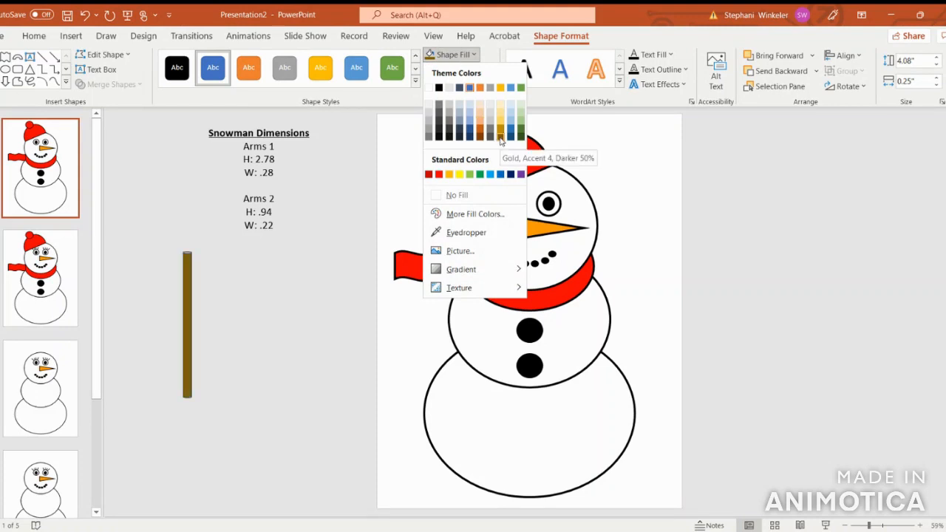
left_click(501, 140)
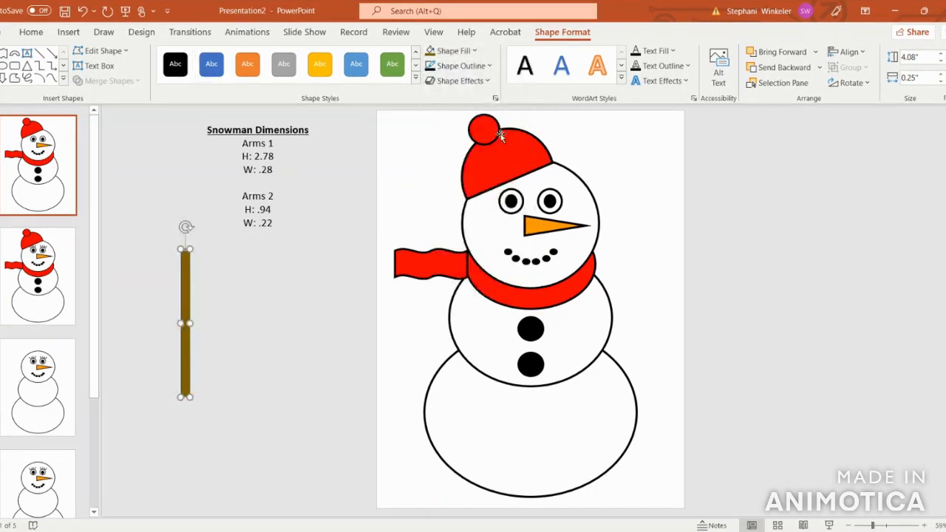
Remove the outline from the brown cylinder beside the first slide.
left_click(464, 70)
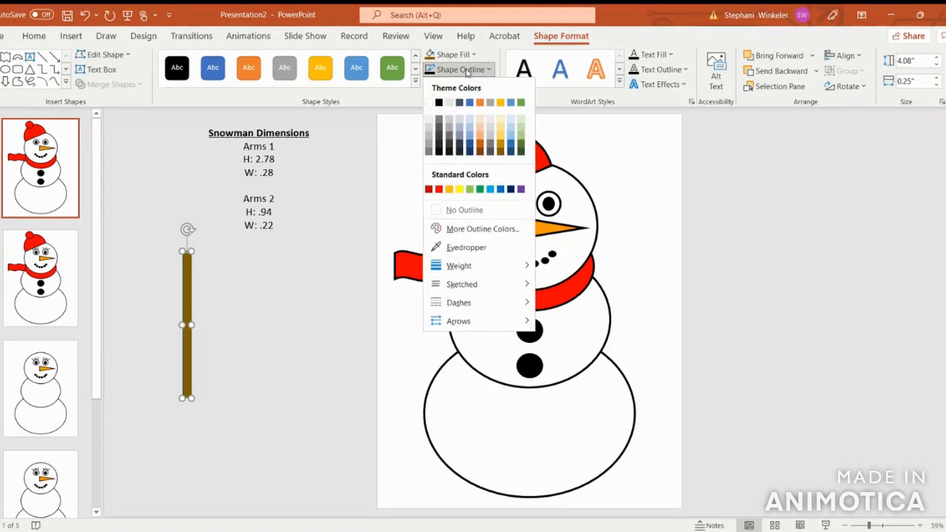
left_click(459, 210)
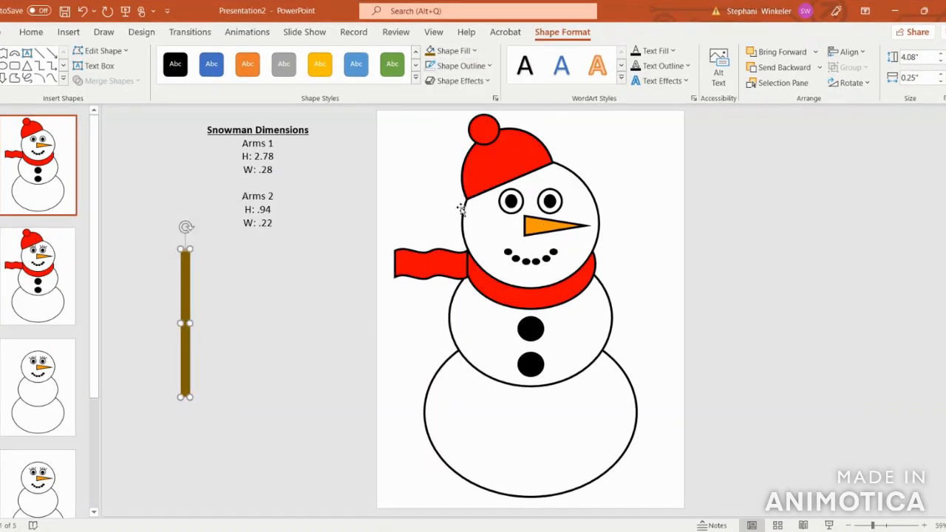
left_click(459, 66)
left_click(452, 210)
left_click(280, 345)
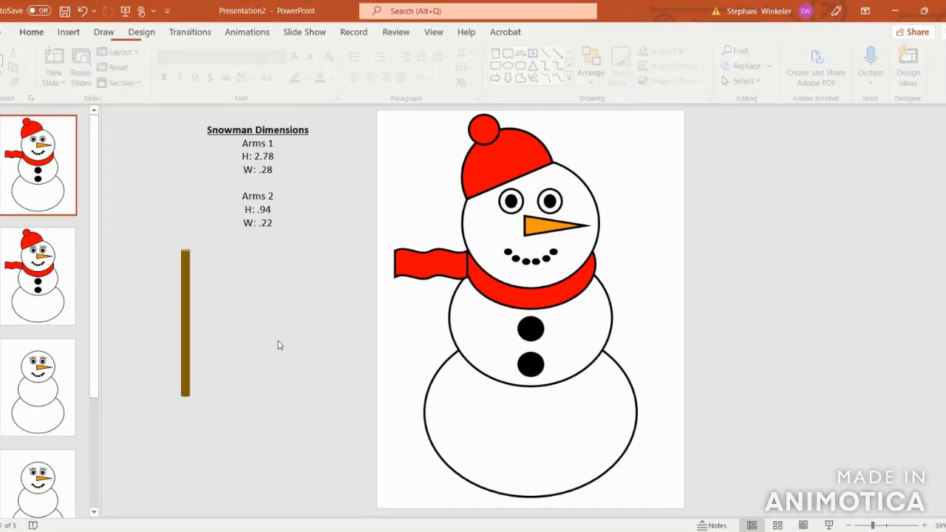
Set the brown cylinder's height to 2.78" and its width to 0.28".
left_click(184, 277)
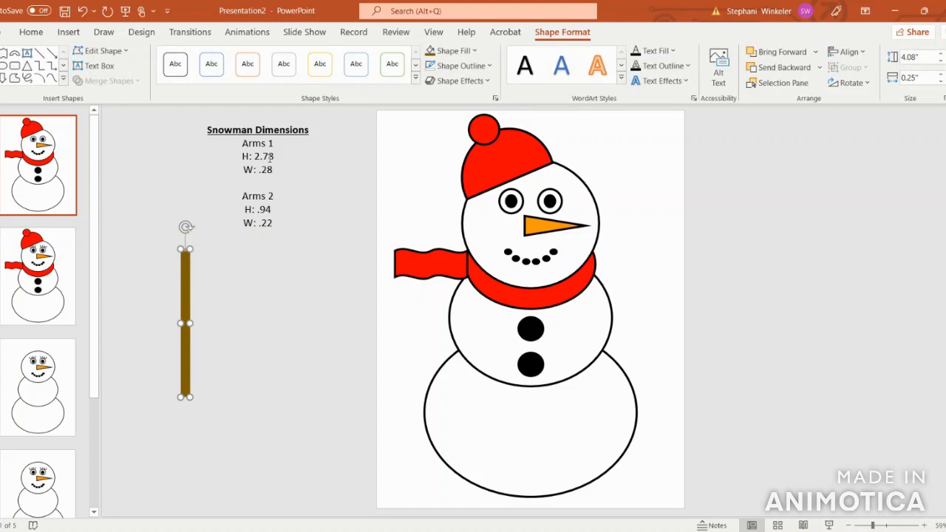
left_click(924, 59)
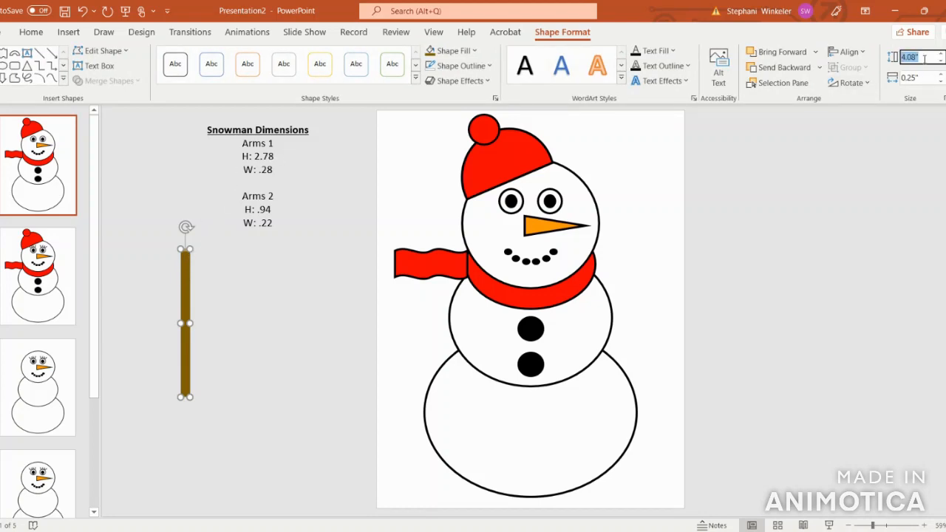
type("2.78")
left_click(929, 78)
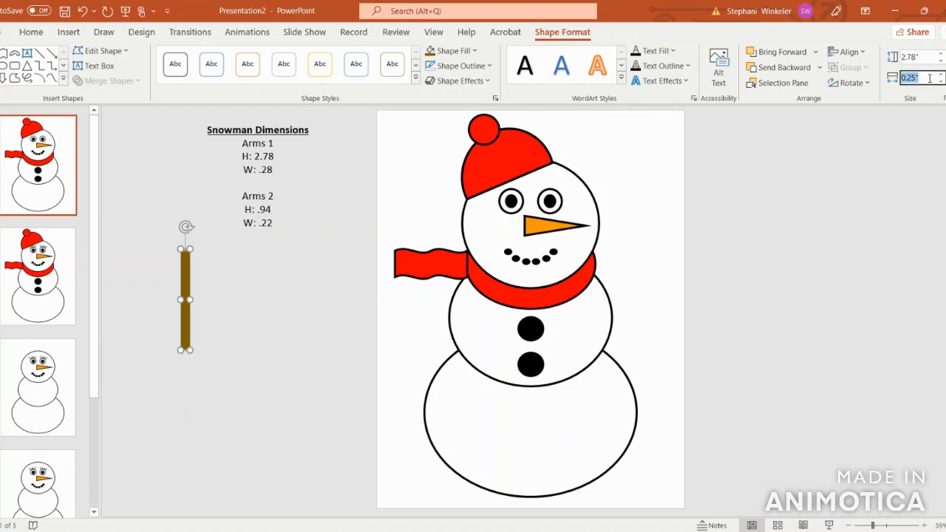
type(".28")
key("Return")
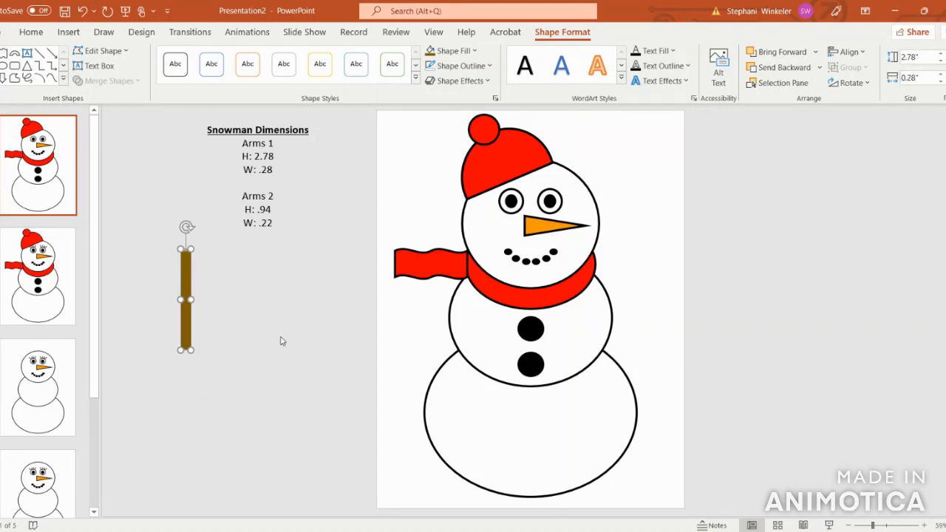
Duplicate the brown cylinder beside the original and set the copy's height to 0.94" and width to 0.22".
key("ctrl+c")
key("ctrl+v")
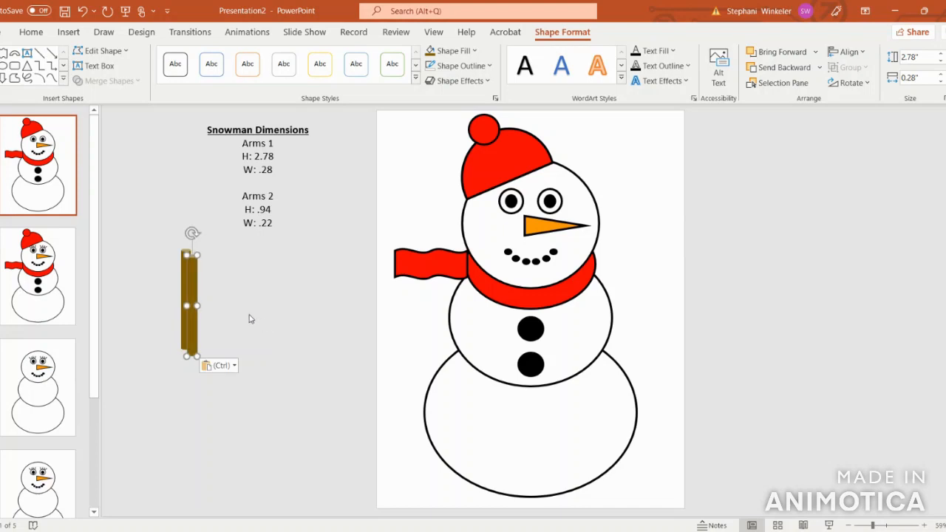
left_click_drag(196, 277, 245, 270)
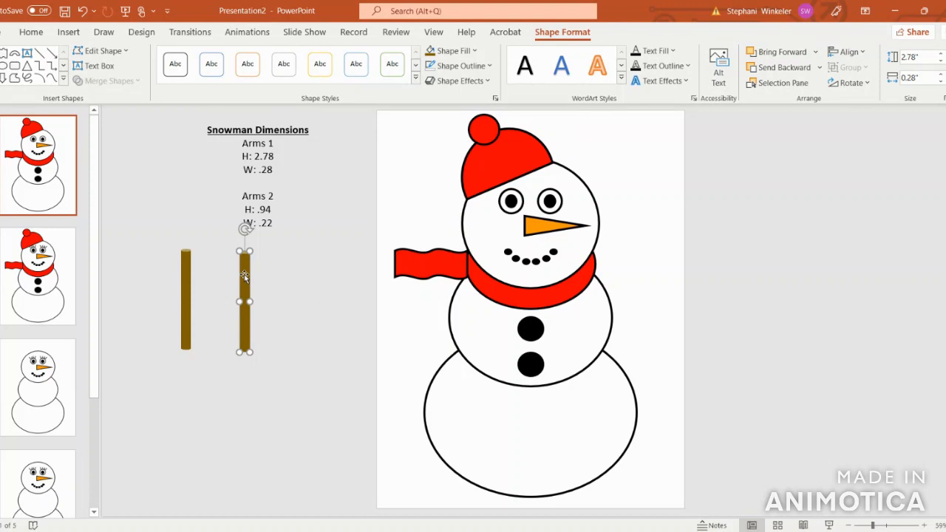
left_click(926, 57)
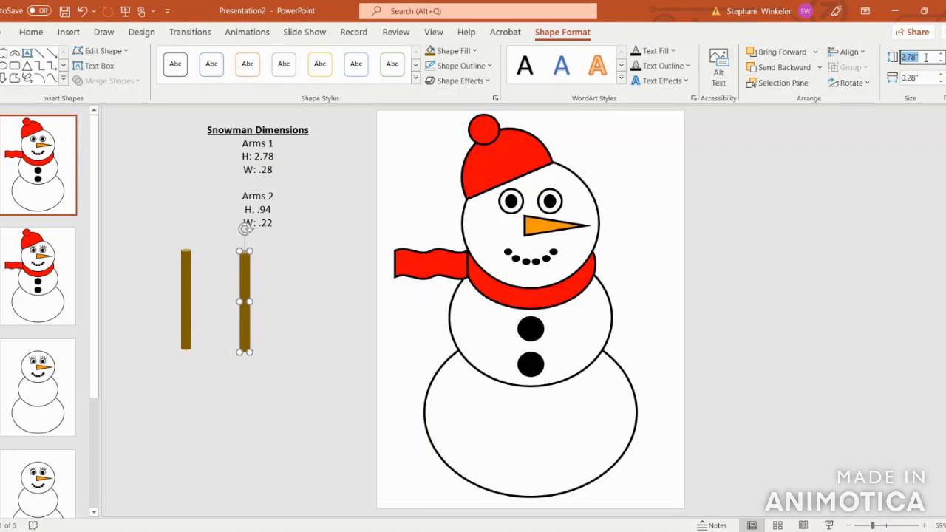
key("BackSpace")
left_click(930, 77)
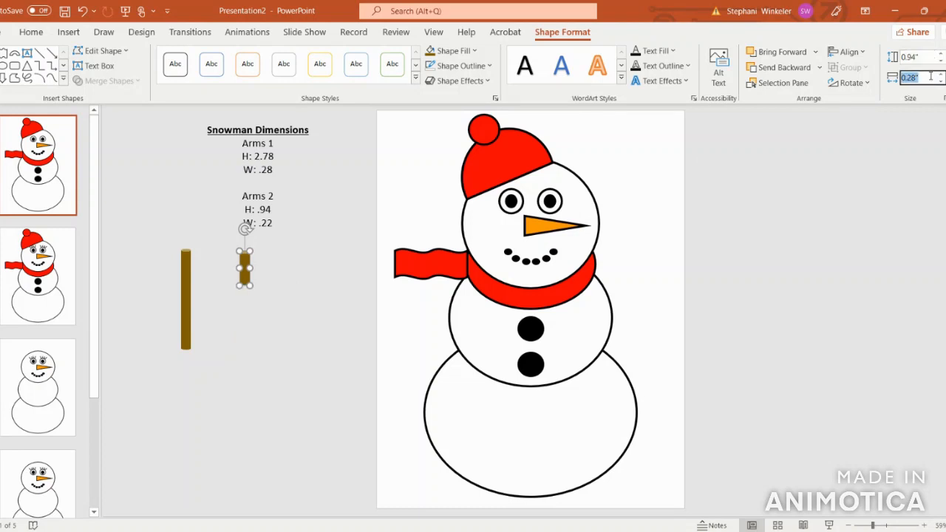
type(".22")
key("Return")
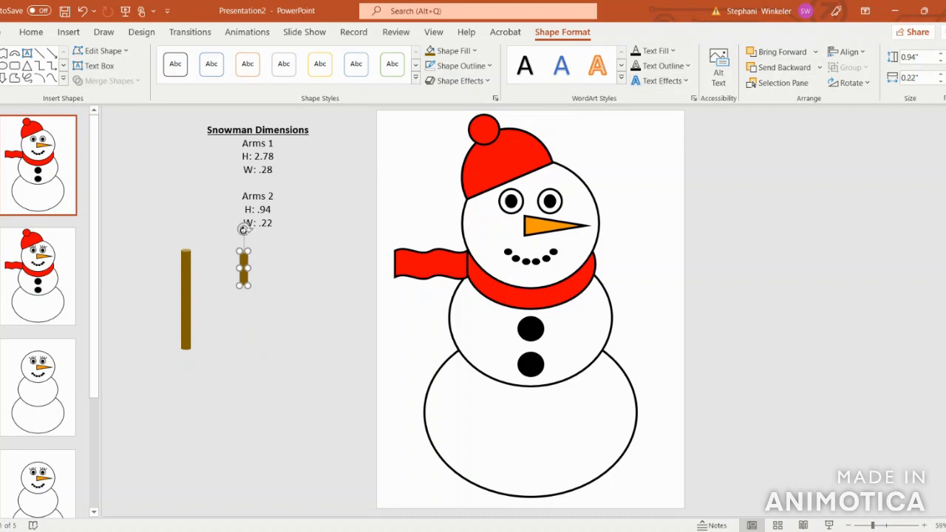
Tilt the short cylinder against the long one's upper end and place a horizontally flipped copy on the opposite side to form a Y-shaped branch.
left_click_drag(243, 229, 169, 248)
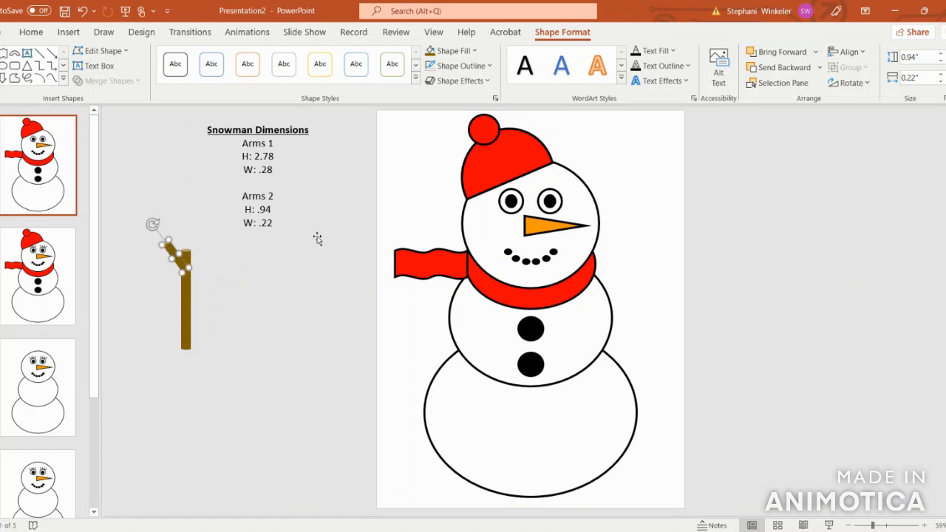
key("ctrl+v")
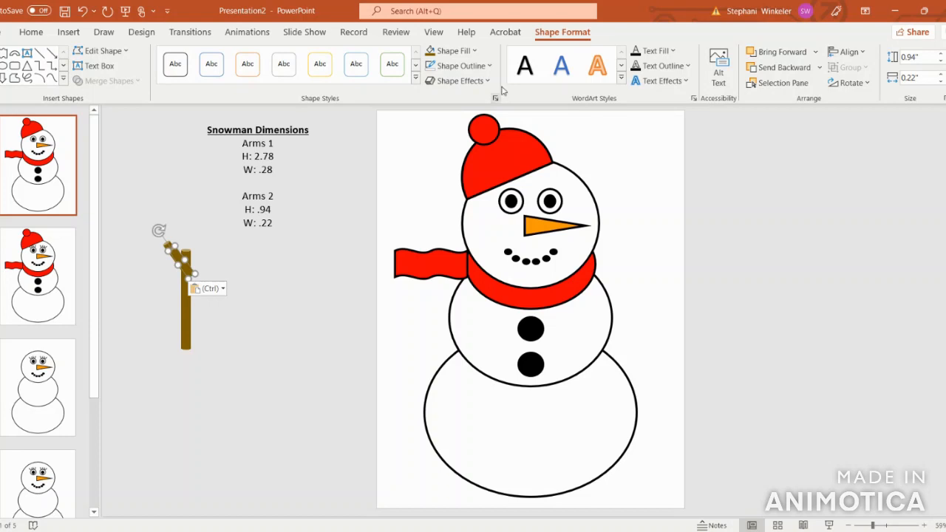
left_click(849, 83)
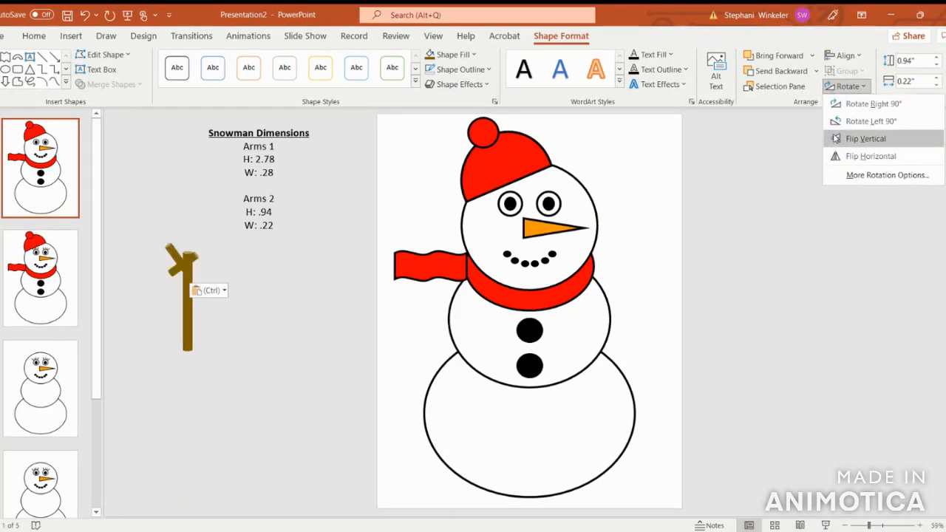
left_click(865, 156)
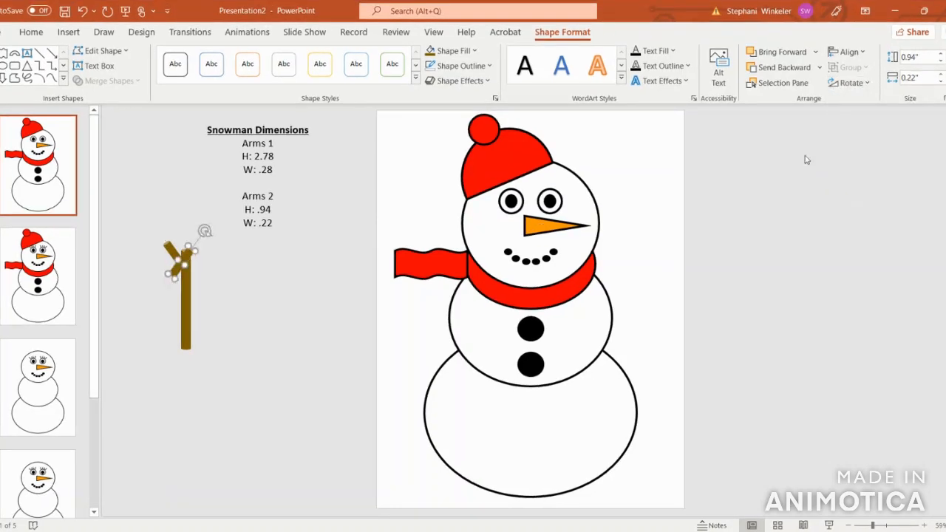
left_click_drag(187, 256, 202, 254)
key("Left")
left_click_drag(201, 253, 204, 251)
left_click(248, 290)
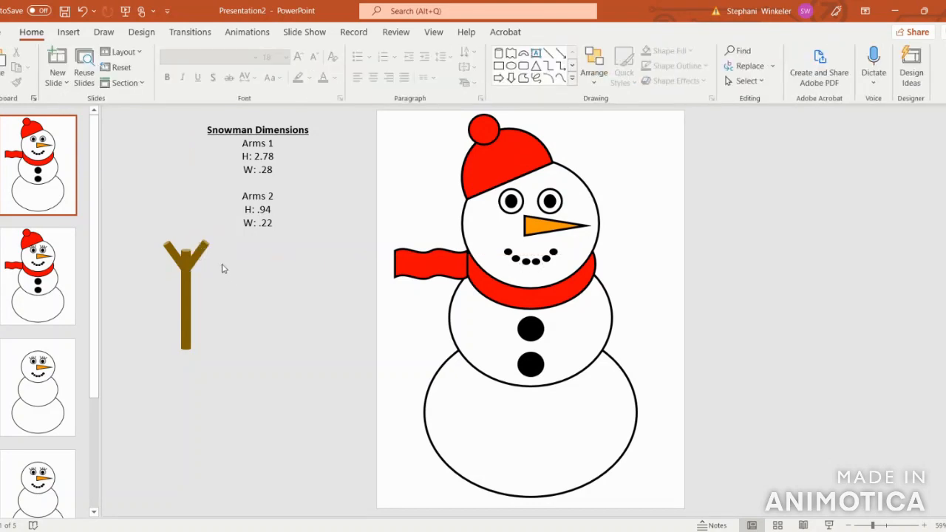
Lower the two short twigs slightly on the long cylinder and group all three pieces into one arm.
left_click(201, 252)
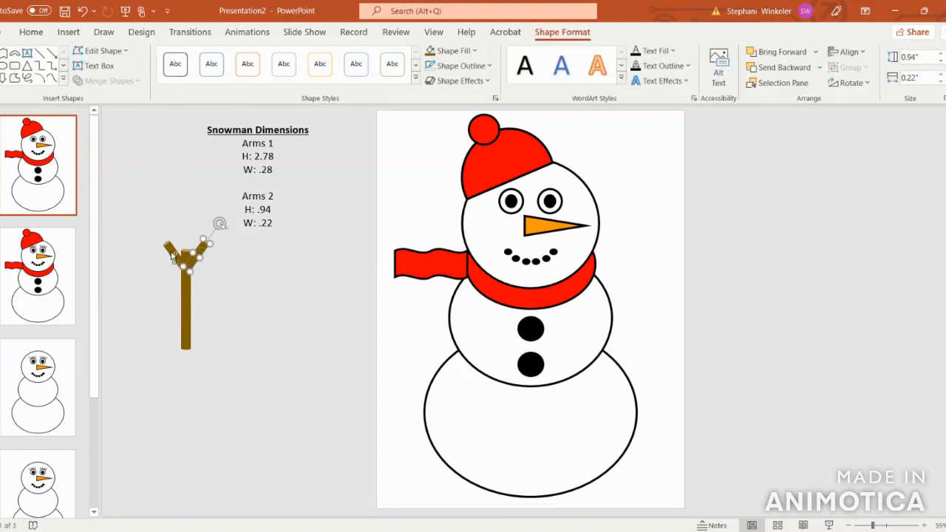
left_click(176, 252, "shift")
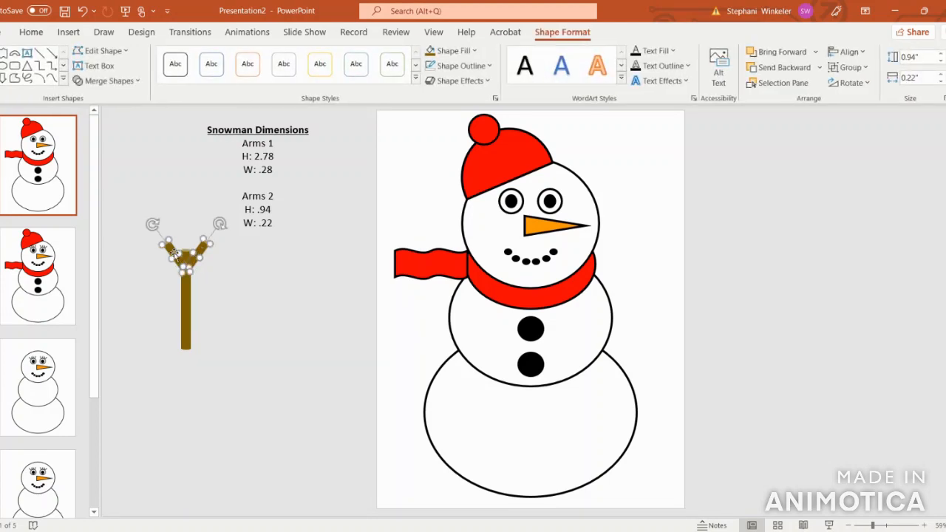
left_click_drag(205, 251, 206, 255)
left_click(190, 329, "shift")
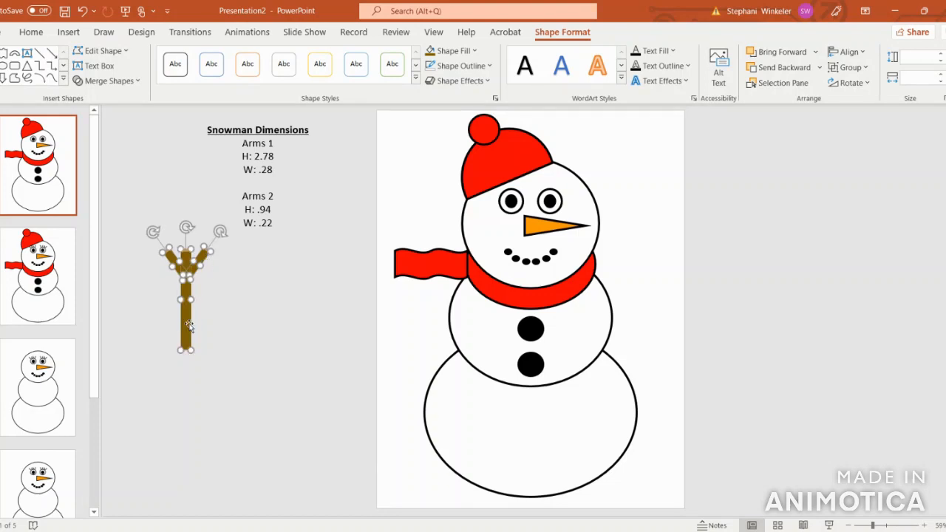
left_click(857, 67)
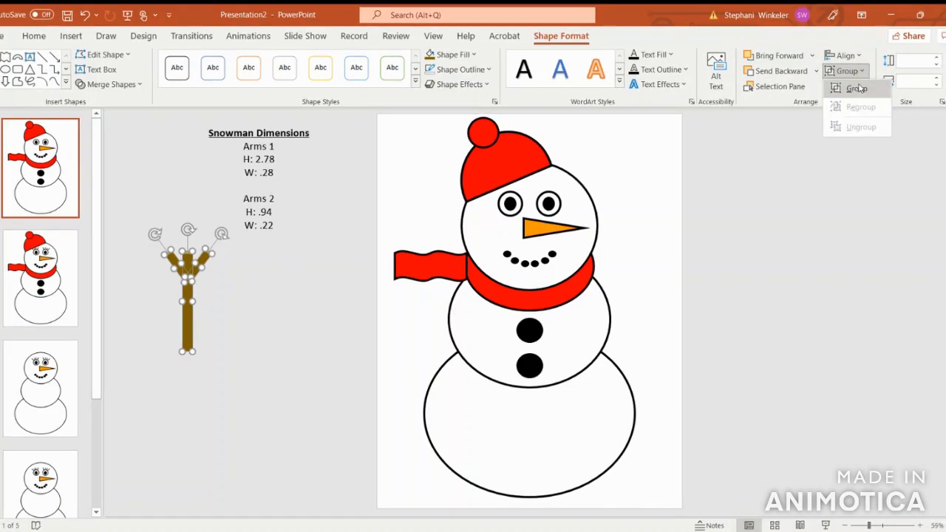
left_click(857, 88)
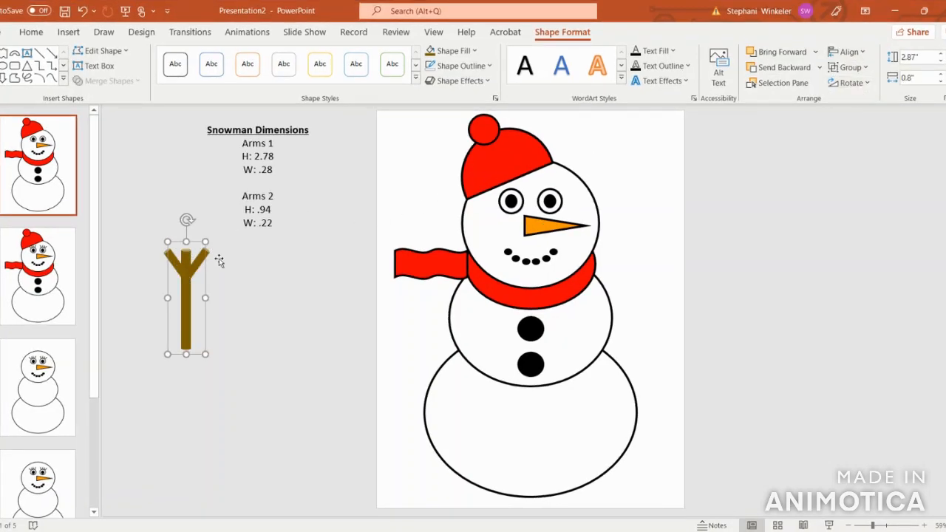
Duplicate the arm, angle the copy up and outward at the right side of the snowman's middle circle, and send it behind the body.
key("ctrl+c")
key("ctrl+v")
left_click_drag(190, 285, 609, 282)
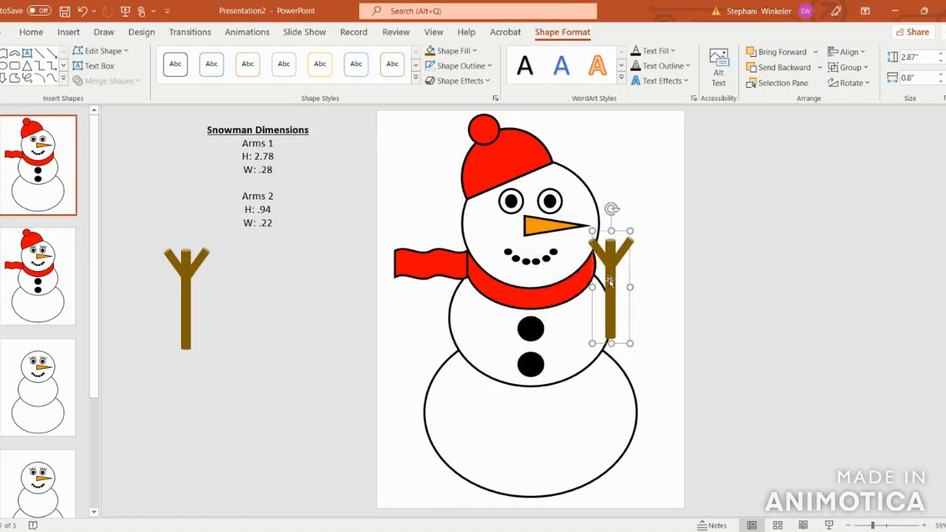
left_click_drag(611, 209, 719, 228)
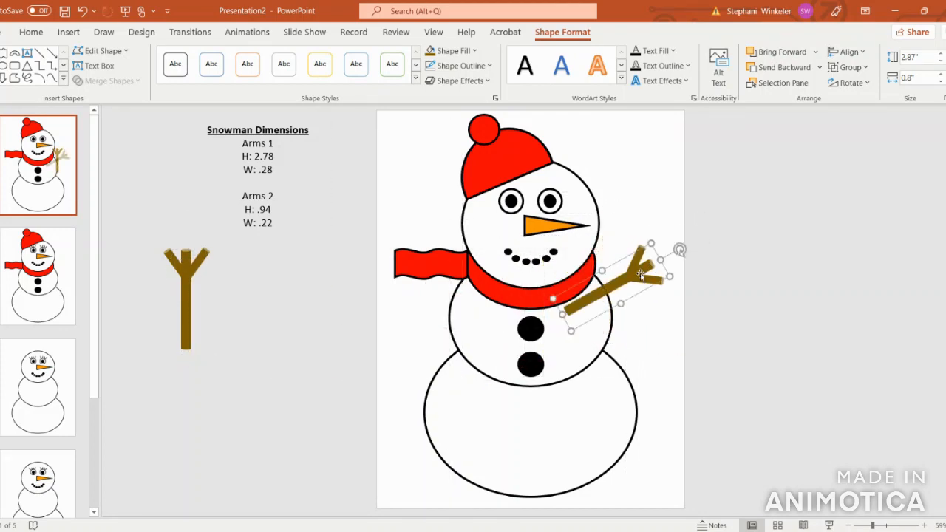
left_click_drag(630, 278, 648, 276)
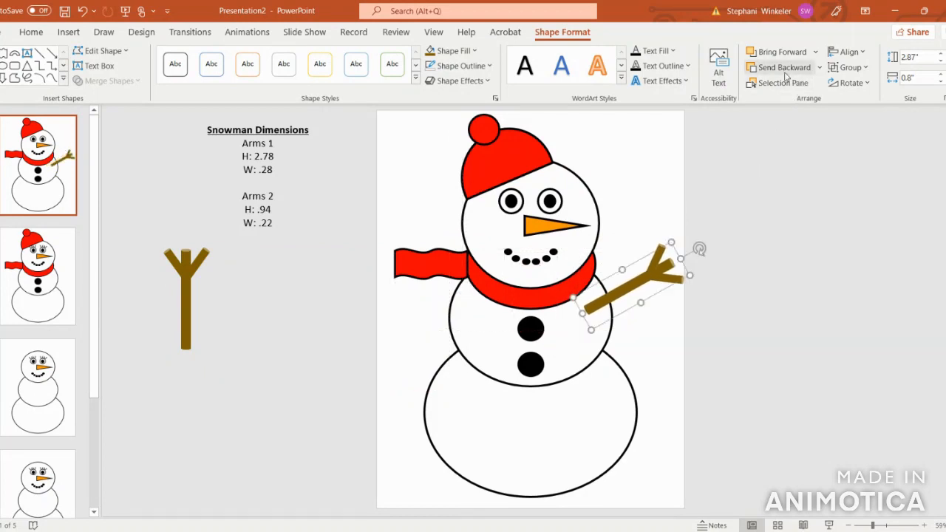
left_click(784, 68)
left_click(783, 68)
left_click_drag(652, 278, 647, 274)
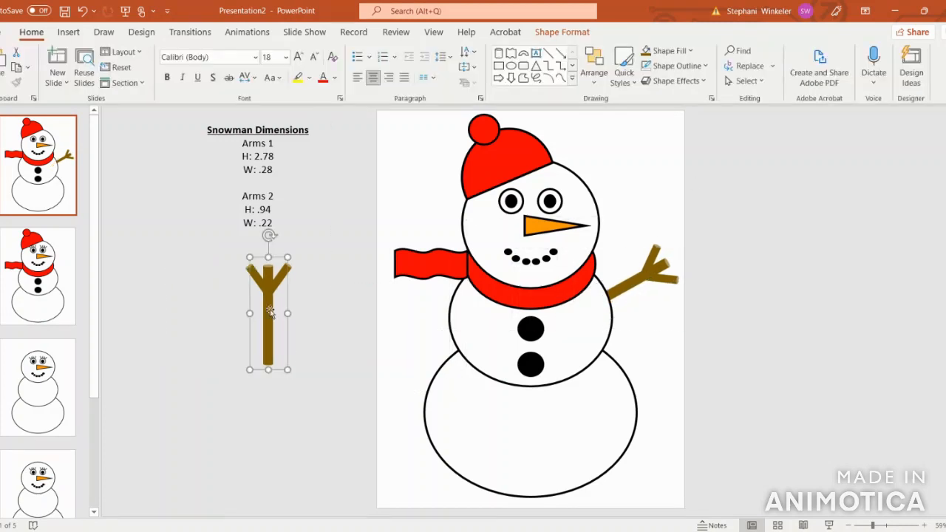
Move the remaining arm to the snowman's left side below the scarf tail, then tilt the tail upward and reattach it to the scarf.
left_click_drag(271, 313, 416, 342)
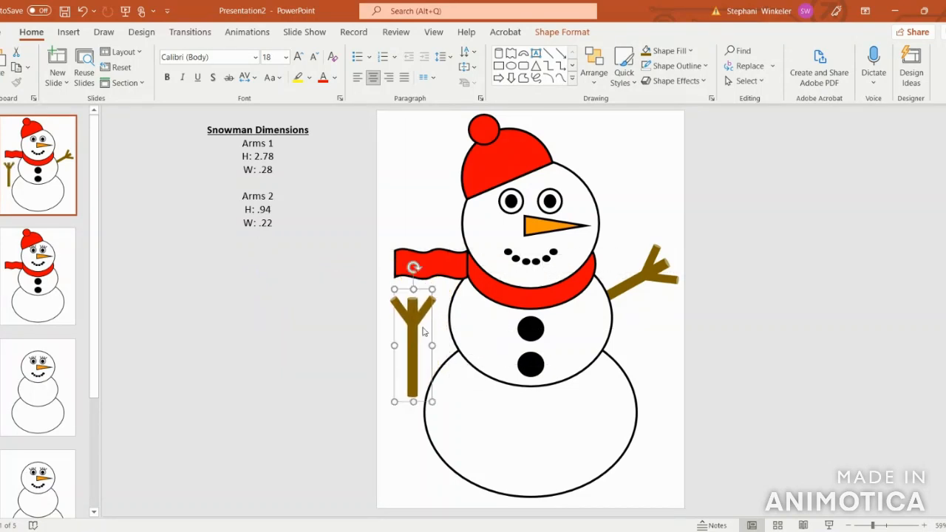
left_click(442, 268)
left_click(442, 268)
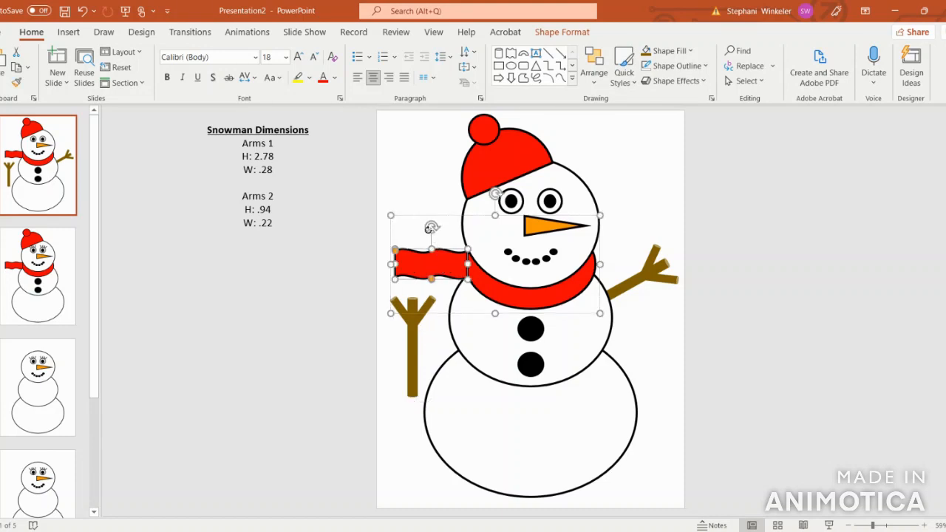
left_click_drag(431, 227, 447, 232)
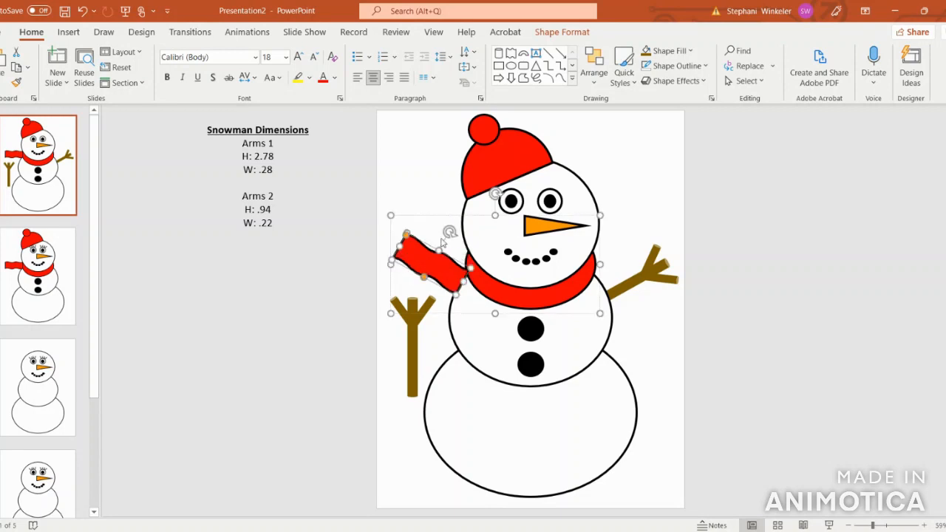
left_click_drag(442, 272, 448, 249)
left_click_drag(459, 216, 453, 215)
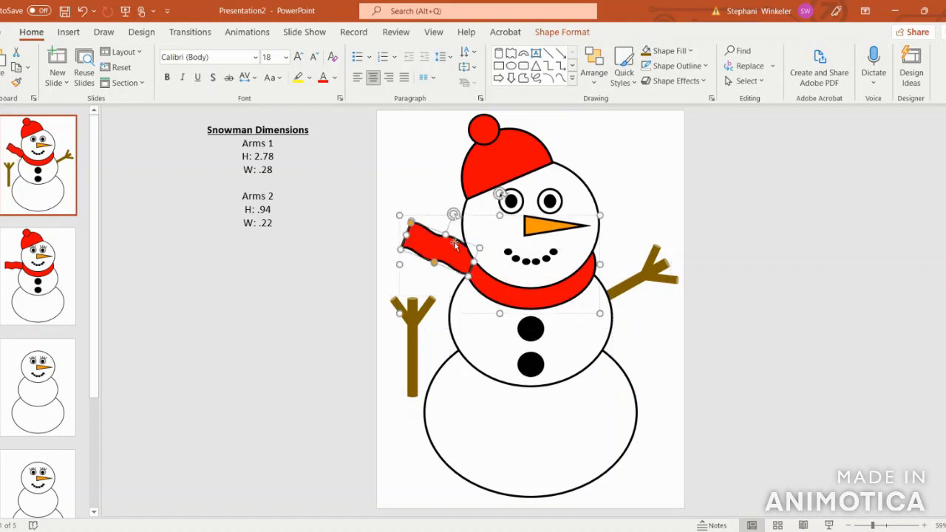
left_click(373, 271)
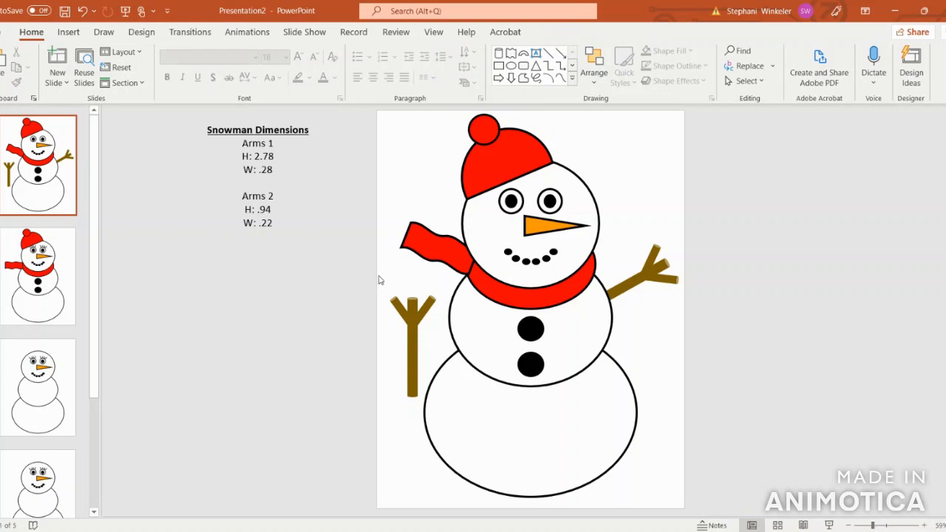
Rotate the left arm outward, attach it to the middle circle's left edge, and fine-tune the right arm's position.
left_click(411, 316)
left_click_drag(413, 266, 362, 314)
left_click_drag(434, 359, 443, 299)
left_click_drag(368, 248, 360, 264)
left_click_drag(434, 291, 436, 292)
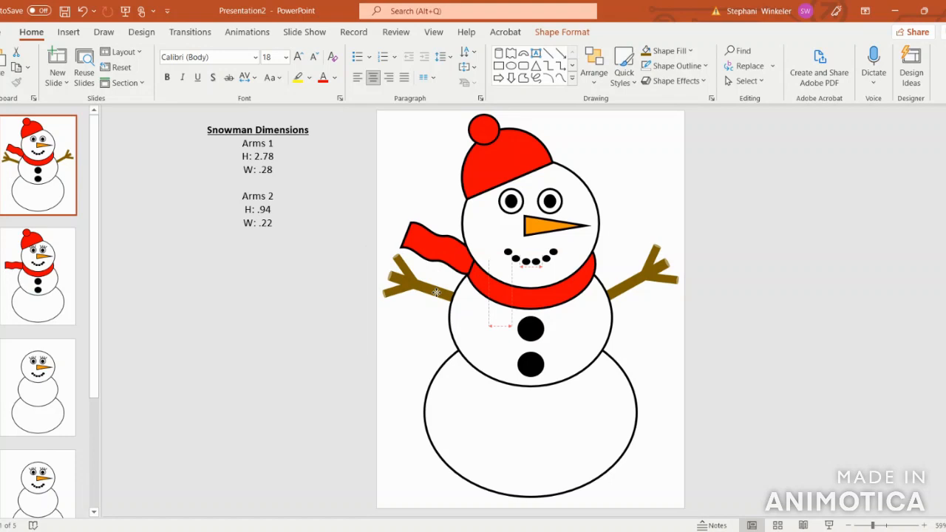
left_click_drag(644, 280, 647, 281)
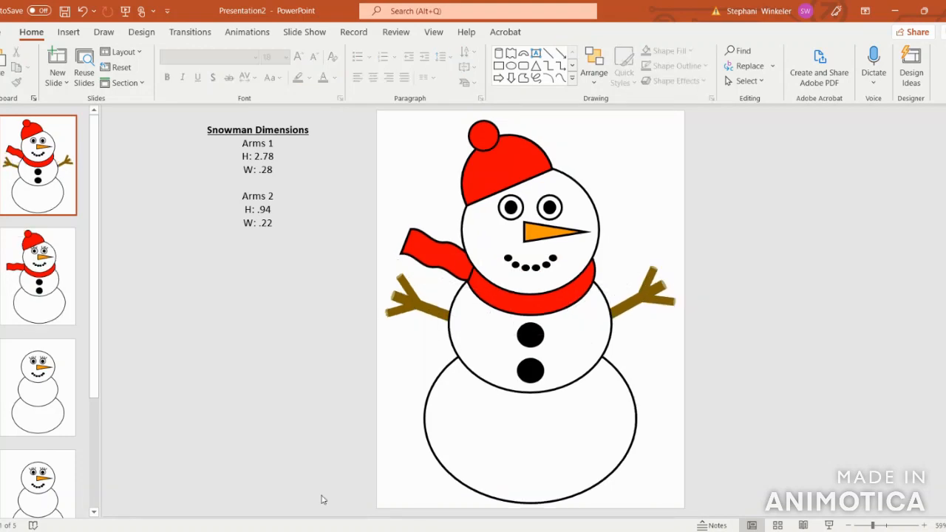
Copy both branch arms to the slide of the snowman with eyelashes and send them backward behind its body.
left_click(401, 303)
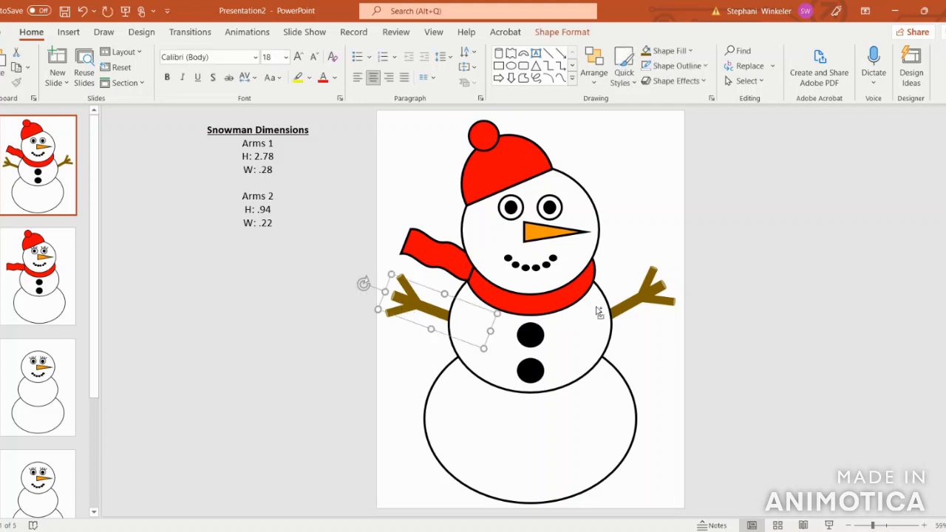
left_click(647, 297, "shift")
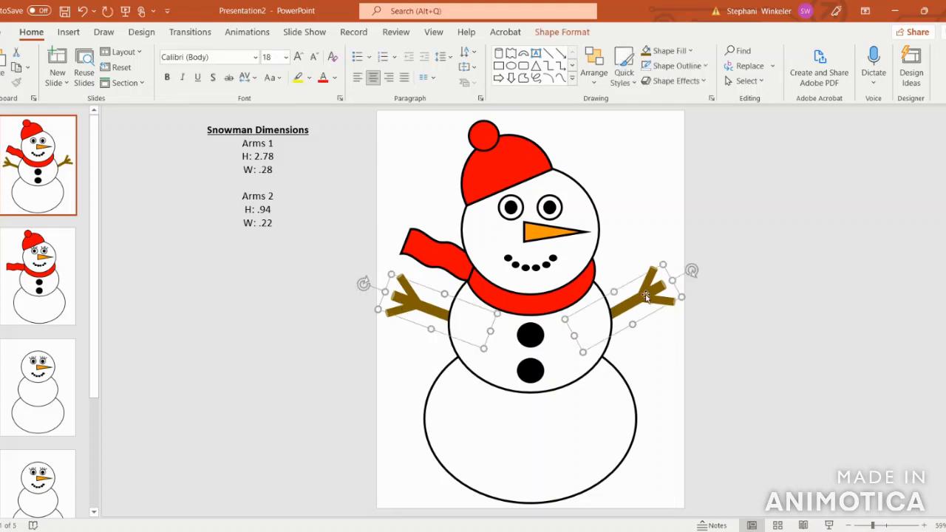
left_click(83, 277)
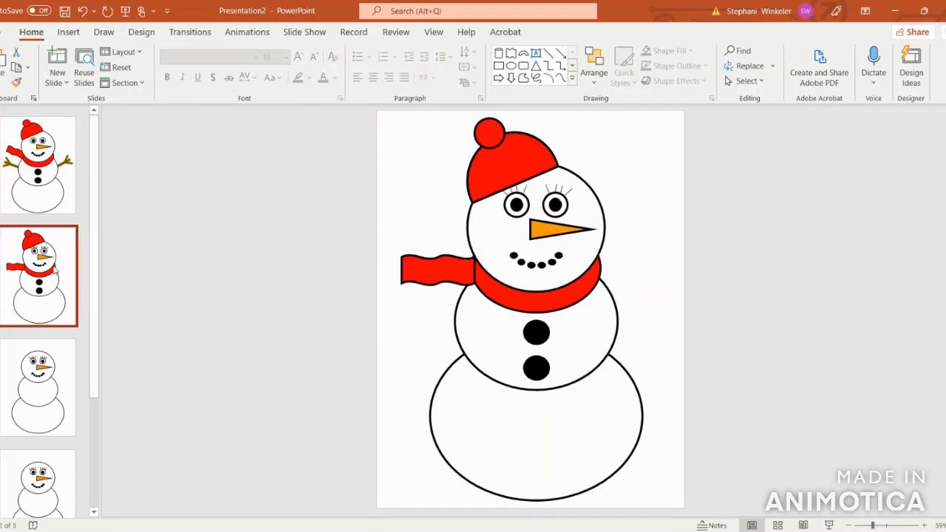
key("ctrl+v")
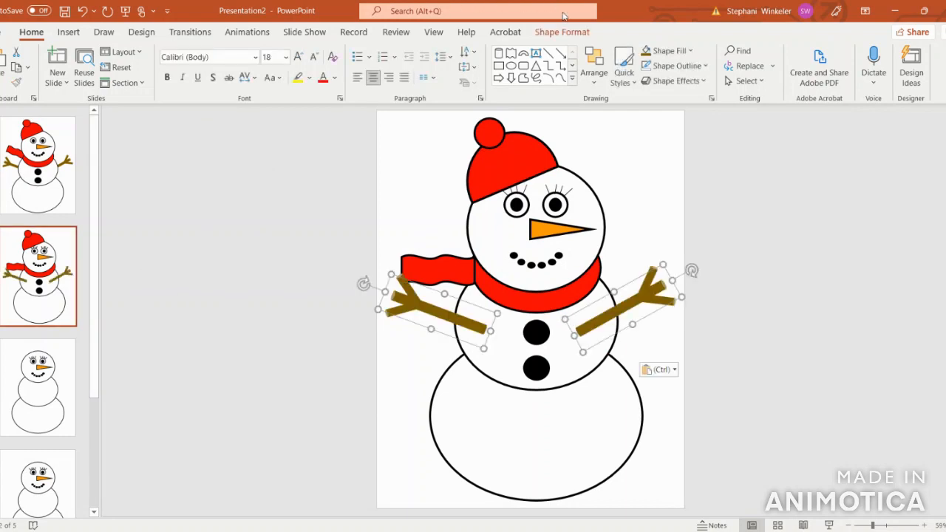
left_click(562, 32)
left_click(784, 67)
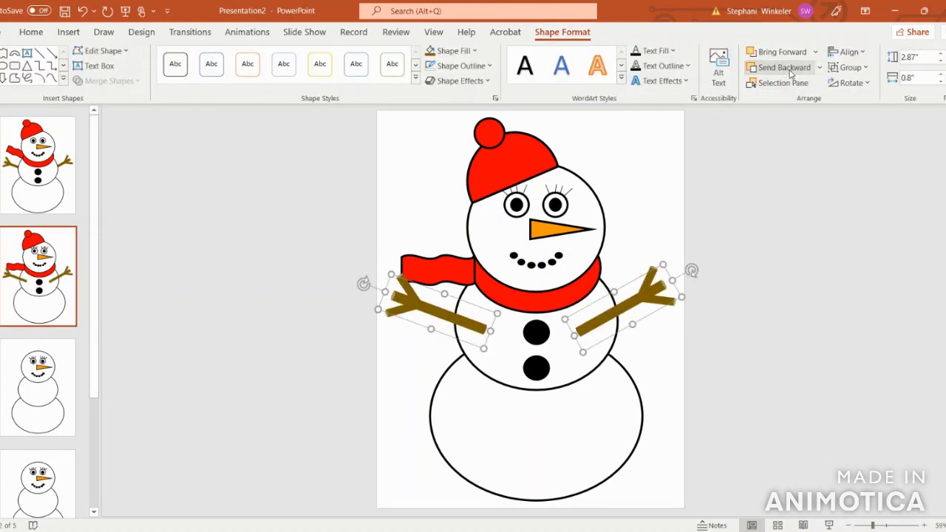
left_click(785, 68)
left_click(785, 67)
left_click(785, 67)
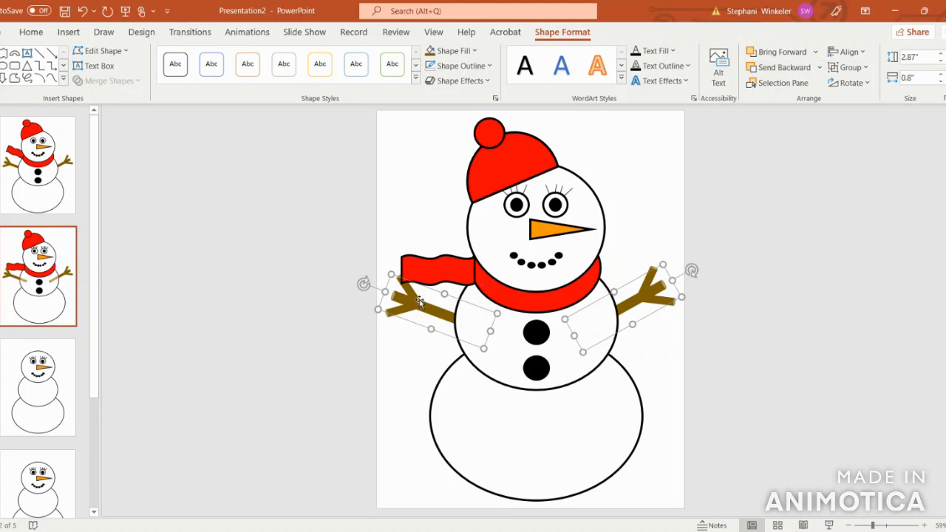
Rotate the scarf tail of the snowman with eyelashes so that it tilts upward above the arm.
left_click(429, 266)
left_click(435, 269)
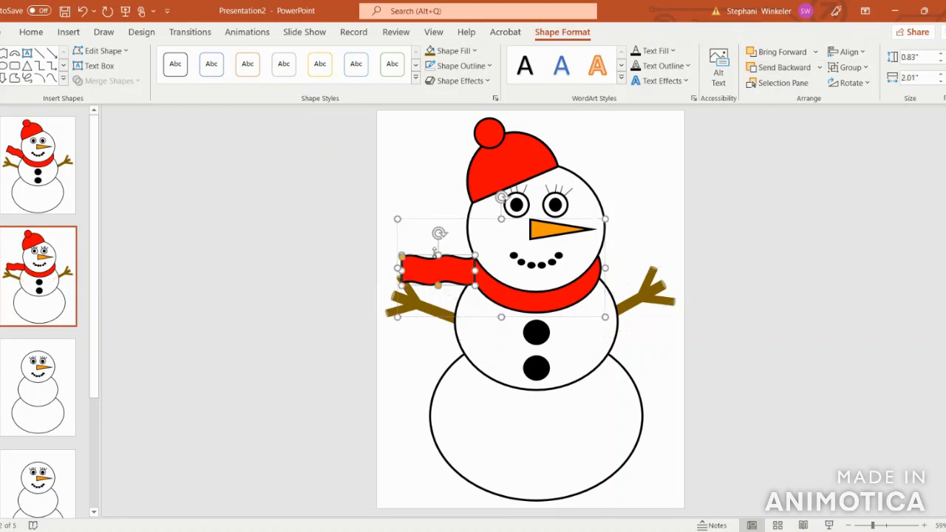
left_click_drag(438, 232, 459, 251)
left_click(306, 289)
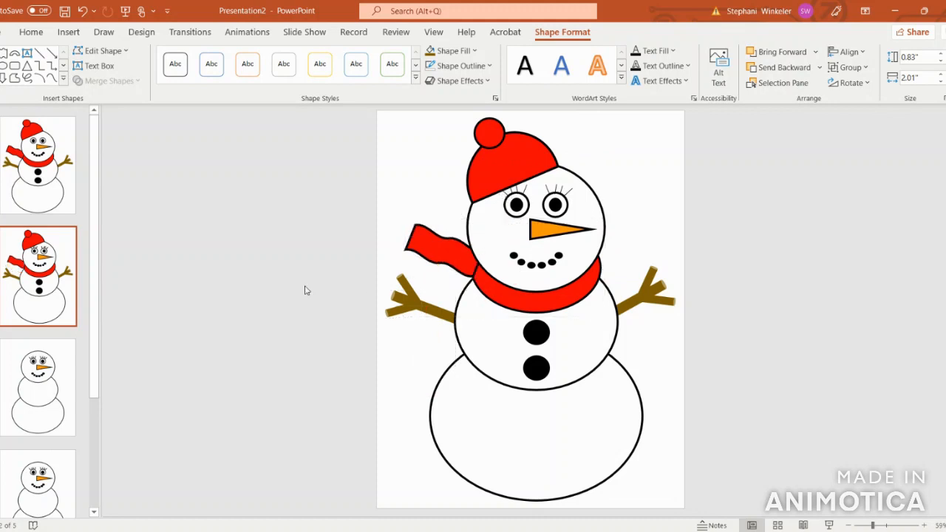
Group all parts of the snowman without eyelashes into one object and move it slightly up on the slide.
left_click(37, 172)
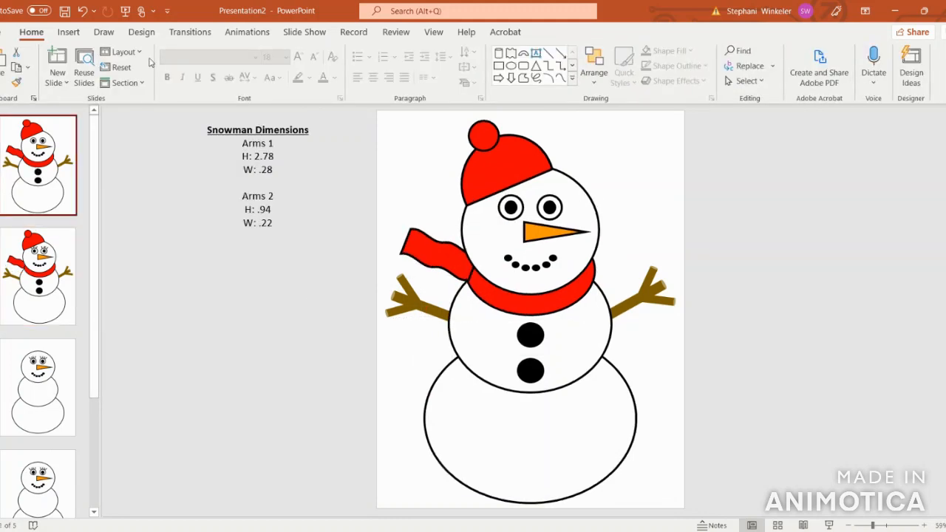
left_click(484, 138)
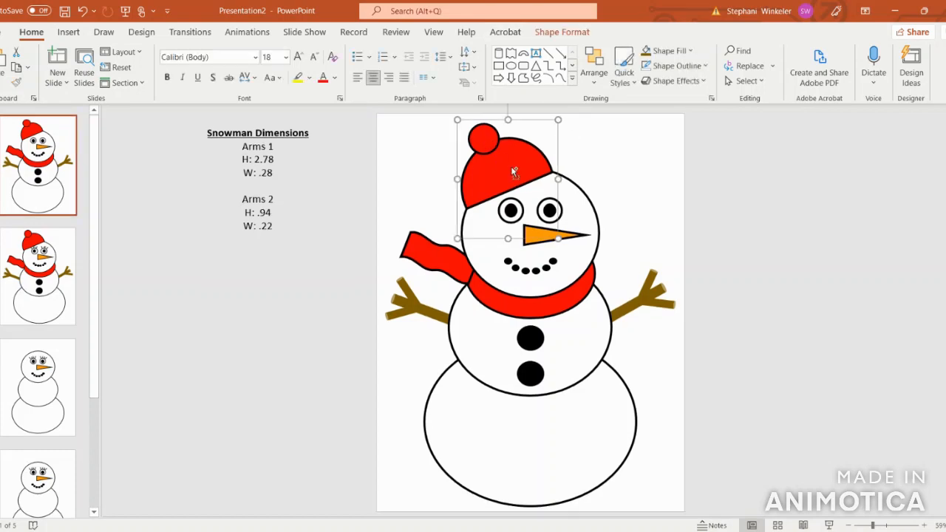
left_click(575, 209, "shift")
left_click(548, 211, "shift")
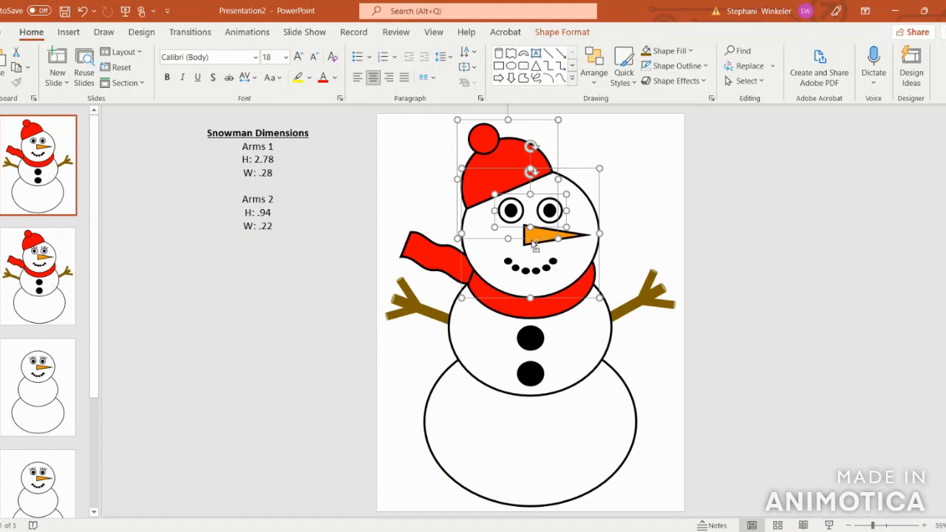
left_click(533, 244, "shift")
left_click(537, 272, "shift")
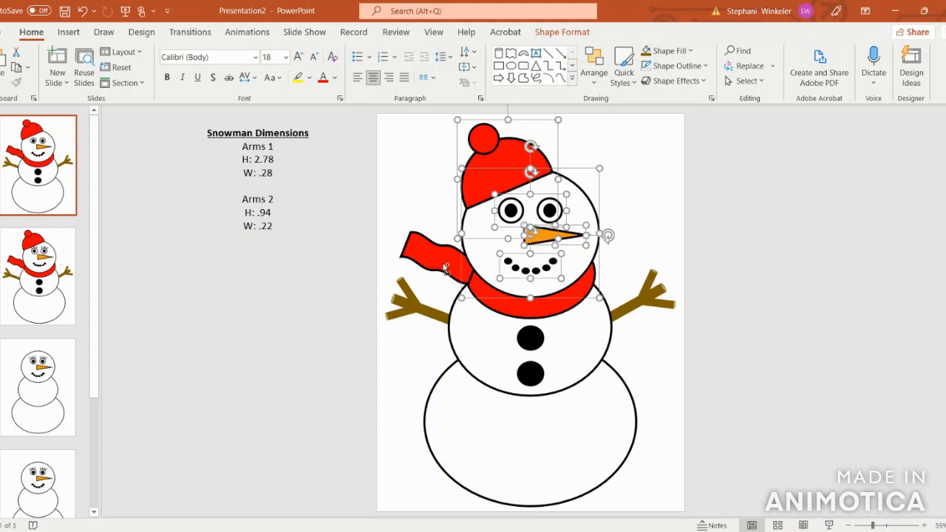
left_click(446, 267, "shift")
left_click(396, 307, "shift")
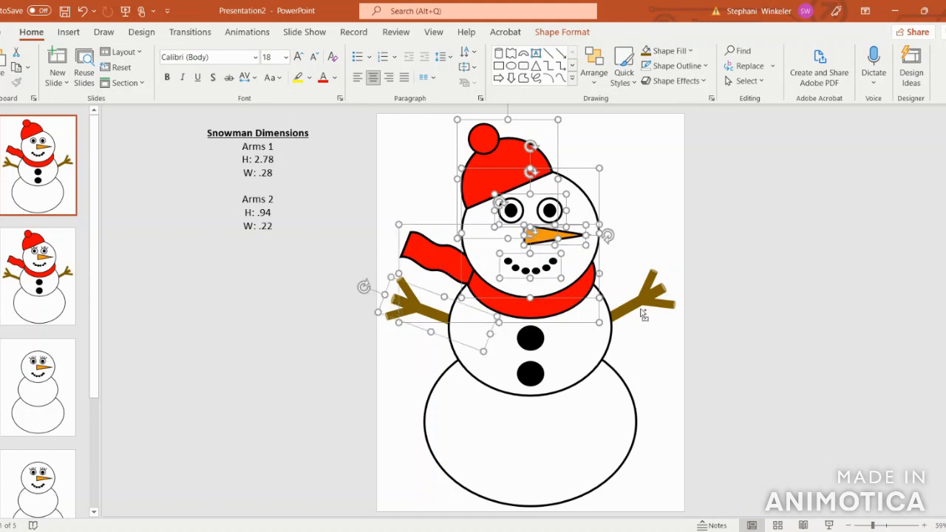
left_click(663, 297, "shift")
left_click(535, 347, "shift")
left_click(530, 373, "shift")
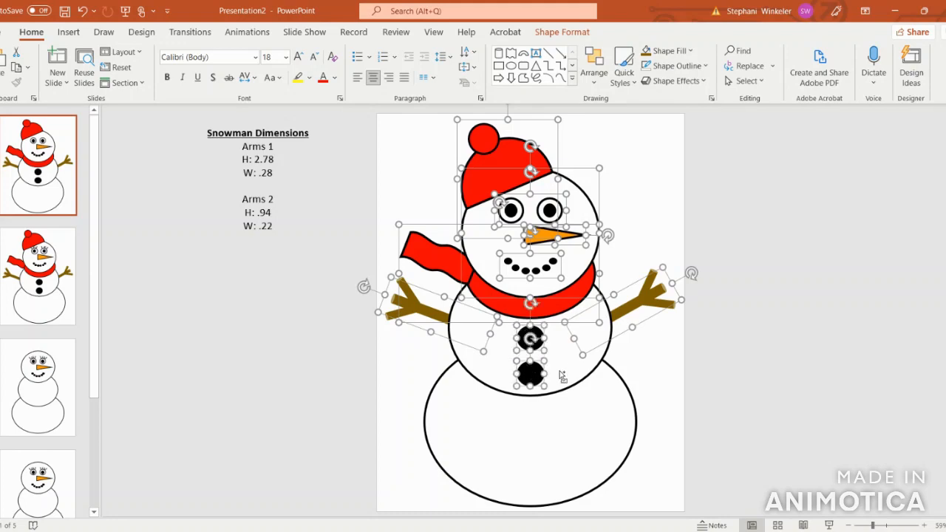
left_click(573, 370, "shift")
left_click(597, 425, "shift")
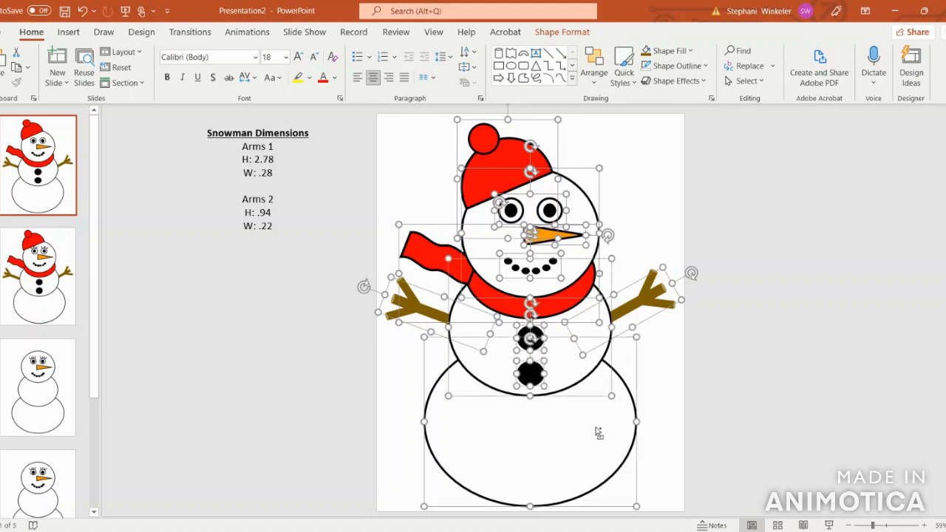
left_click(562, 32)
left_click(850, 68)
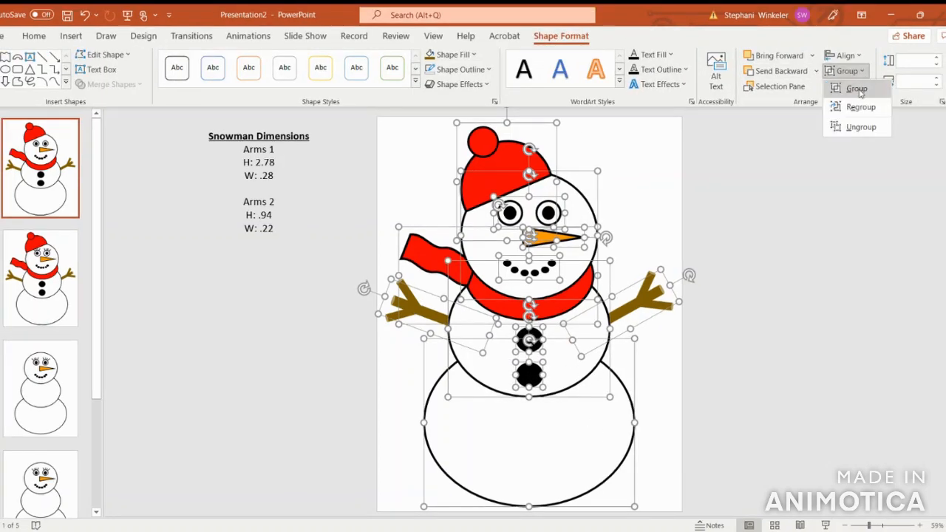
left_click(857, 90)
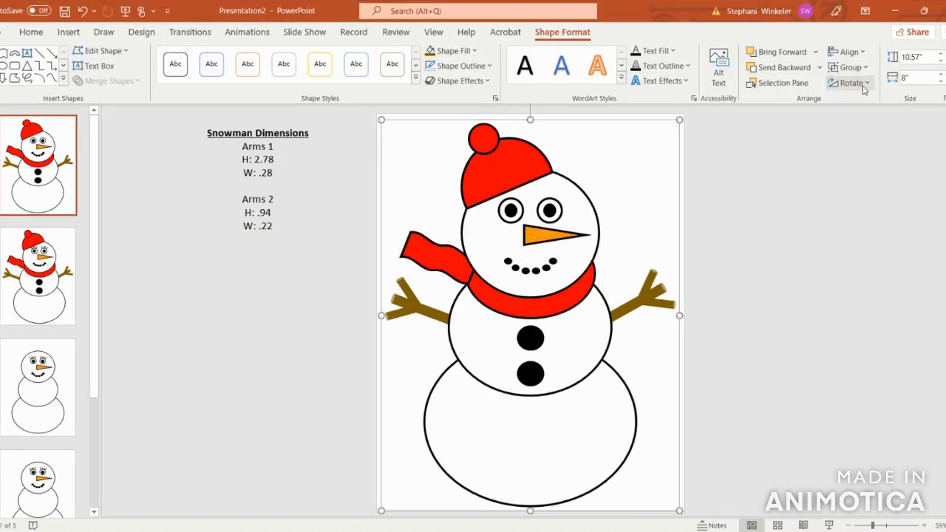
mouse_move(500, 242)
left_mouse_down()
mouse_move(583, 143)
mouse_move(490, 239)
mouse_move(505, 233)
left_mouse_up()
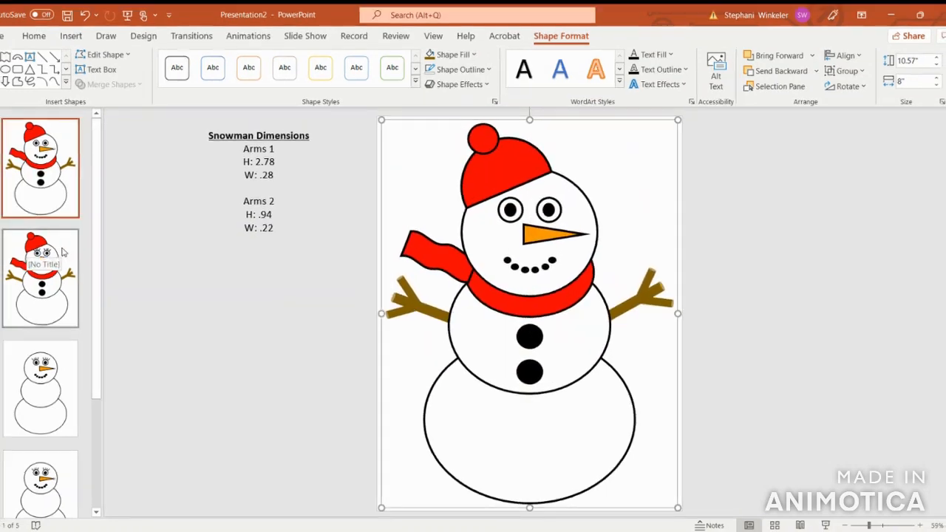
Group all parts of the snowman with eyelashes, including the lashes, into one object and move it slightly up on the slide.
left_click(59, 251)
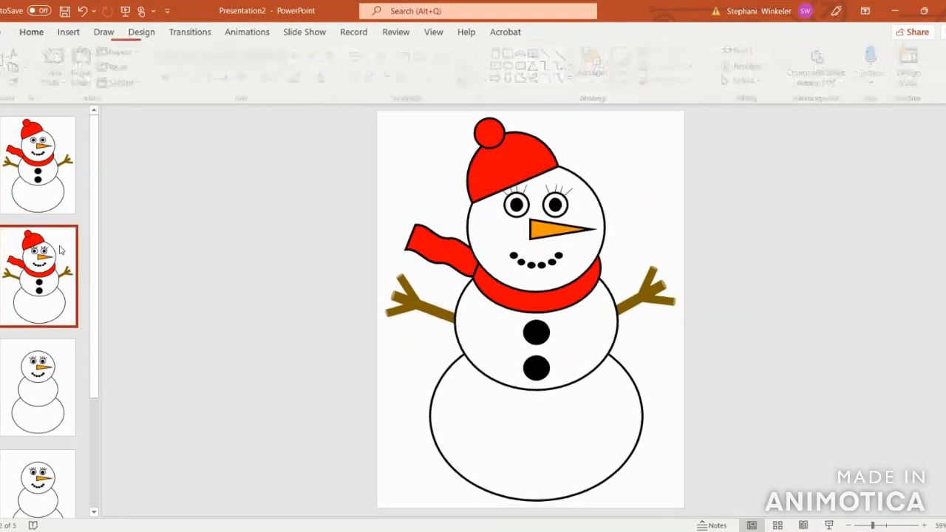
left_click(498, 143)
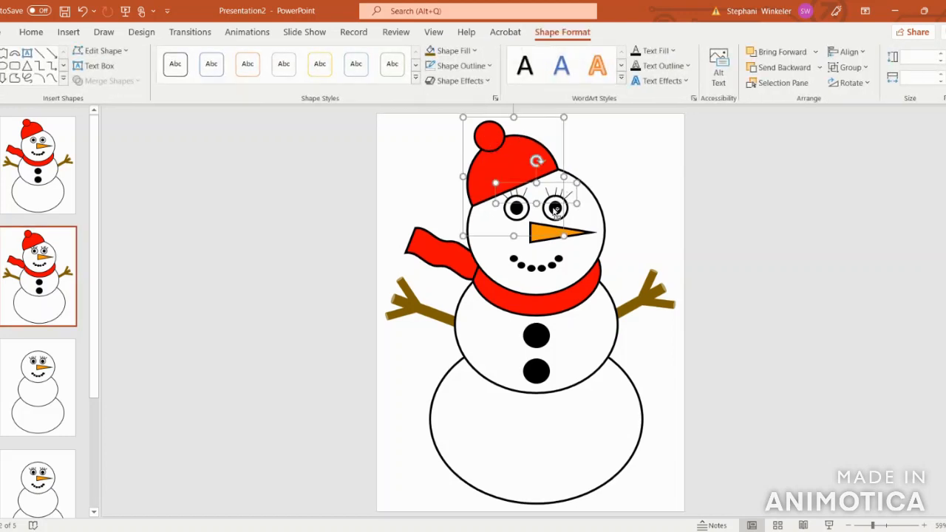
left_click(556, 211, "shift")
left_click(539, 240, "shift")
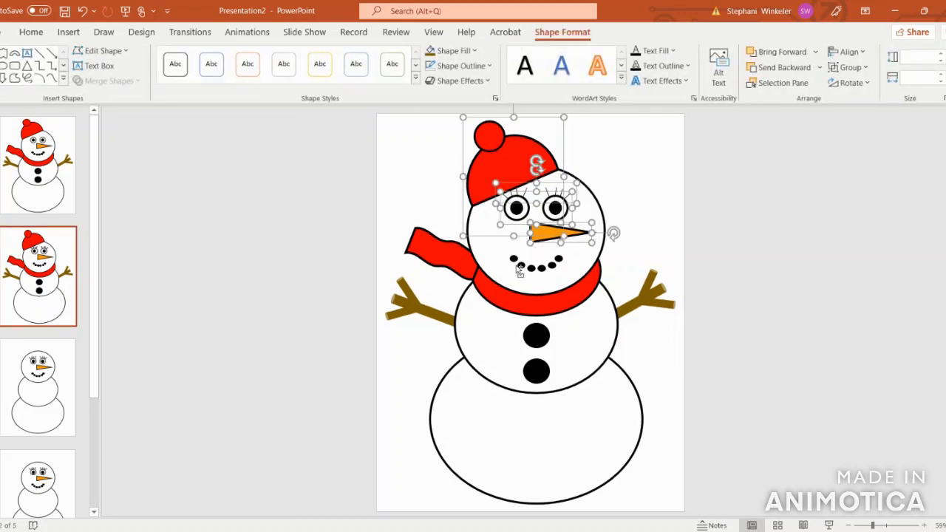
left_click(520, 265, "shift")
left_click(447, 250, "shift")
left_click(399, 308, "shift")
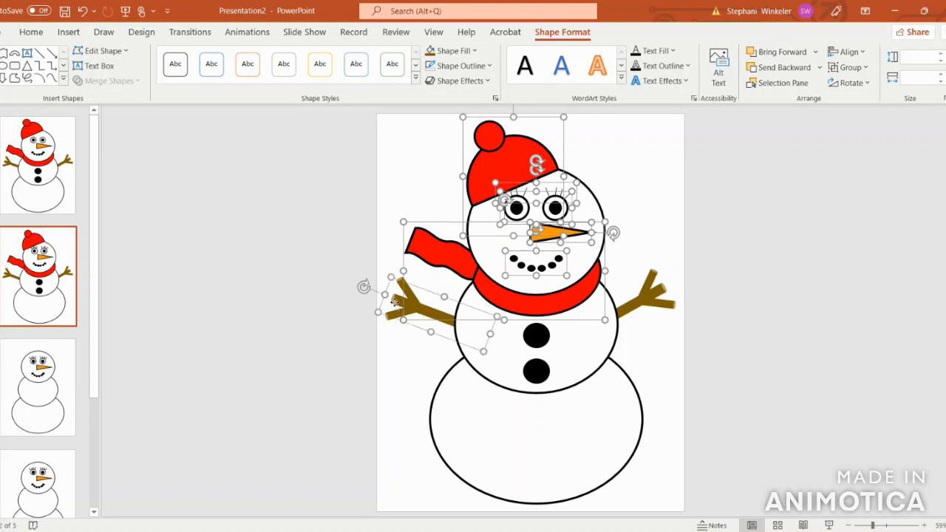
left_click(625, 303, "shift")
left_click(541, 343, "shift")
left_click(537, 366, "shift")
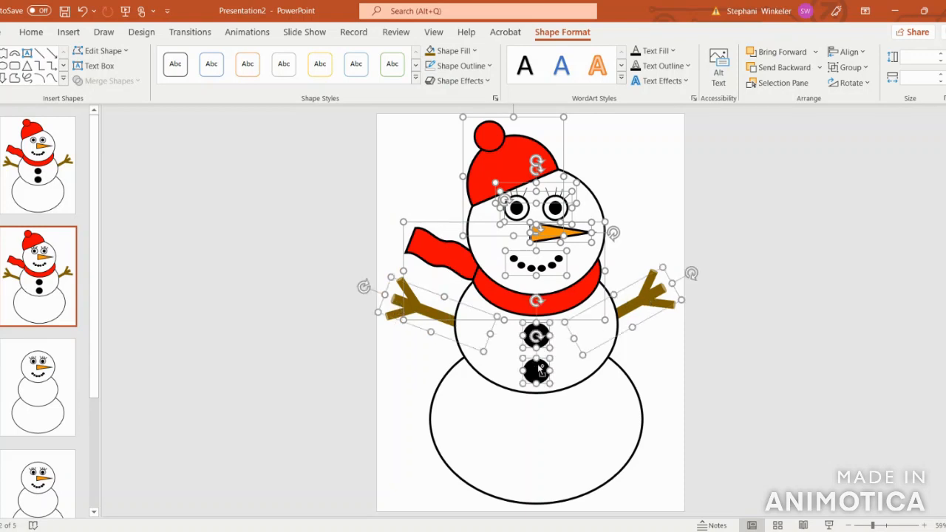
left_click(568, 375, "shift")
left_click(582, 427, "shift")
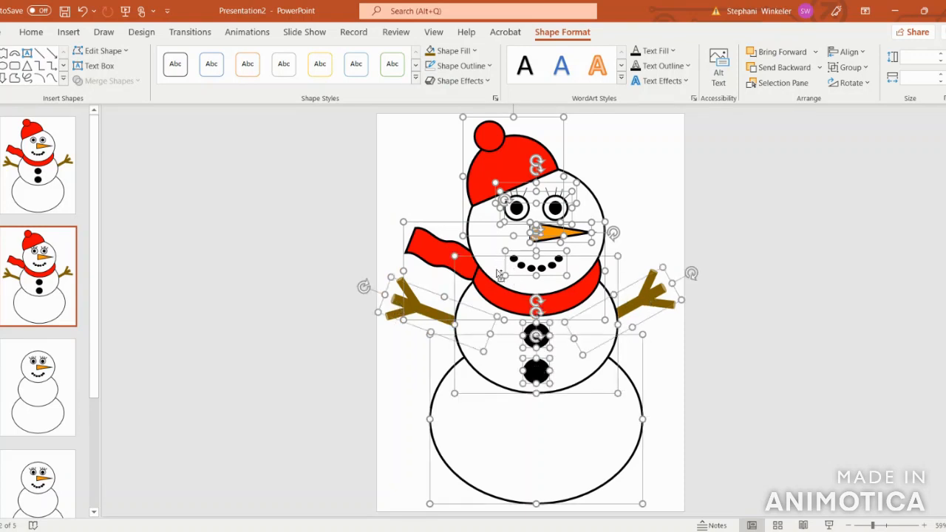
left_click(498, 276, "shift")
left_click(849, 68)
left_click(857, 86)
mouse_move(579, 251)
left_mouse_down()
mouse_move(581, 264)
mouse_move(581, 176)
mouse_move(578, 257)
mouse_move(569, 246)
left_mouse_up()
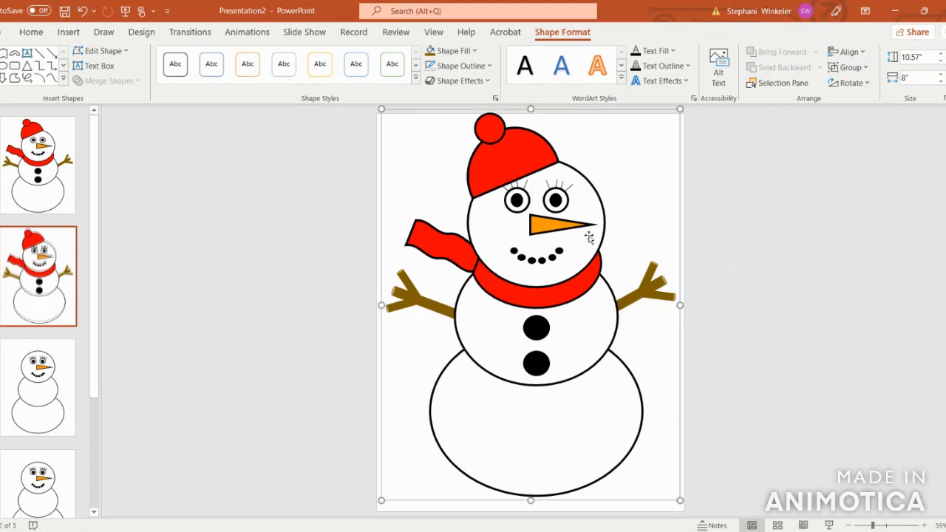
right_click(582, 242)
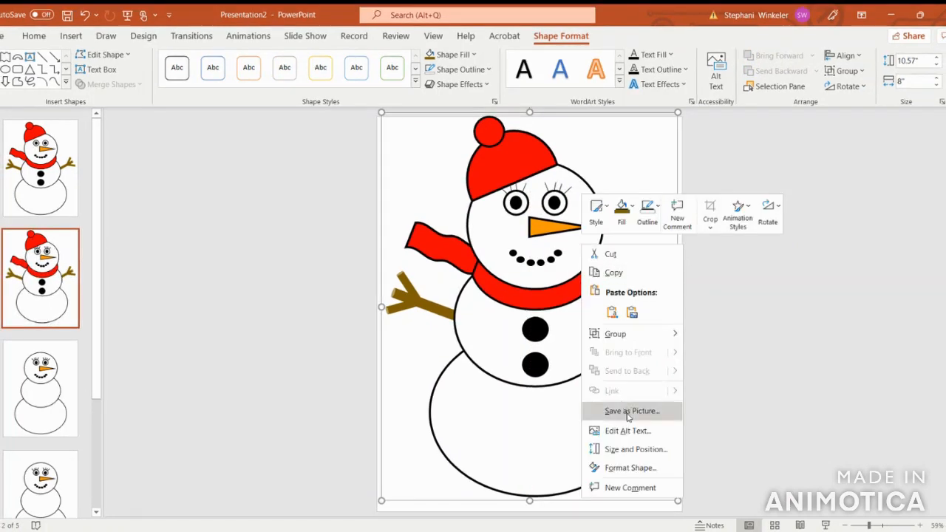
left_click(302, 278)
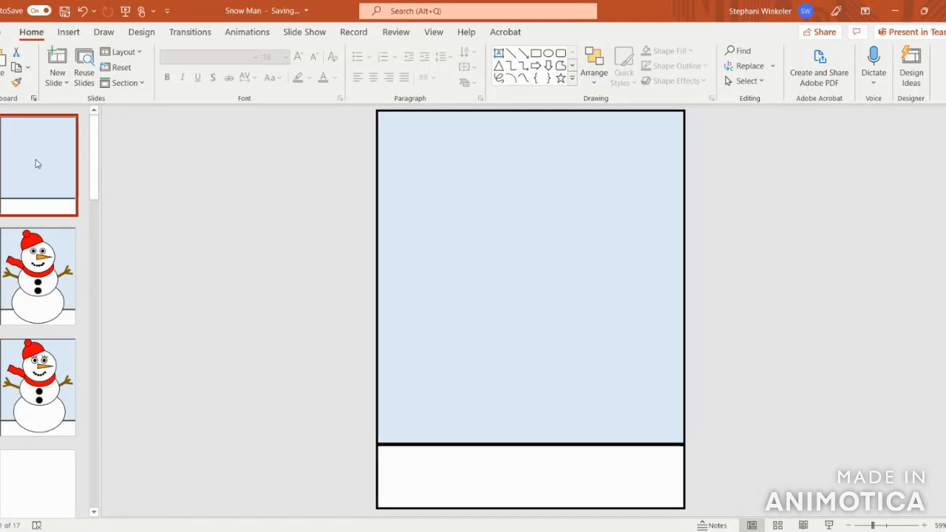
In the Snow Man presentation, add a slide after the blue background slide and delete its title and text placeholders.
right_click(37, 163)
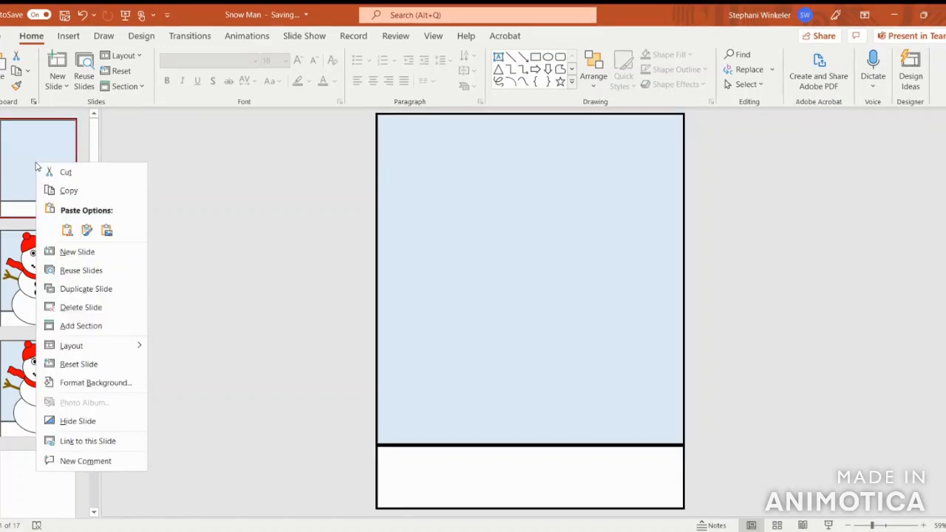
left_click(71, 252)
left_click(455, 132)
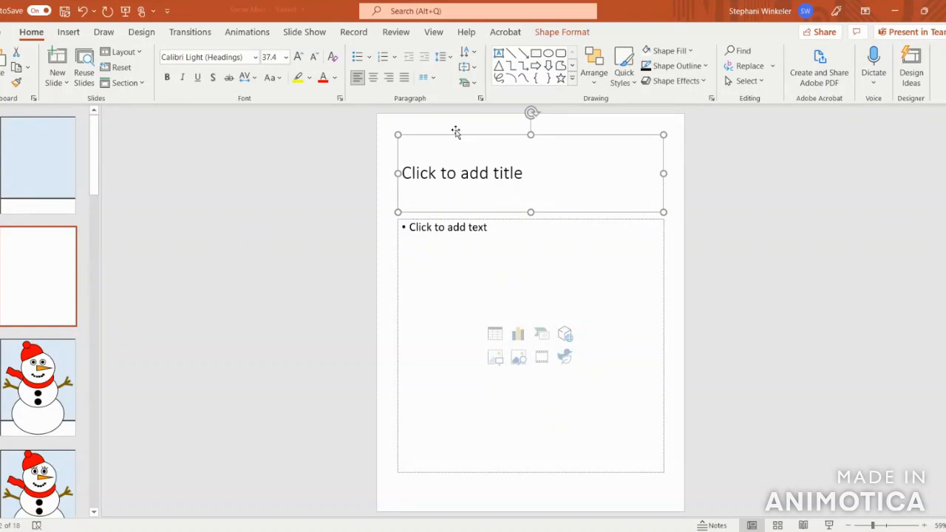
key("Delete")
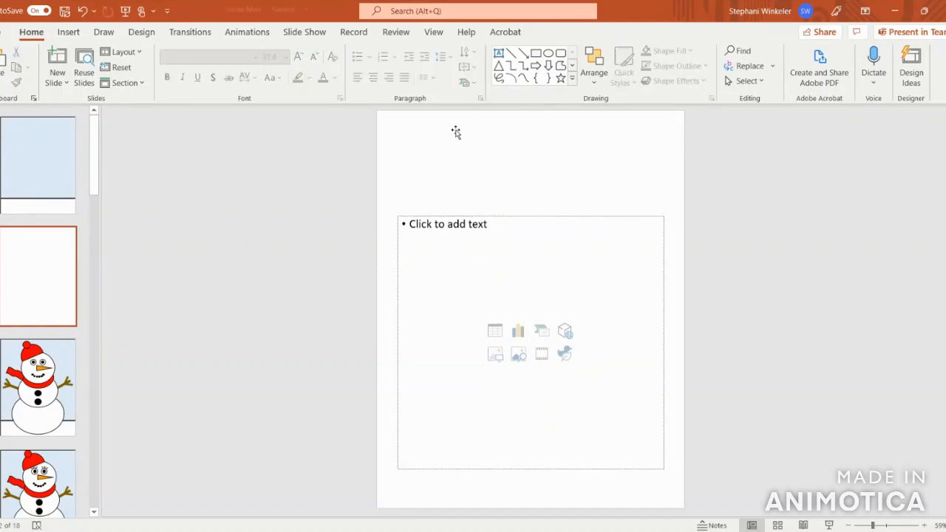
left_click(529, 214)
key("Delete")
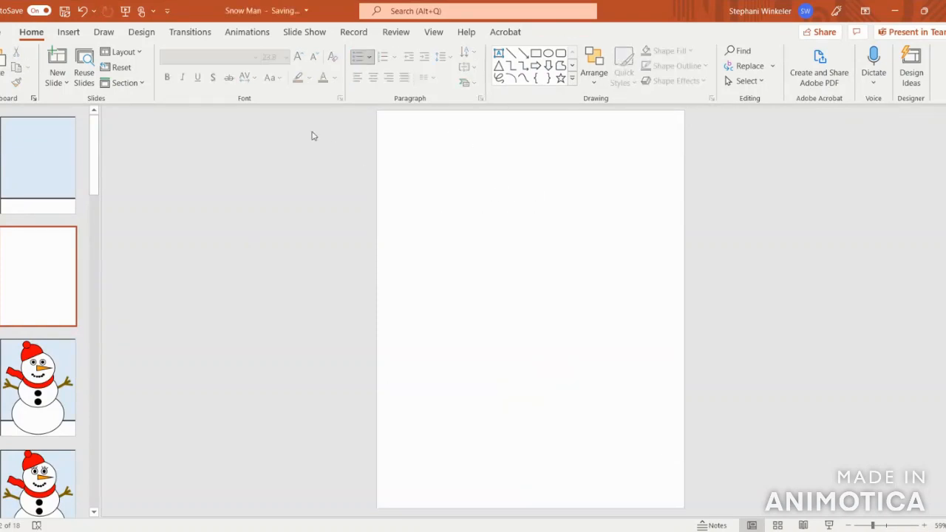
Start inserting a rectangle shape on the blank second slide.
left_click(68, 32)
left_click(206, 66)
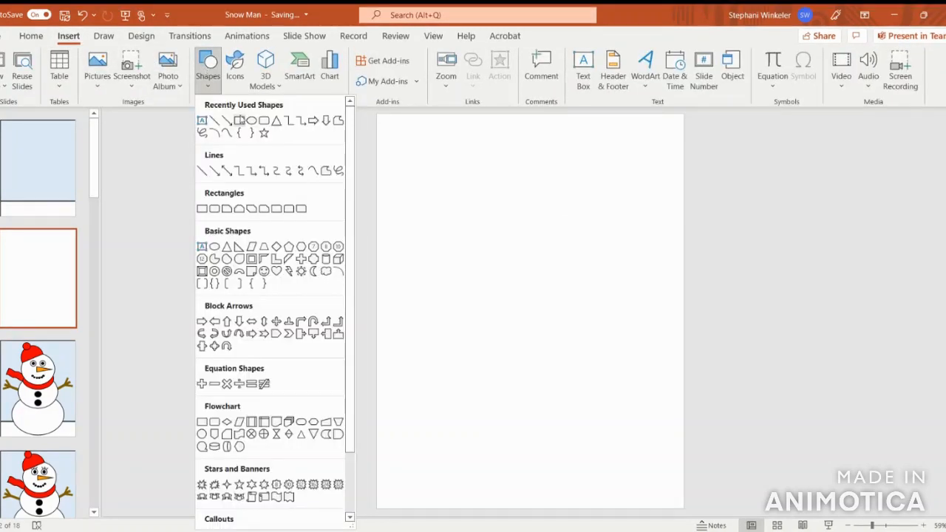
left_click(240, 120)
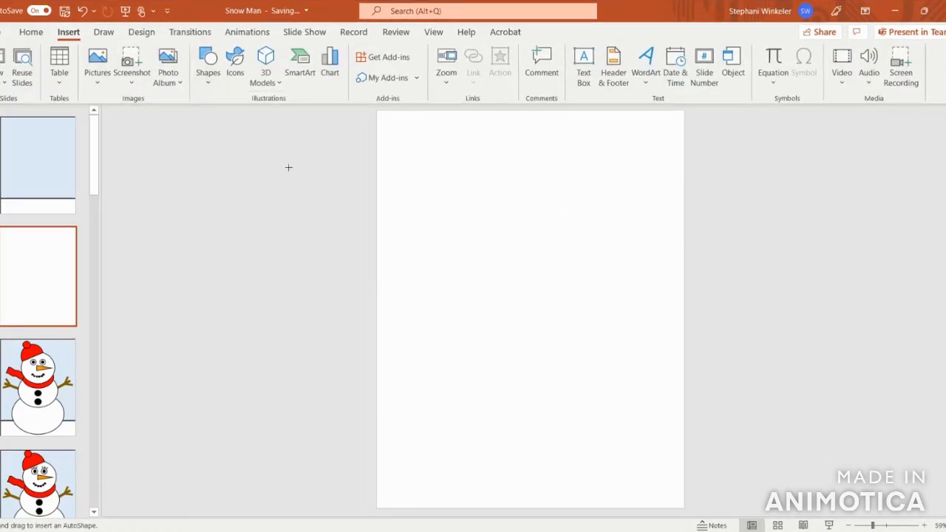